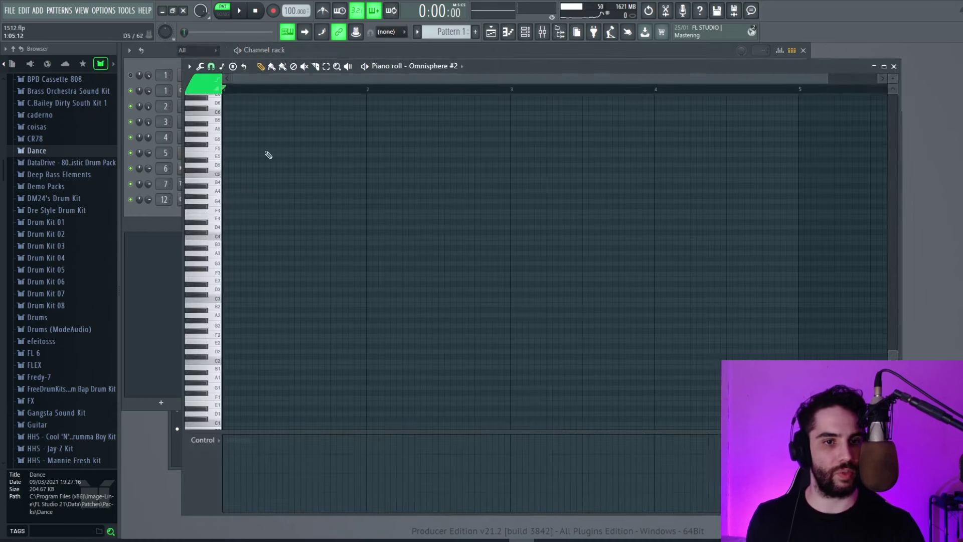
Place a chord of A3, C4 and E4 at the start of bar 1 in the piano roll
drag(820, 81, 408, 119)
scroll(278, 288, up, 2)
click(205, 254)
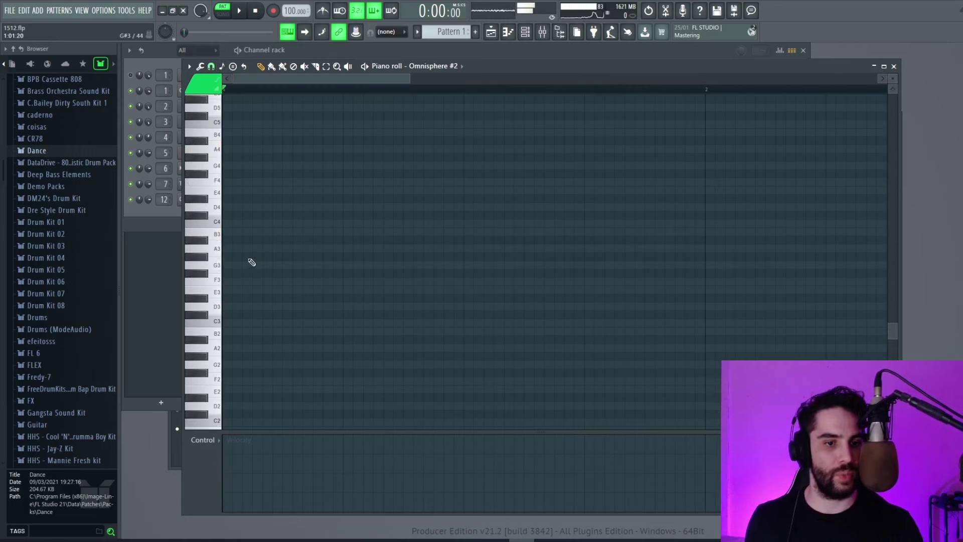
click(224, 249)
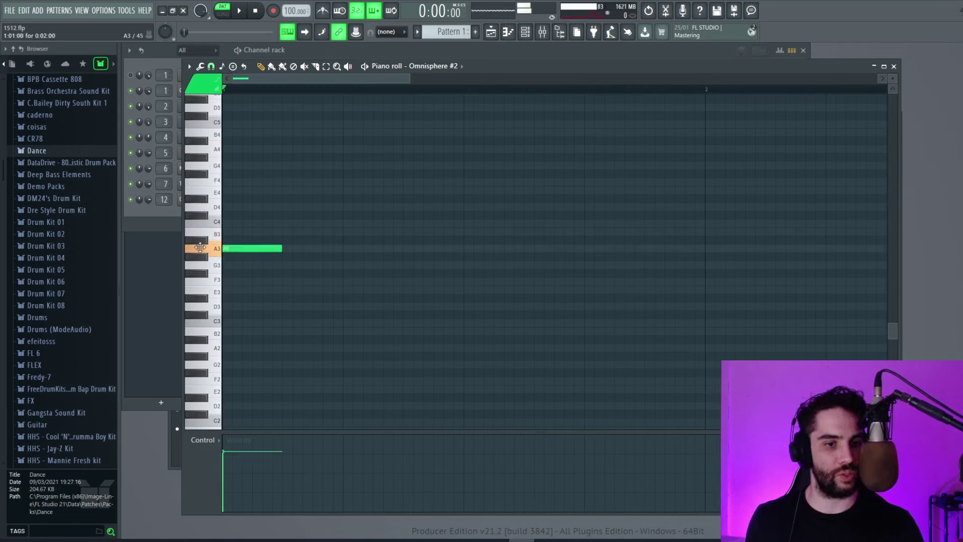
click(230, 224)
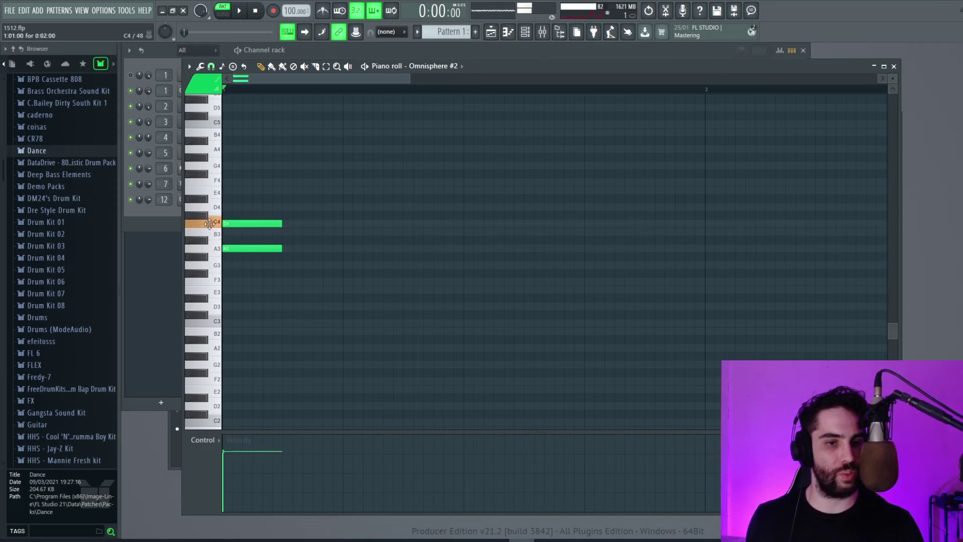
click(248, 191)
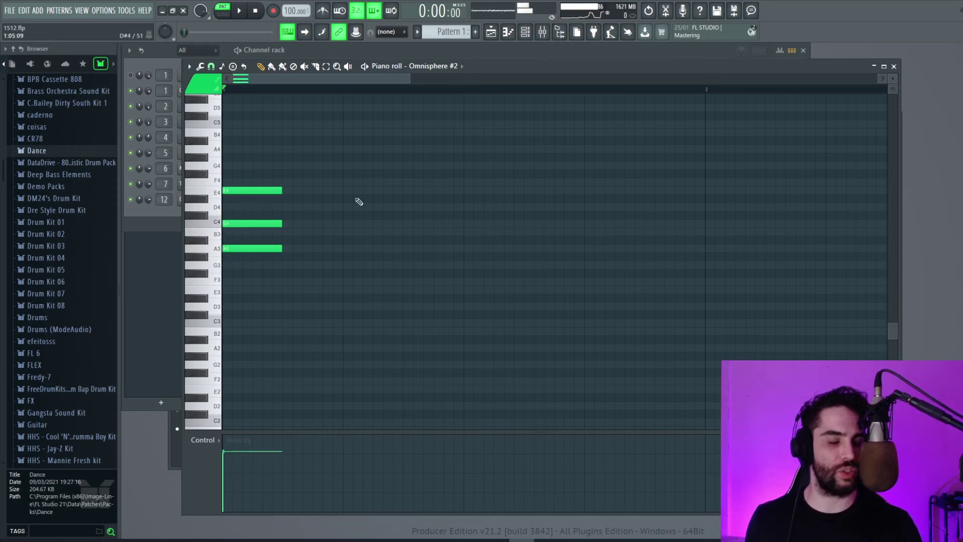
Turn on the metronome and play the first chord back against it
key(space)
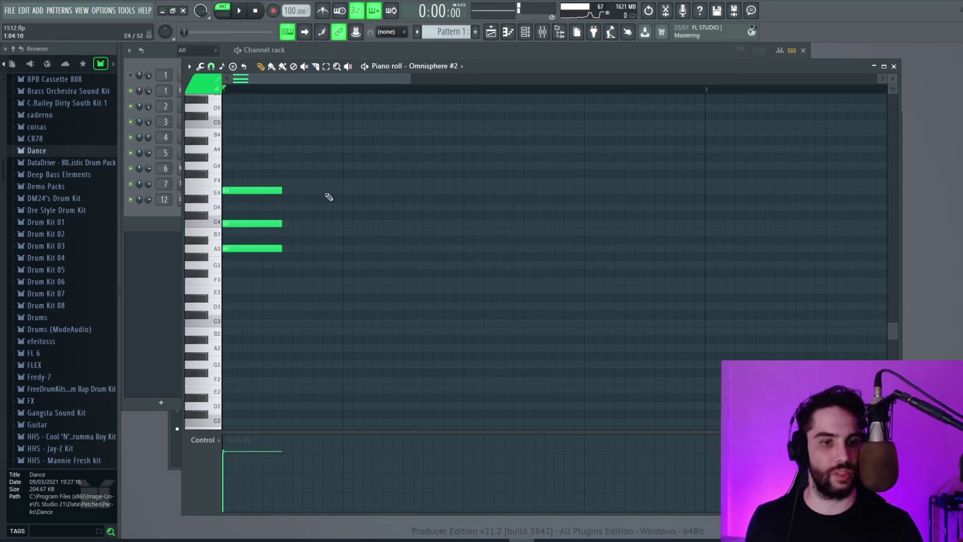
key(space)
click(326, 67)
key(p)
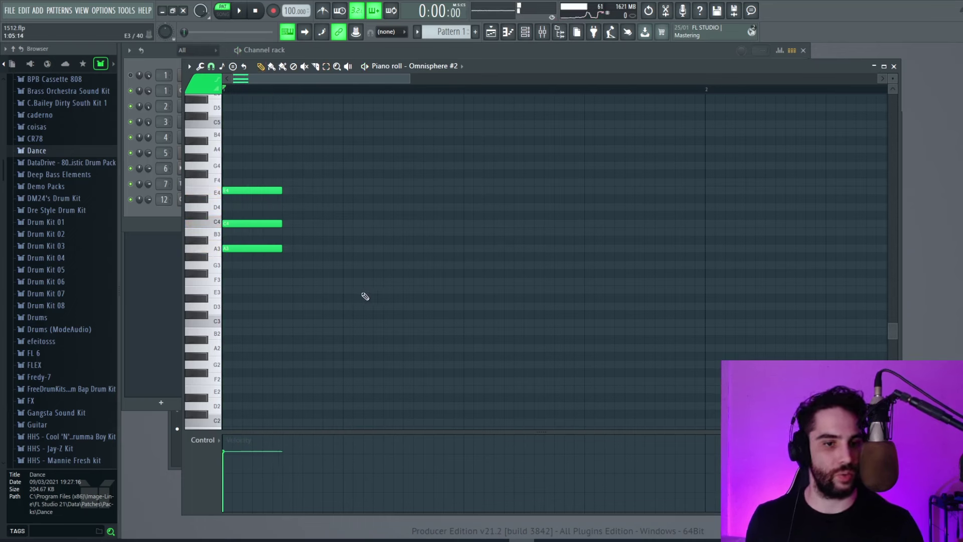
key(space)
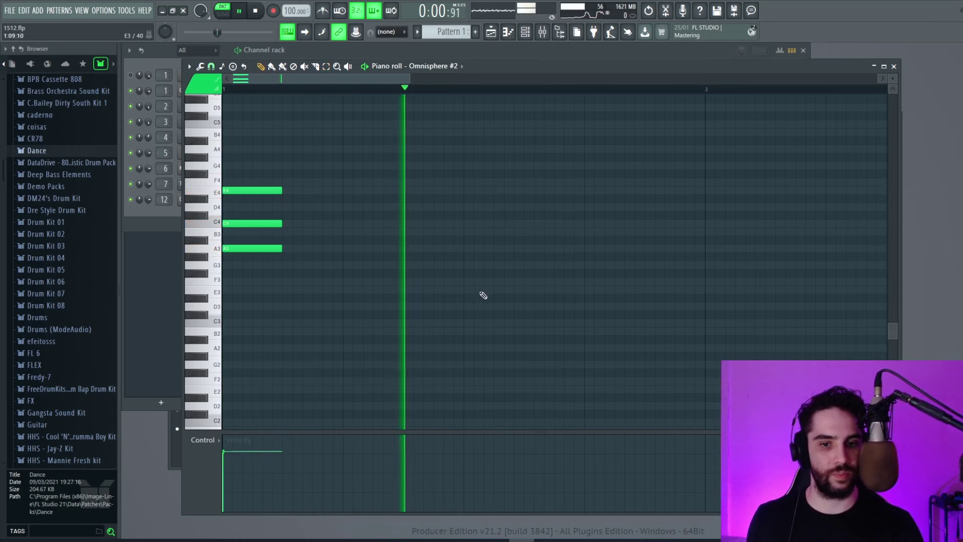
key(space)
click(324, 15)
key(space)
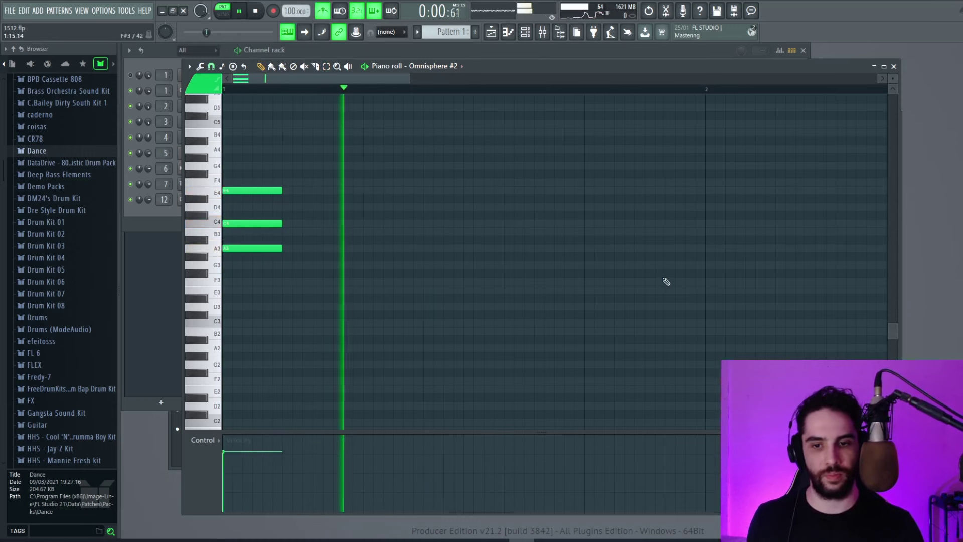
key(space)
Place a chord of F3, A3 and C4 at the start of bar 2
click(708, 282)
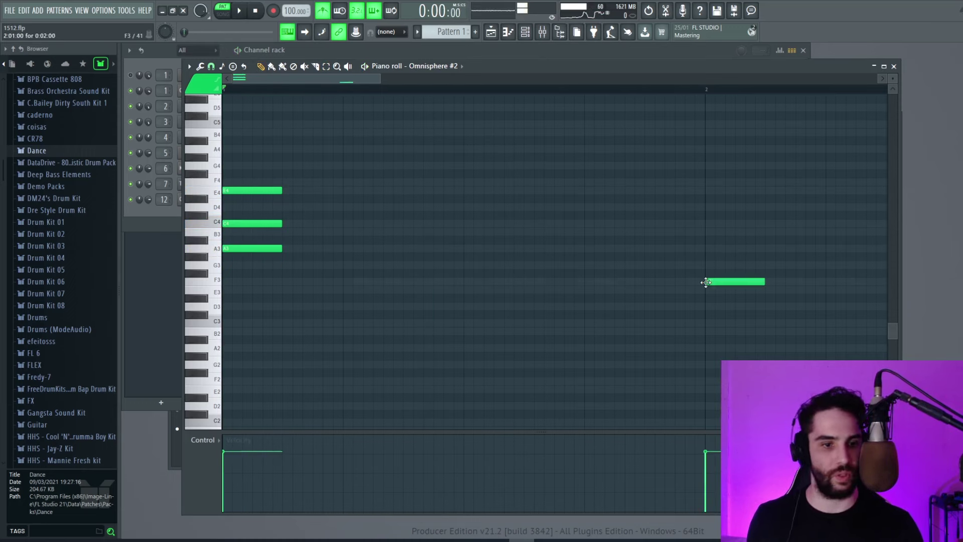
click(708, 248)
click(708, 224)
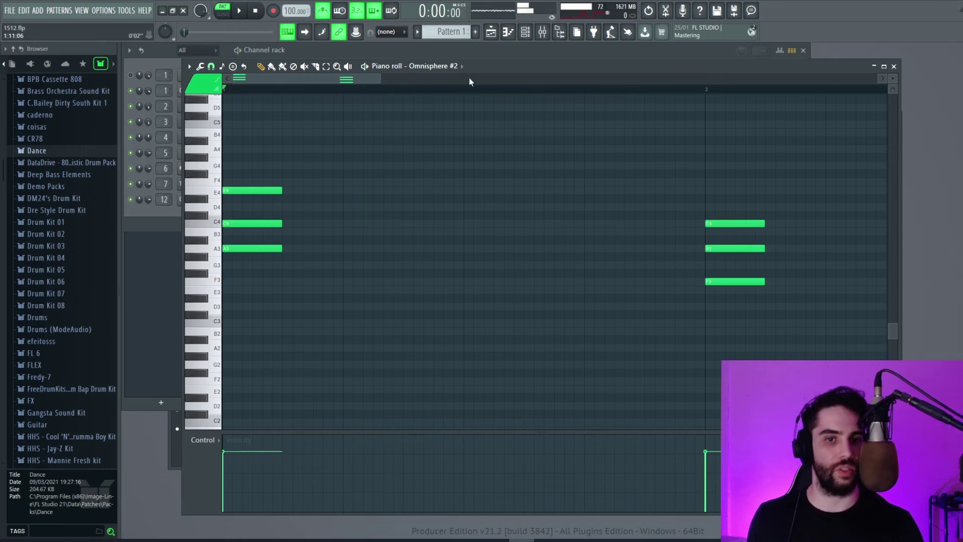
Audition the second chord's notes on the piano keyboard and start playing the pattern
drag(381, 81, 554, 81)
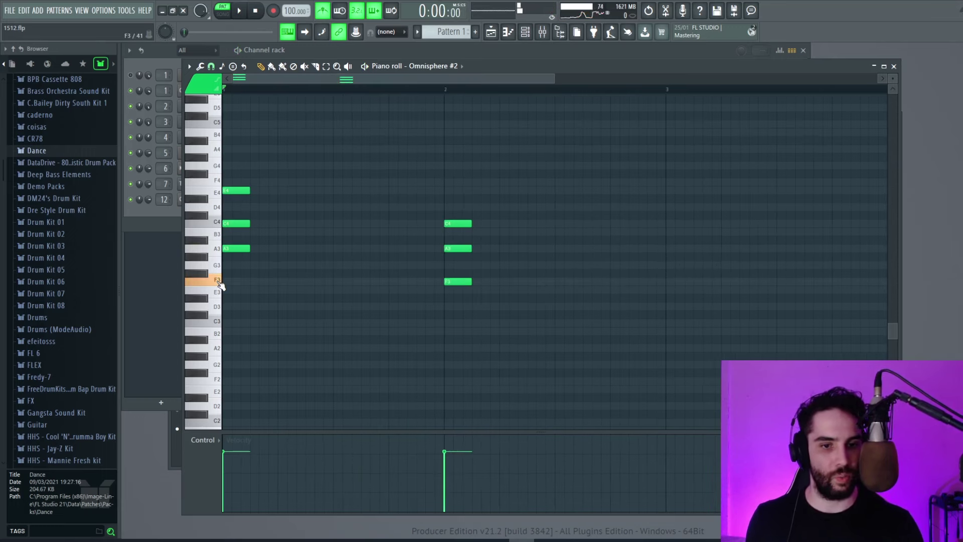
click(221, 265)
click(216, 250)
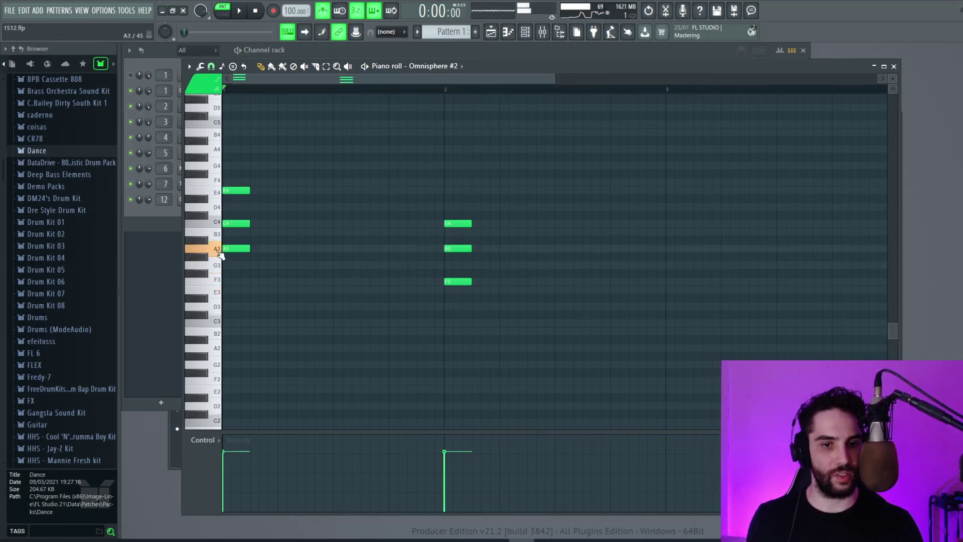
click(219, 224)
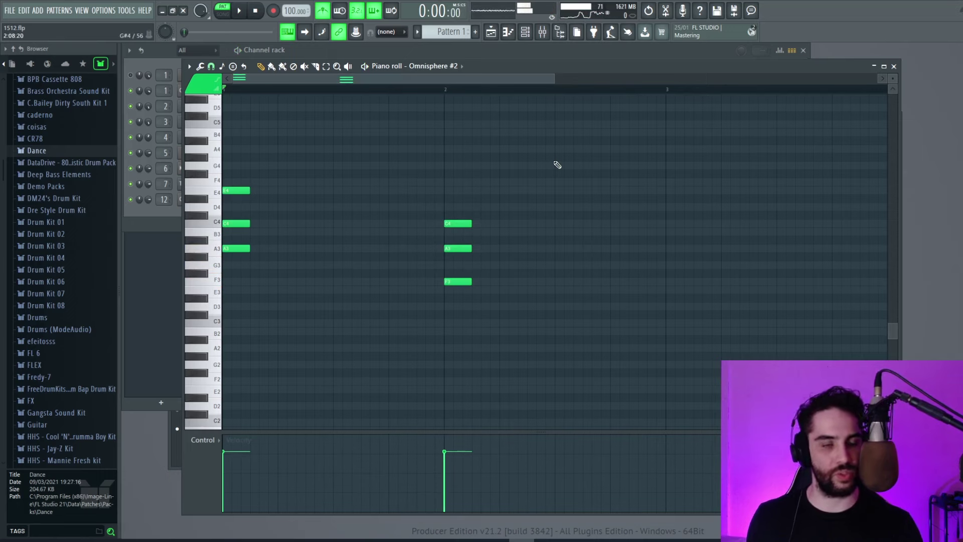
key(space)
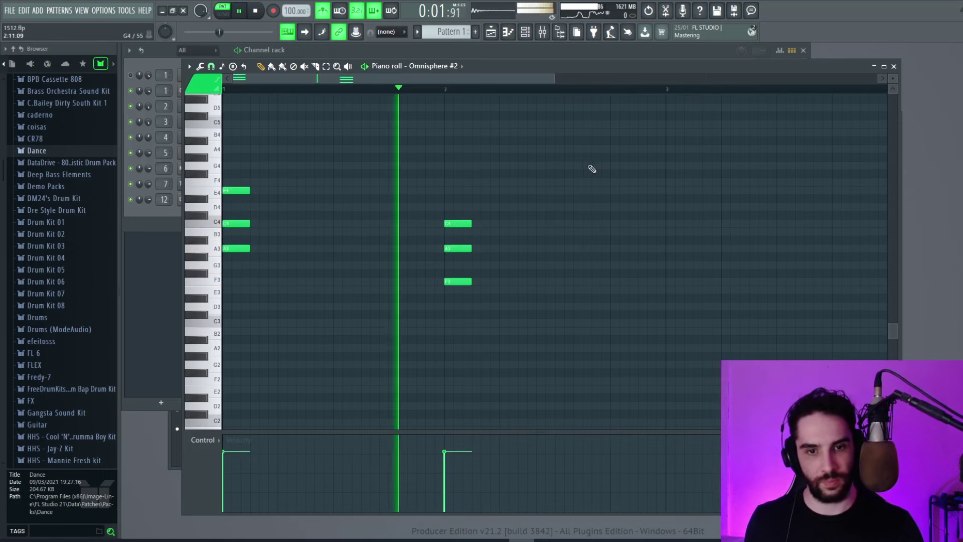
Place a chord of D3, F3 and A3 at the start of bar 3 and stop playback
click(669, 306)
click(669, 281)
click(675, 249)
drag(684, 248, 679, 248)
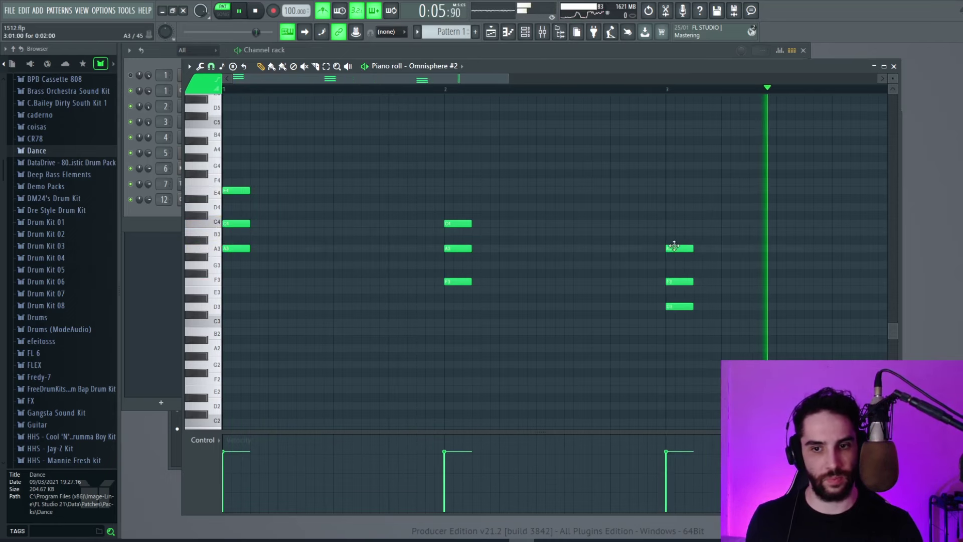
key(space)
Add the notes E3, G3 and B3 and align them as a chord at the start of bar 4
click(602, 290)
click(602, 265)
click(604, 233)
drag(609, 232, 665, 232)
key(space)
drag(625, 265, 680, 265)
drag(622, 291, 678, 291)
Play back the four-chord progression
scroll(257, 94, down, 2)
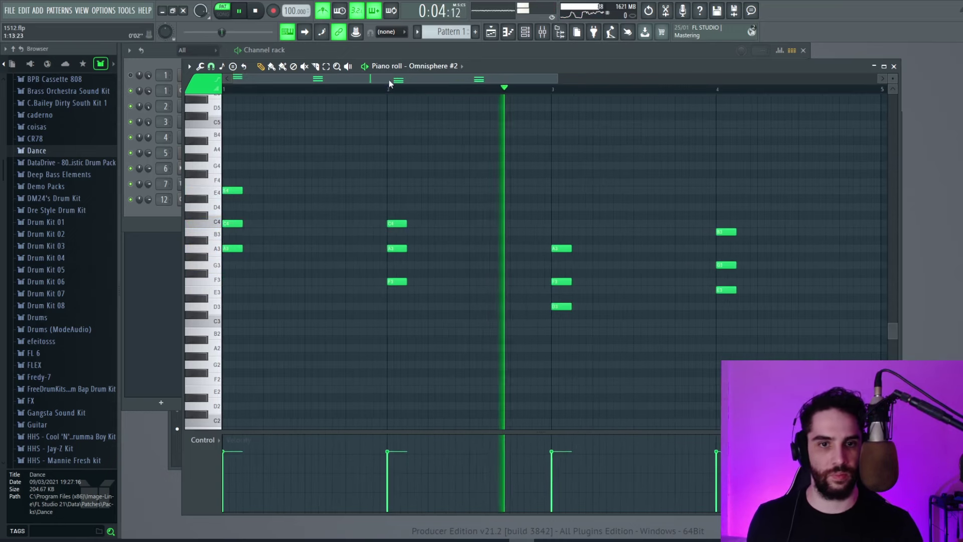
drag(558, 79, 688, 83)
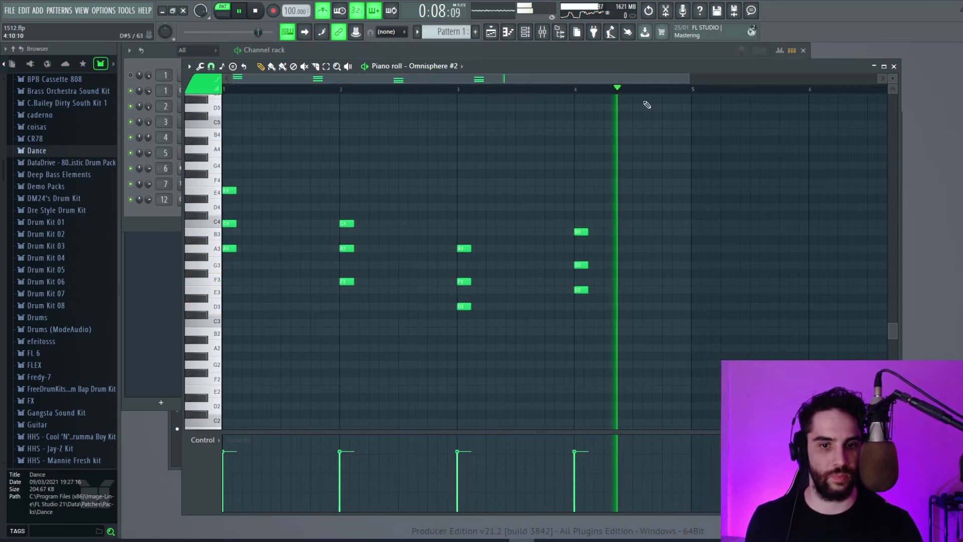
key(space)
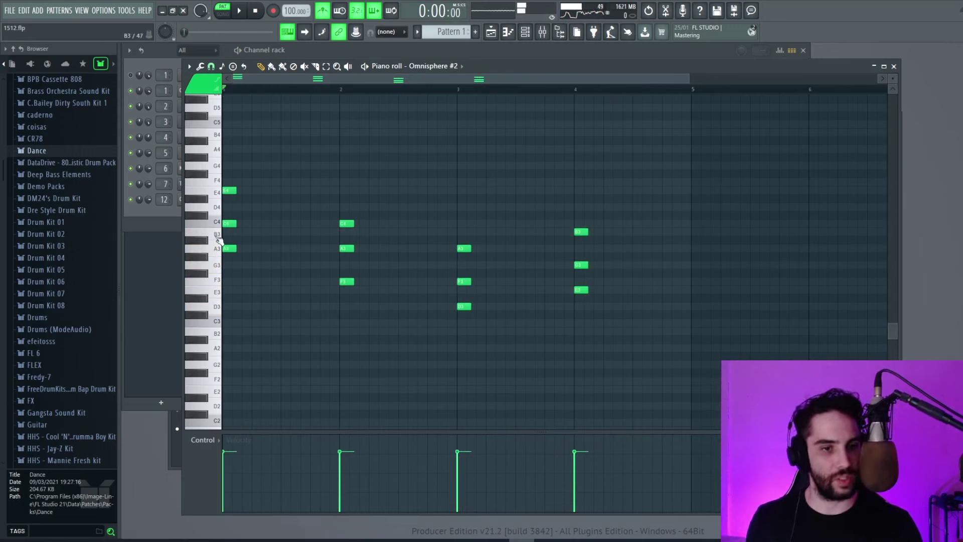
click(217, 198)
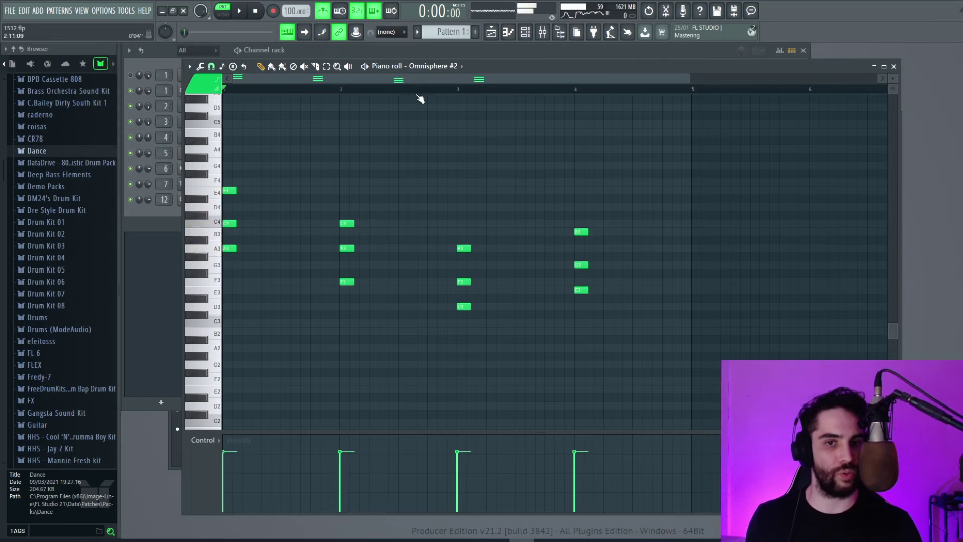
Select all the notes of the four chords
drag(681, 75, 505, 86)
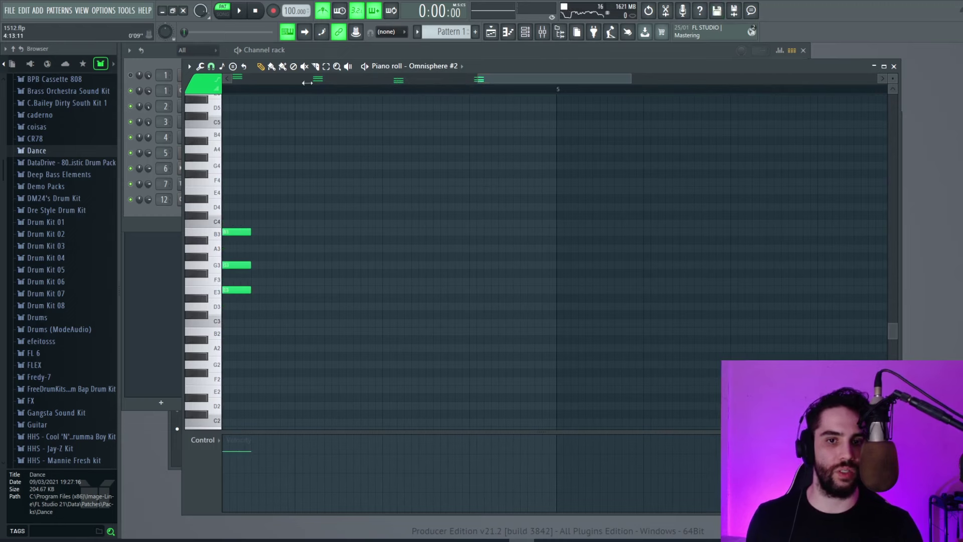
scroll(339, 82, down, 3)
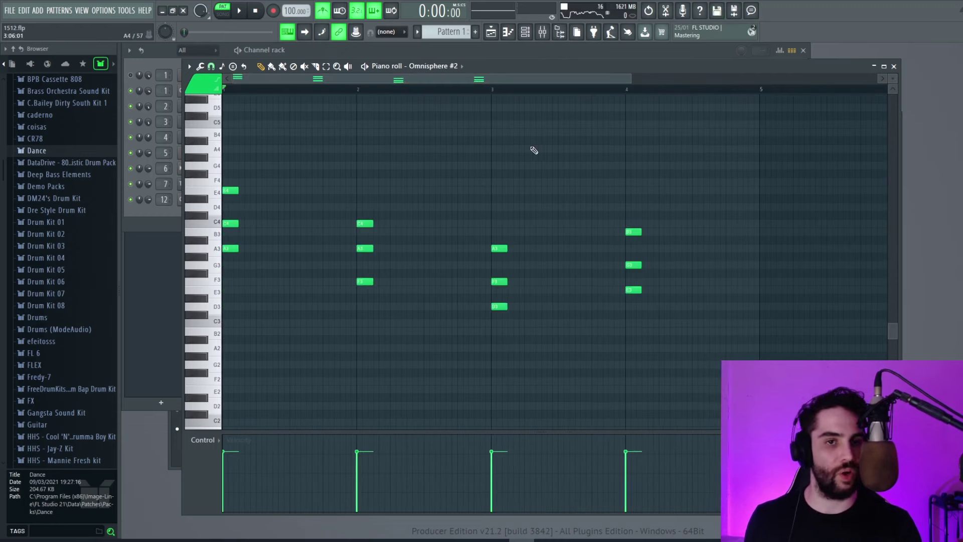
click(326, 66)
drag(695, 359, 222, 129)
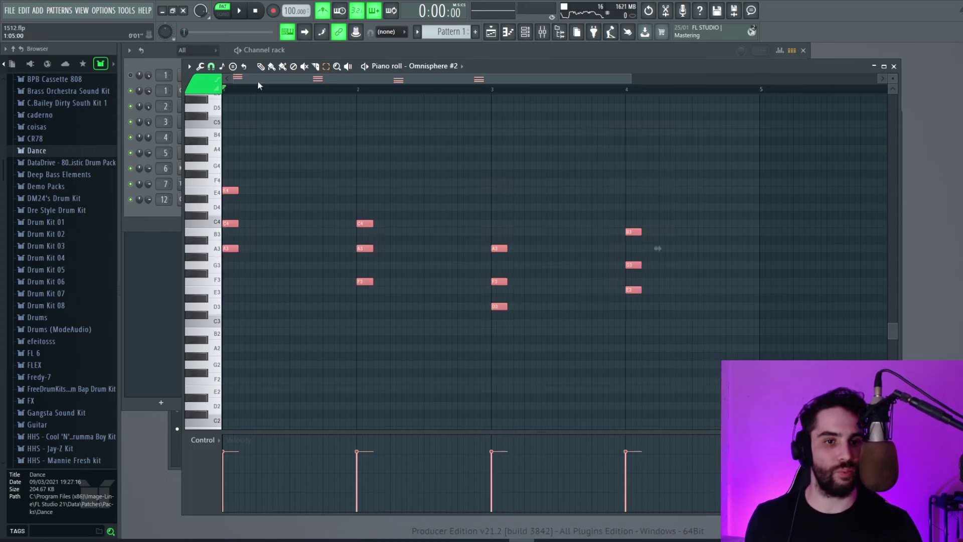
Audition individual keys around A3, C4 and E4 on the piano keyboard to compare pitches
scroll(329, 170, up, 2)
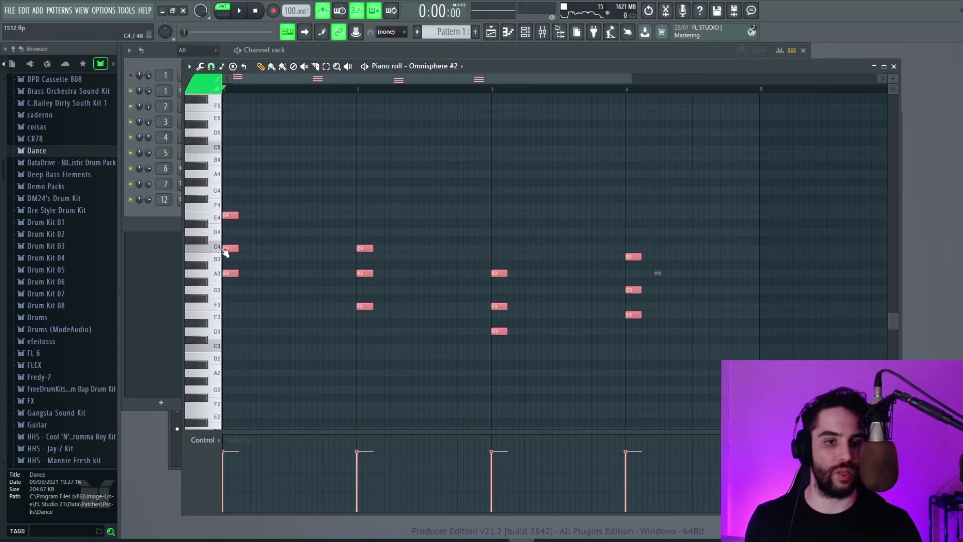
click(203, 266)
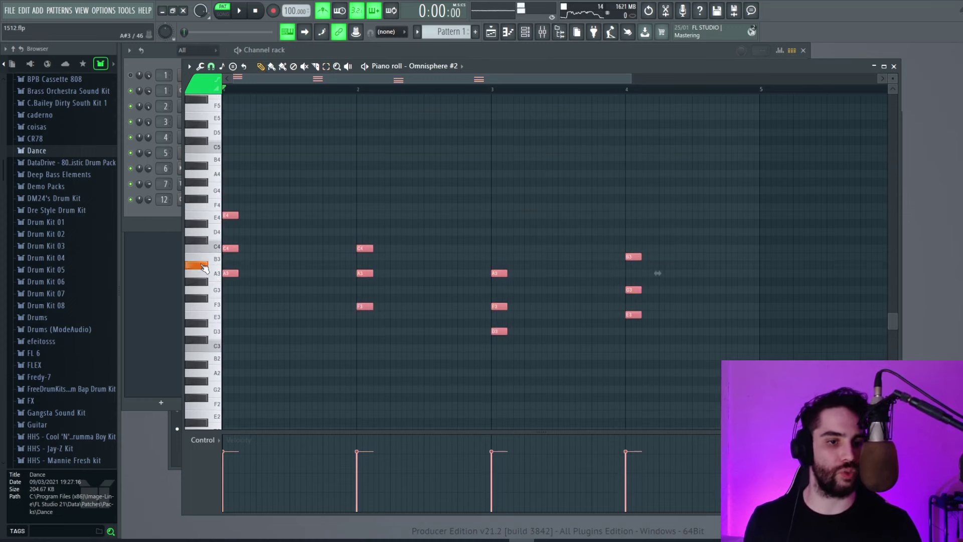
click(204, 225)
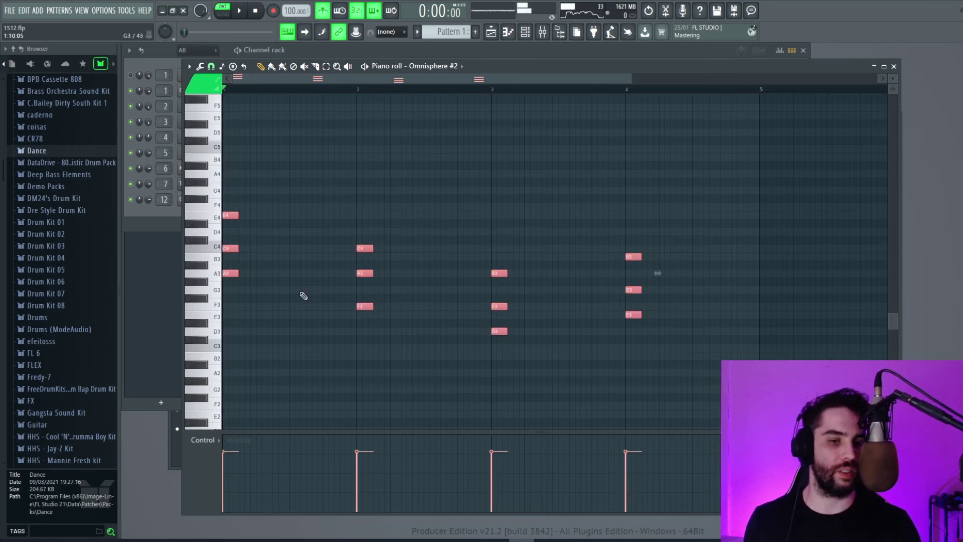
click(216, 247)
click(216, 218)
click(217, 247)
click(219, 280)
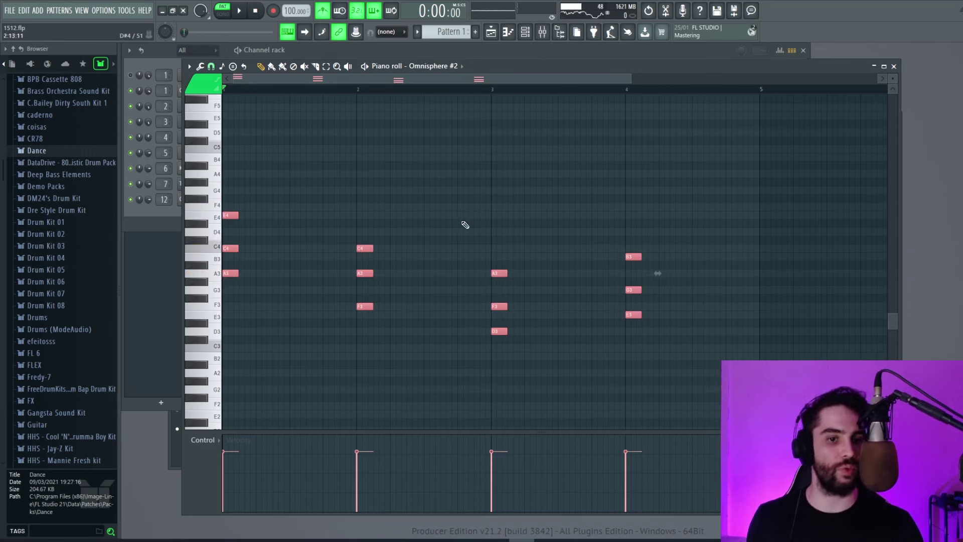
click(218, 277)
click(217, 247)
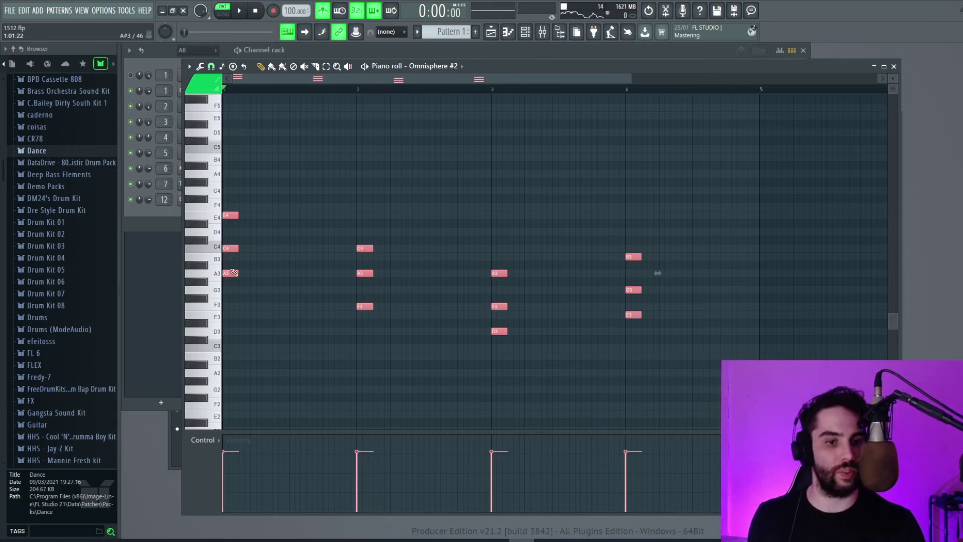
Transpose all selected chords up four semitones, with the first chord's lowest note on C#4, and play the progression
drag(235, 273, 222, 244)
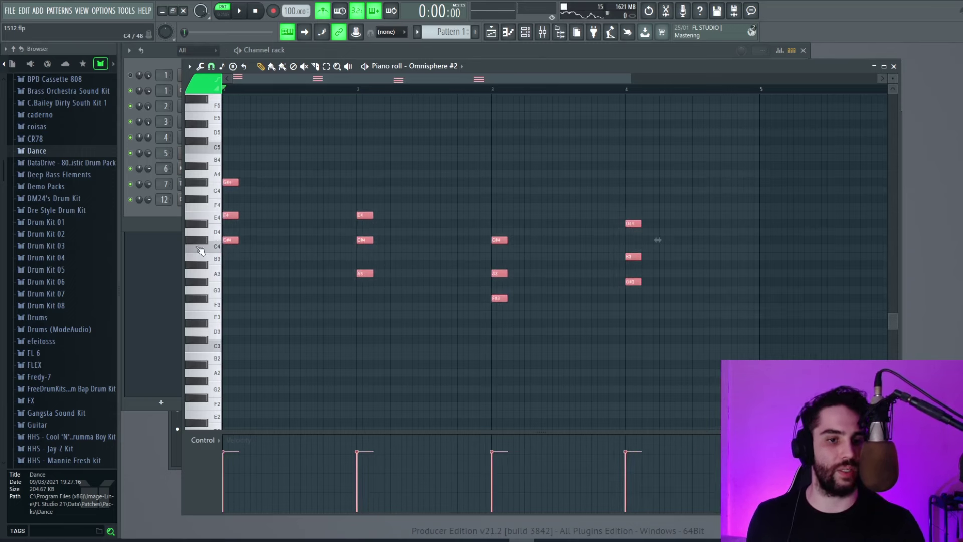
click(209, 246)
click(206, 217)
click(205, 188)
key(space)
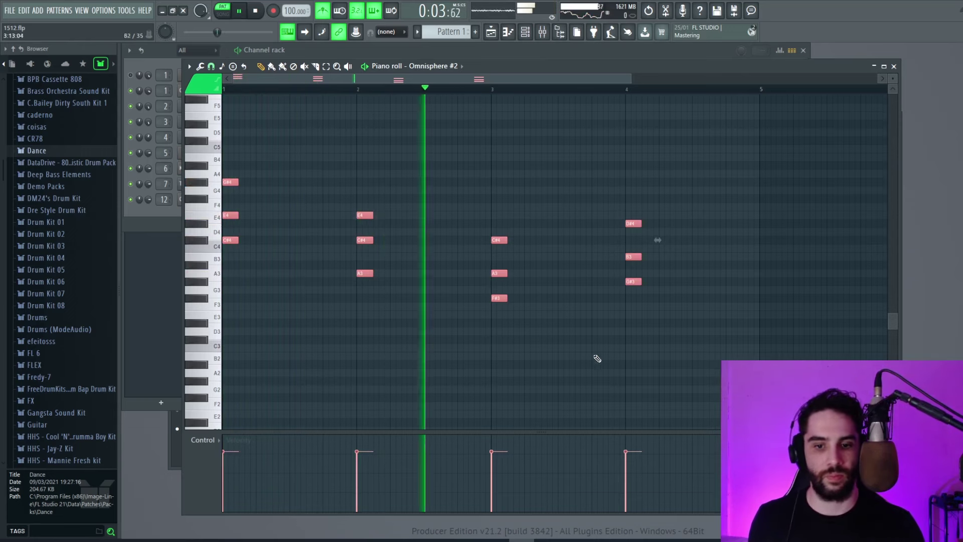
key(space)
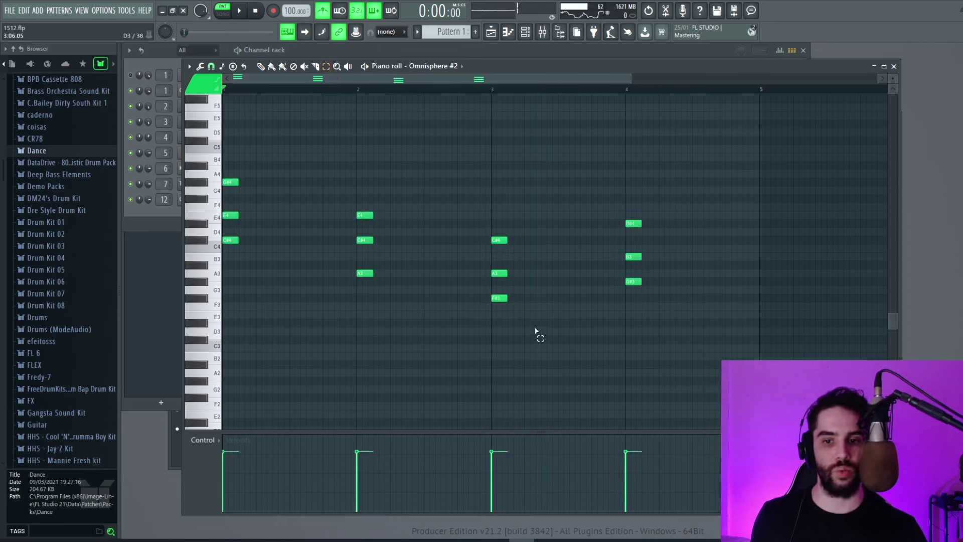
Raise the lowest notes of the third and fourth chords, F#3 and G#3, by one octave and return to the Draw tool
drag(523, 326, 483, 302)
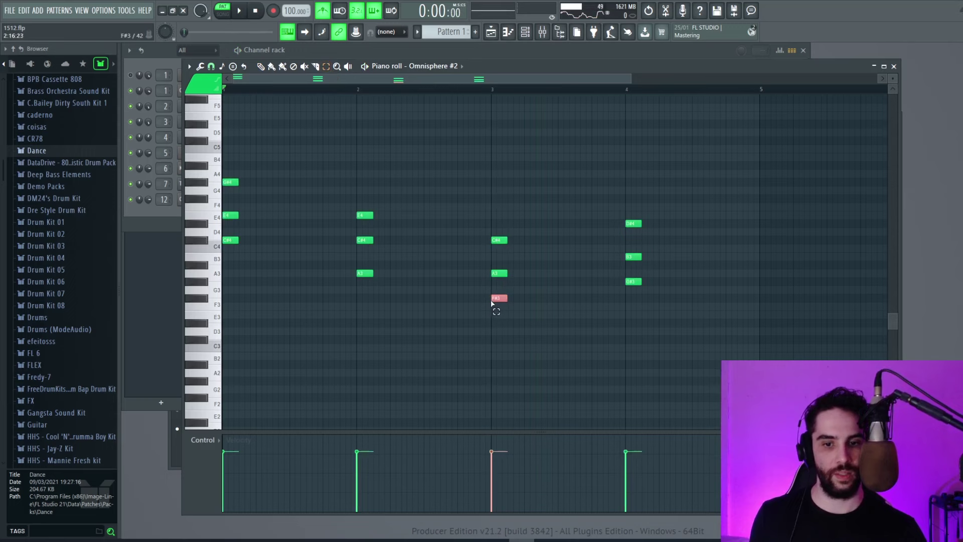
shift+click(632, 282)
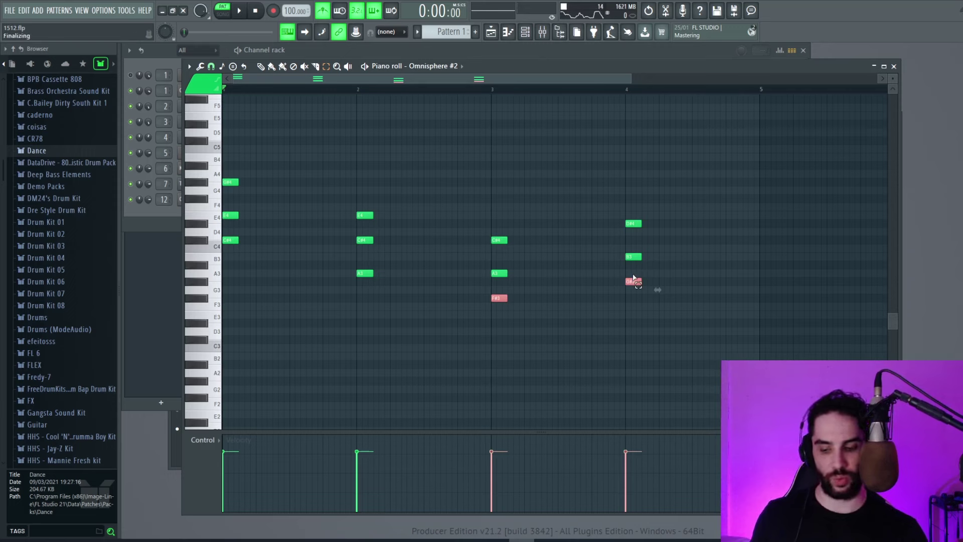
key(ctrl+Up)
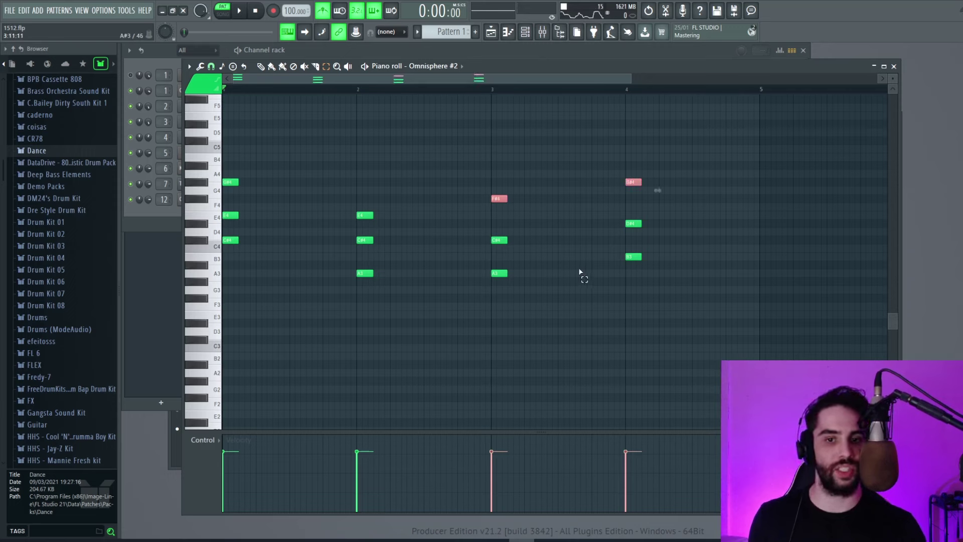
click(261, 66)
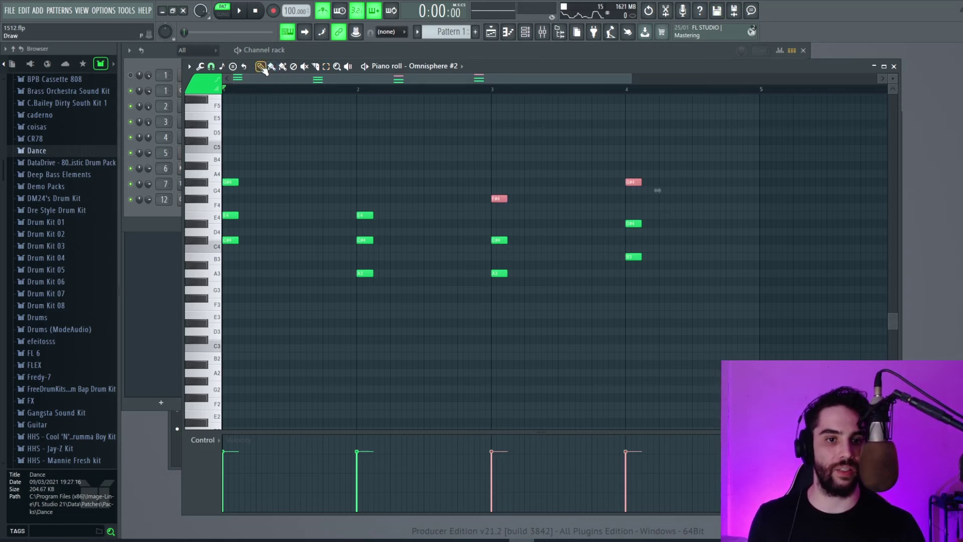
Audition F#4 and F#3 on the piano keyboard to compare the two octaves
click(206, 202)
click(206, 201)
click(205, 300)
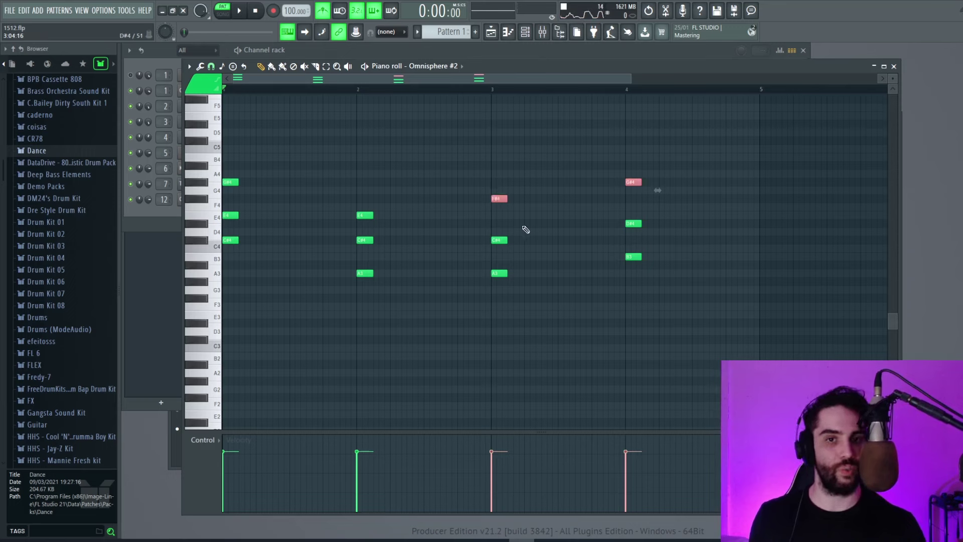
Compare the third chord with its inverted note lowered an octave and raised back to F#4, playing from just before bar 3
click(484, 90)
key(space)
key(space)
key(ctrl+Down)
key(space)
key(space)
key(ctrl+Up)
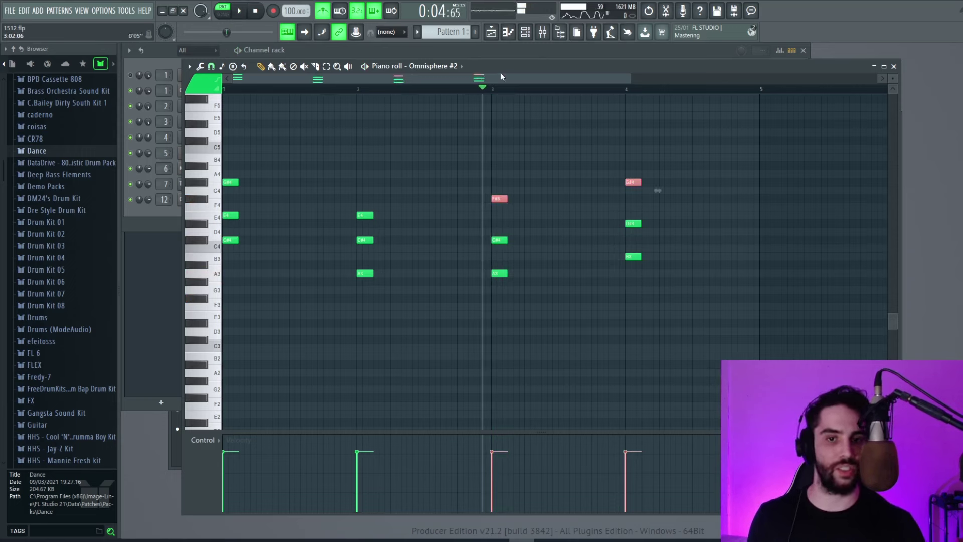
Play the inverted chord progression from bar 1 and clear the note selection
click(228, 91)
key(space)
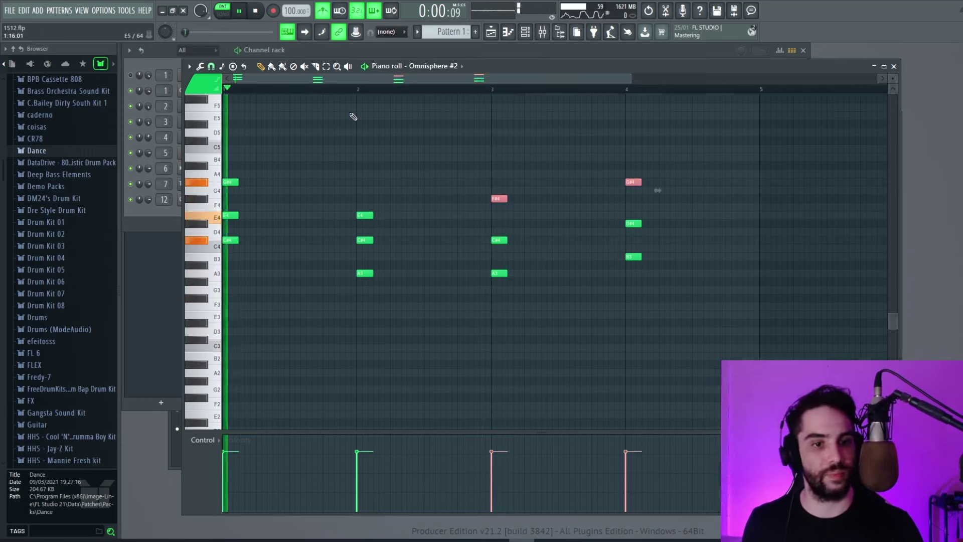
click(735, 128)
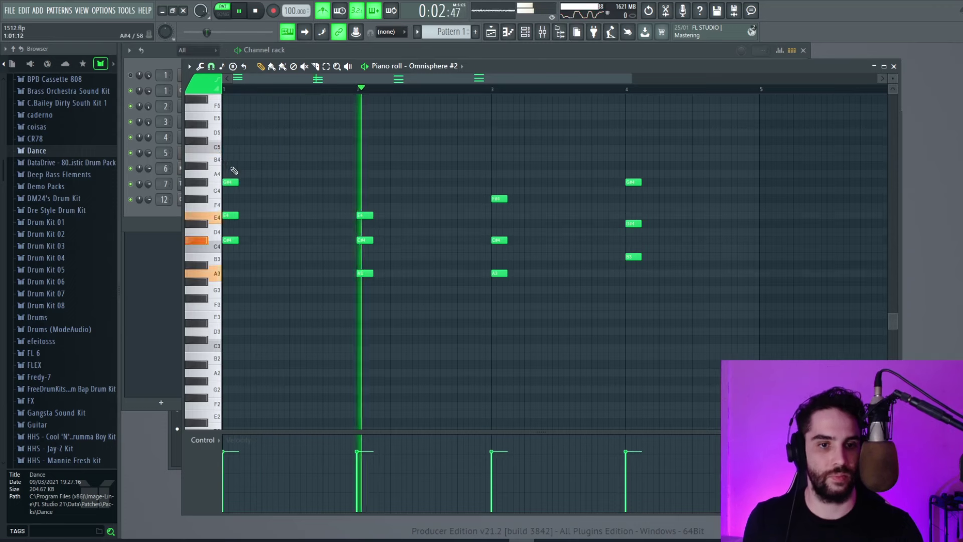
key(space)
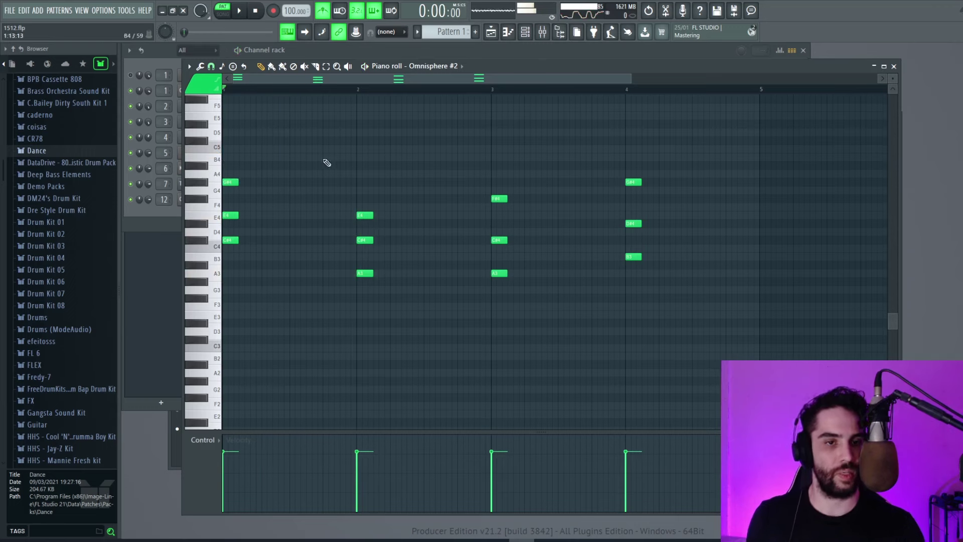
Set the piano roll's scale highlighting to Minor Natural (Aeolian) with C# as the root note
scroll(474, 212, up, 2)
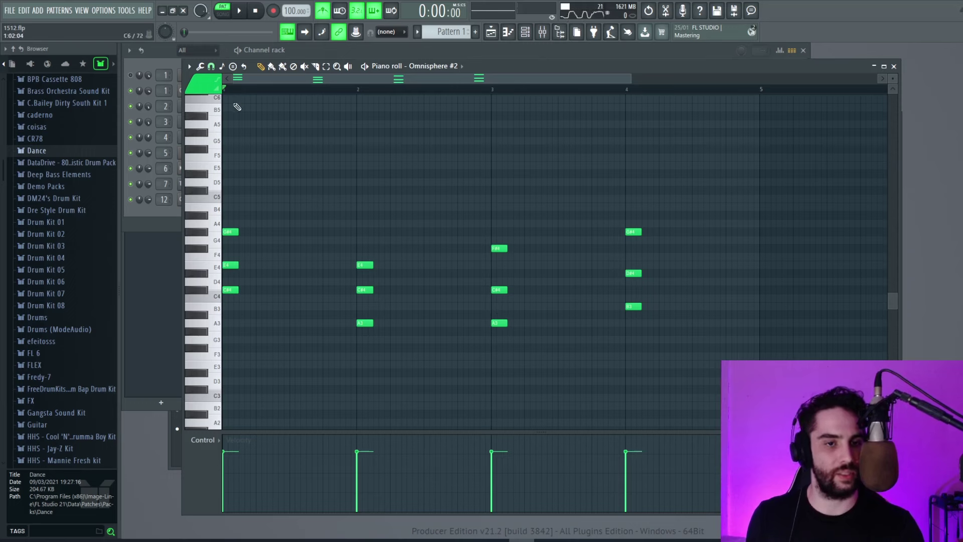
click(223, 67)
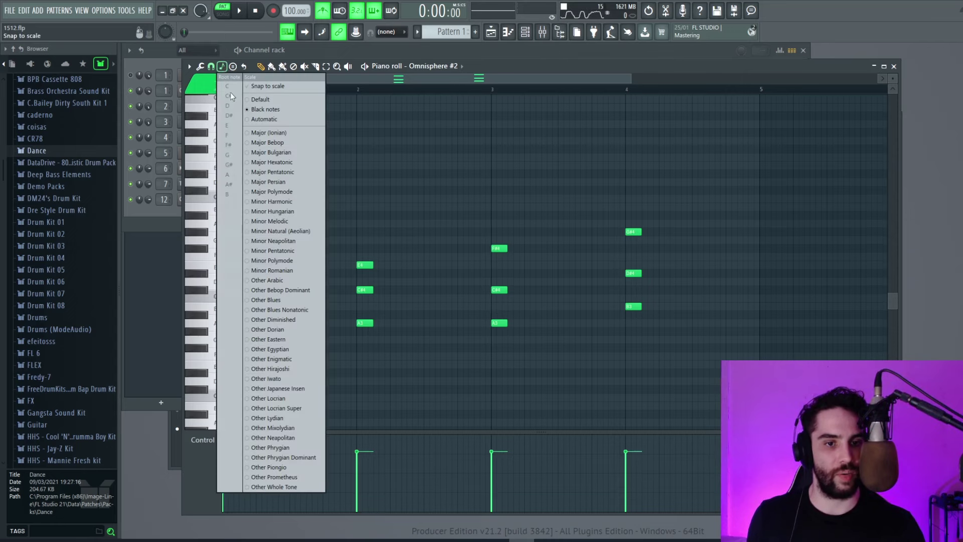
click(266, 232)
click(223, 67)
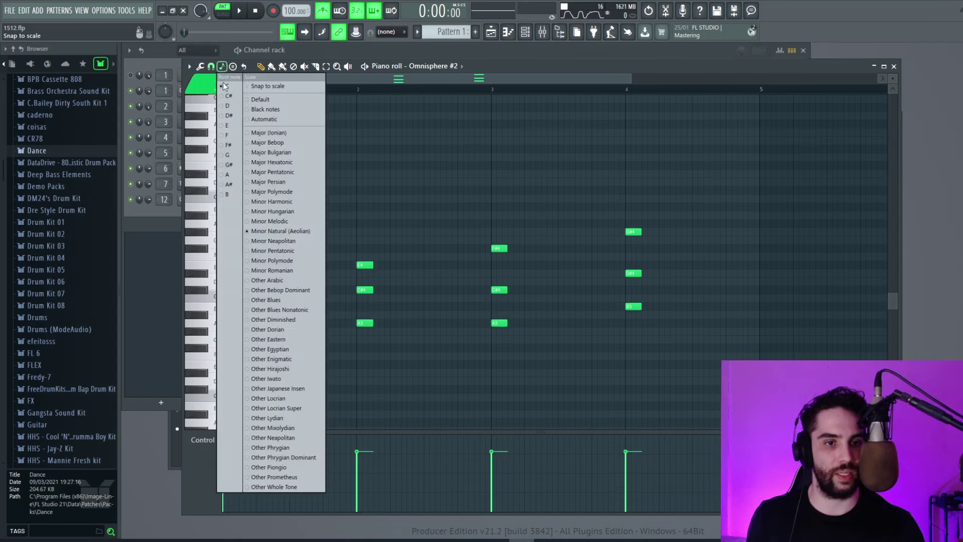
click(232, 96)
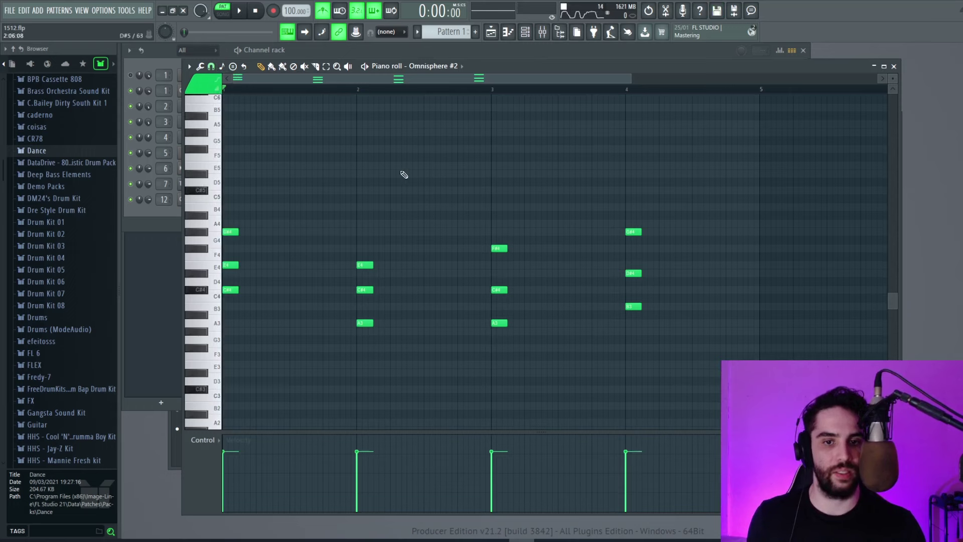
Try a descending run of single notes from E5 to G#4 above the second and third chords, and delete all of them
click(404, 167)
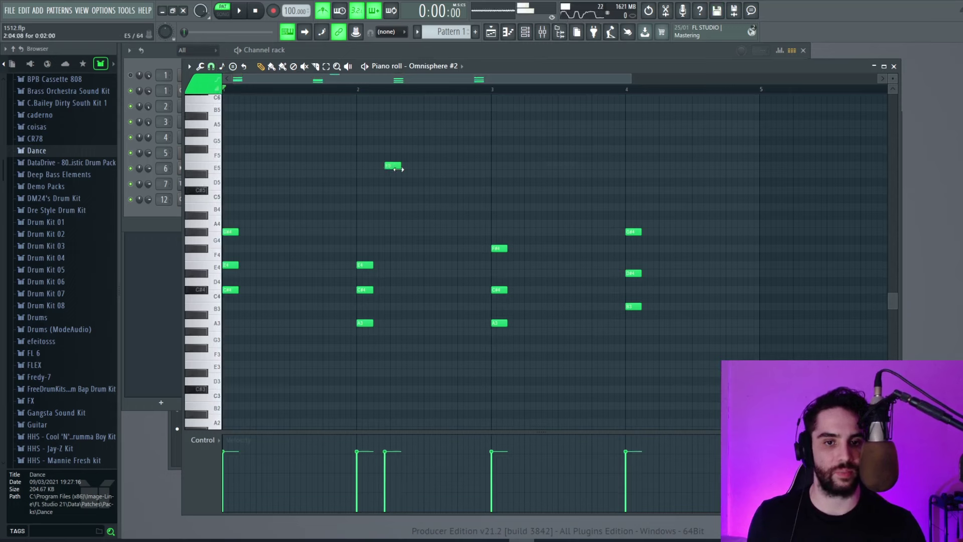
right_click(395, 167)
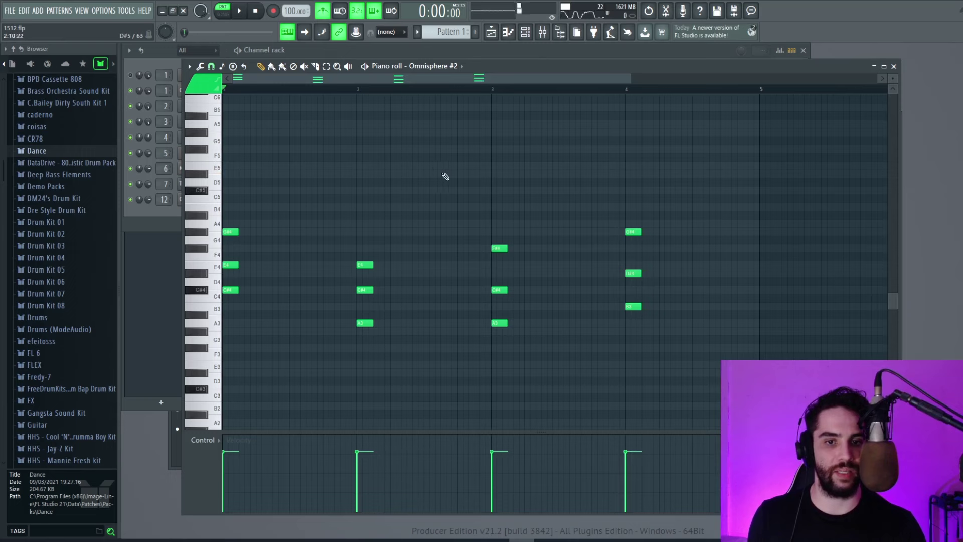
click(397, 166)
click(428, 174)
click(450, 190)
click(498, 207)
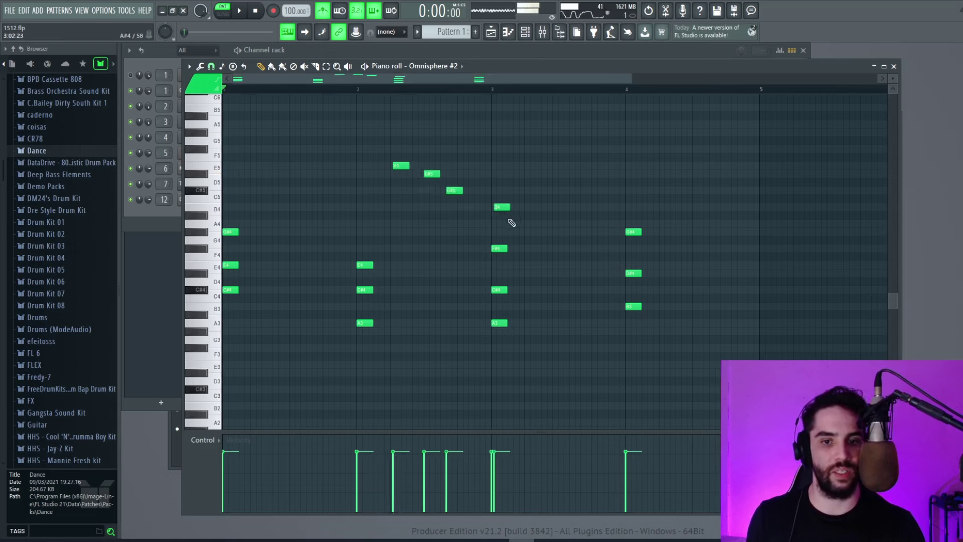
click(561, 232)
right_click(566, 232)
right_click(525, 223)
right_click(502, 206)
right_click(454, 190)
right_click(402, 166)
right_click(432, 173)
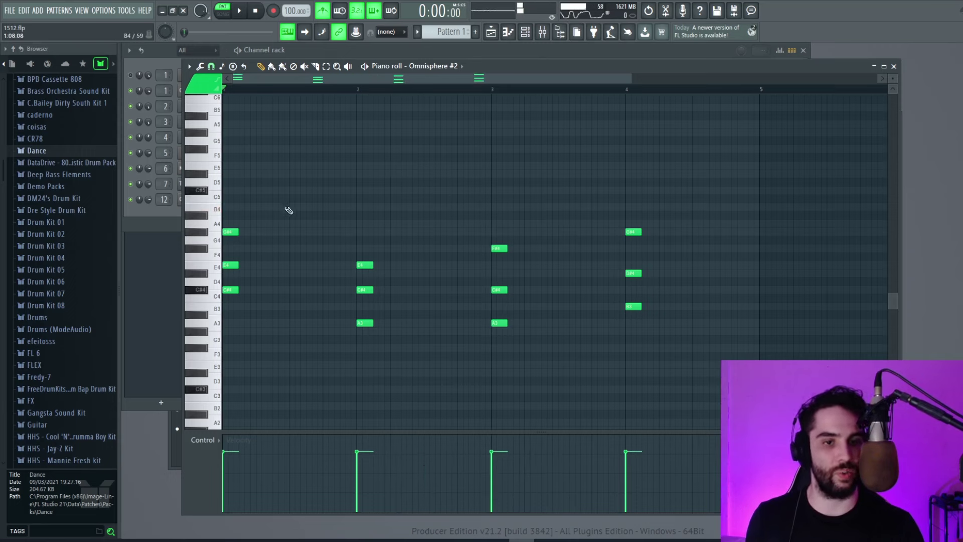
Add melody notes C#5 on beat 3 and B4 around beat 4 of bar 1, and play them with the chord
click(296, 190)
key(space)
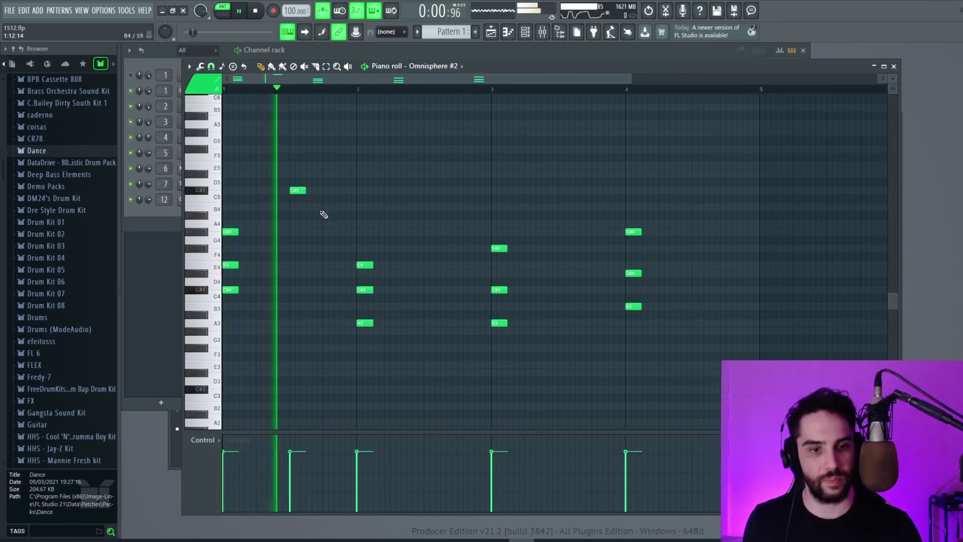
click(330, 207)
key(space)
Add melody notes D#5 and G#4 in the second half of bar 2 and play from the start
click(427, 173)
click(462, 207)
right_click(462, 207)
click(462, 224)
drag(463, 224, 463, 232)
key(space)
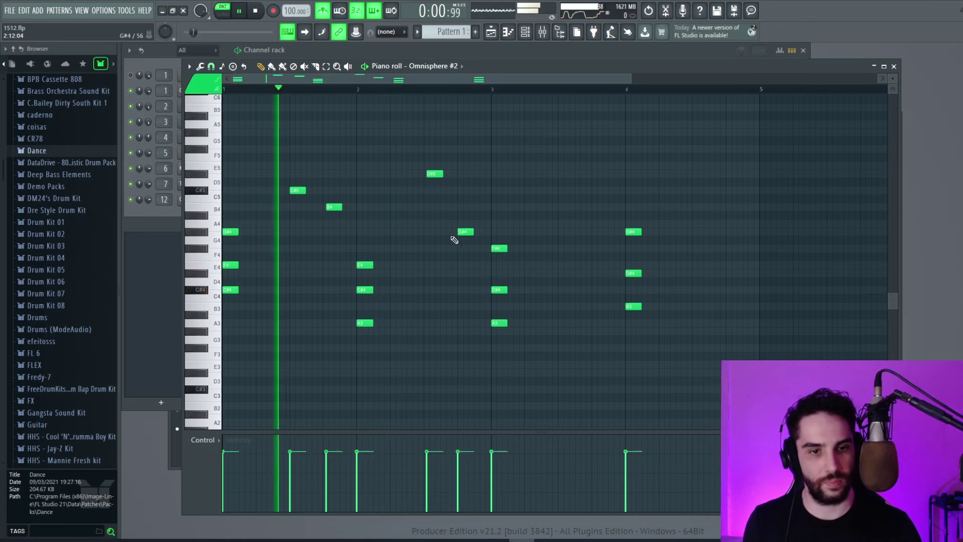
Shift the B4 note onto beat 4 of bar 1 and the D#5 note onto beat 3 of bar 2
drag(337, 208, 333, 208)
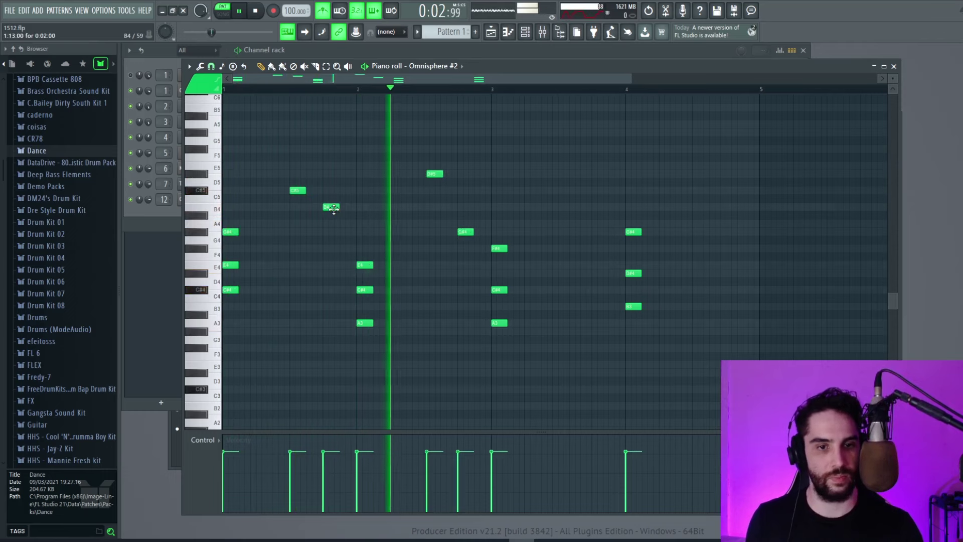
drag(431, 174, 428, 174)
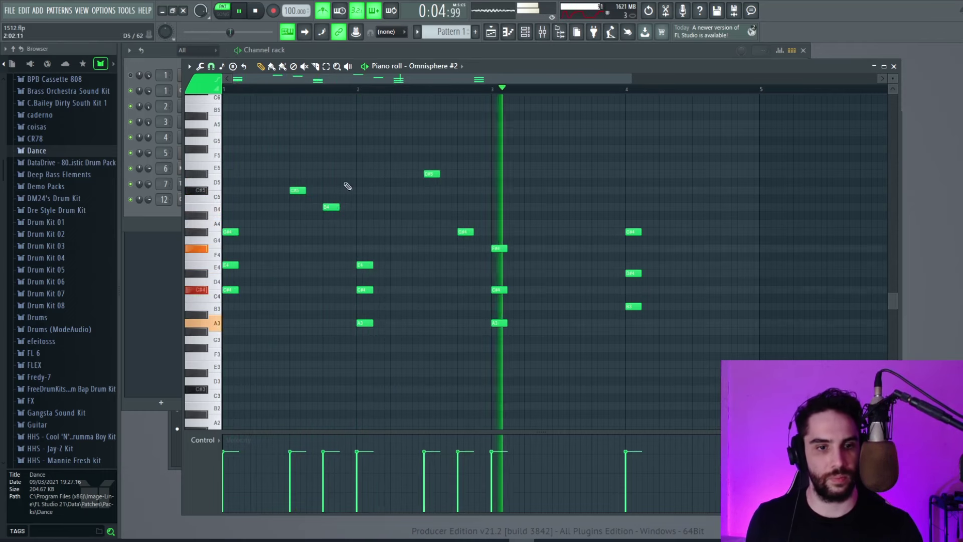
key(space)
Add melody notes F#5 on beat 3 of bar 3 and D#5 on beat 3 of bar 4 while listening
click(561, 150)
click(489, 91)
key(space)
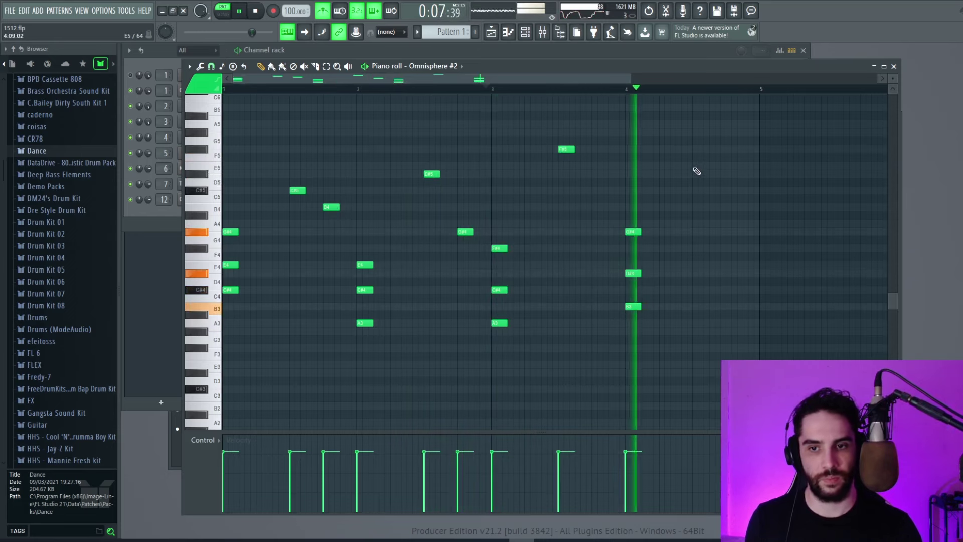
click(693, 175)
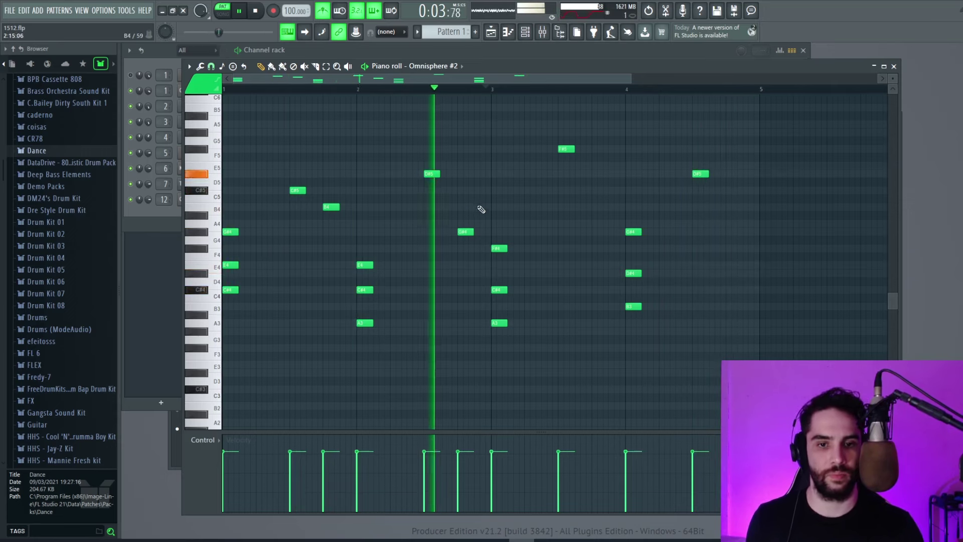
Lower the melody's B4 note in bar 1 to G#4 while playing the pattern from the start
click(230, 87)
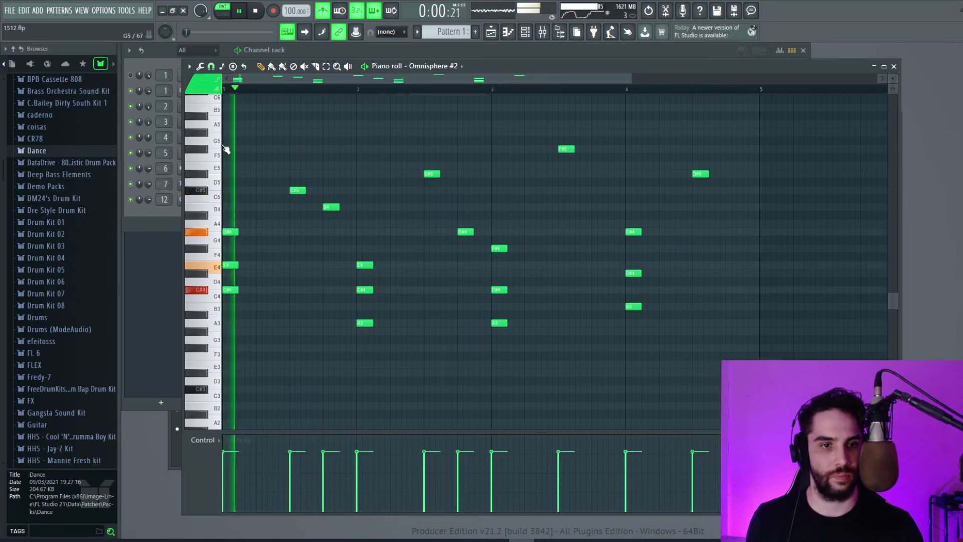
drag(329, 207, 332, 231)
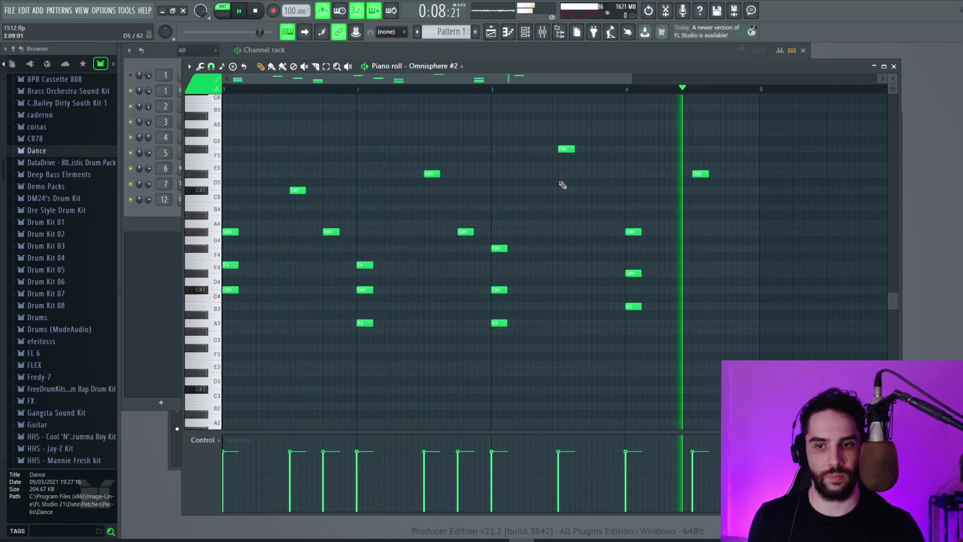
key(space)
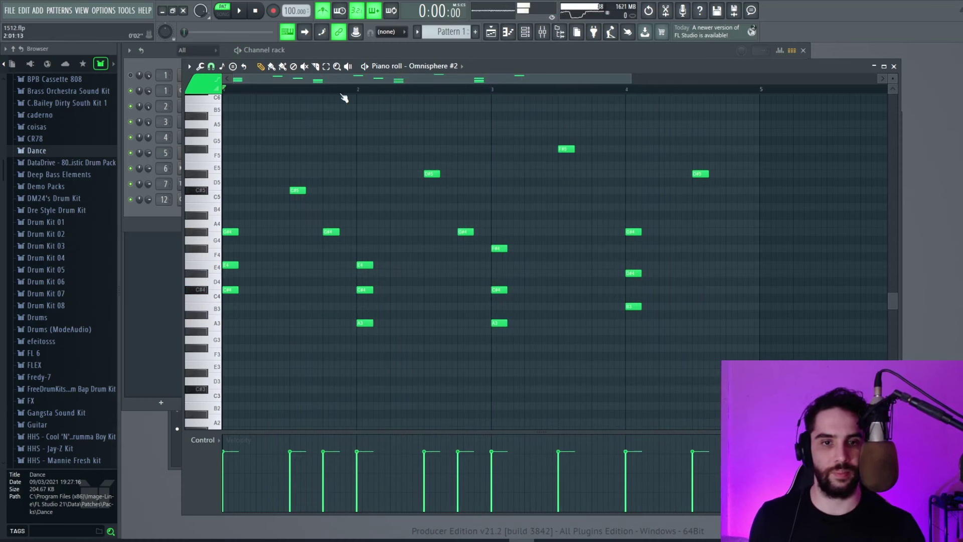
Save the project after locating the Omnisphere #3 channel and reopening the Omnisphere #2 piano roll
drag(712, 129, 290, 233)
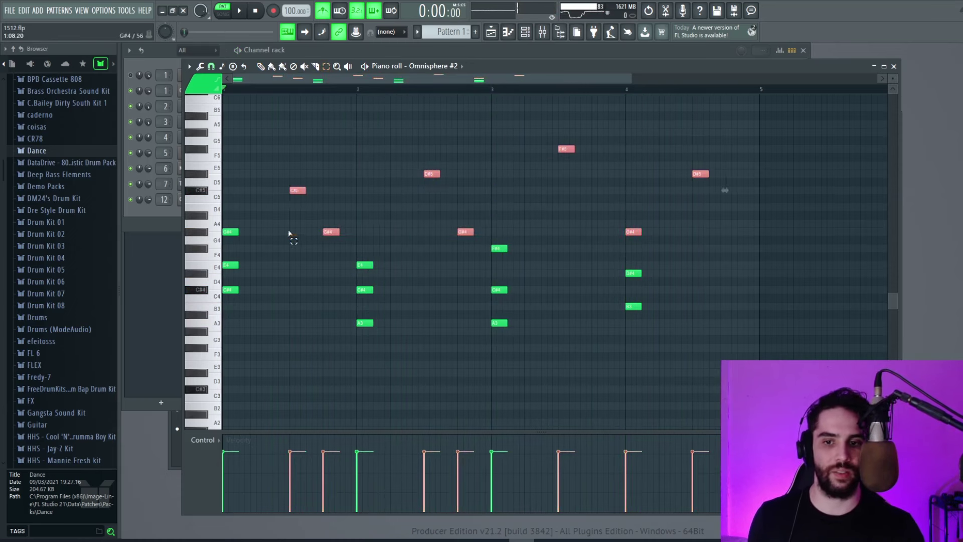
click(894, 66)
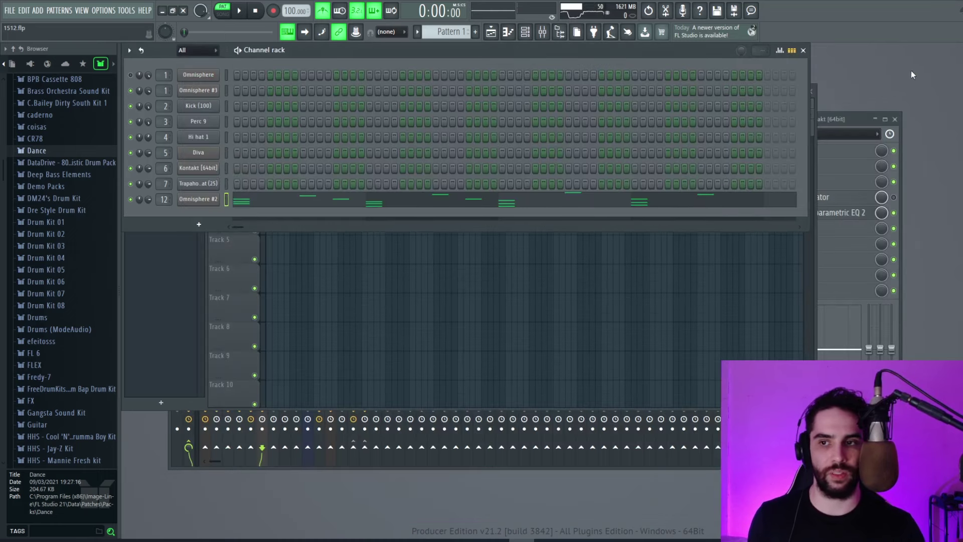
click(229, 74)
click(226, 91)
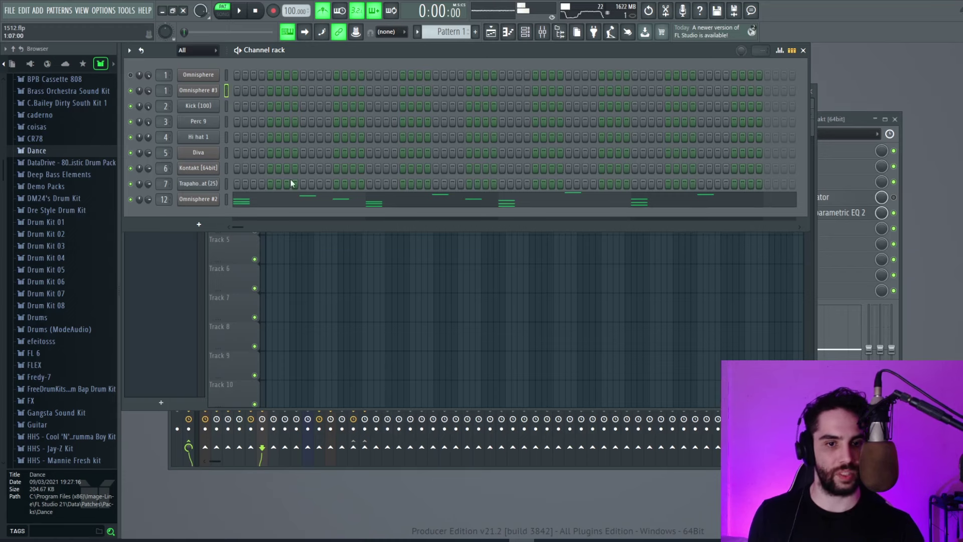
click(298, 201)
key(ctrl+s)
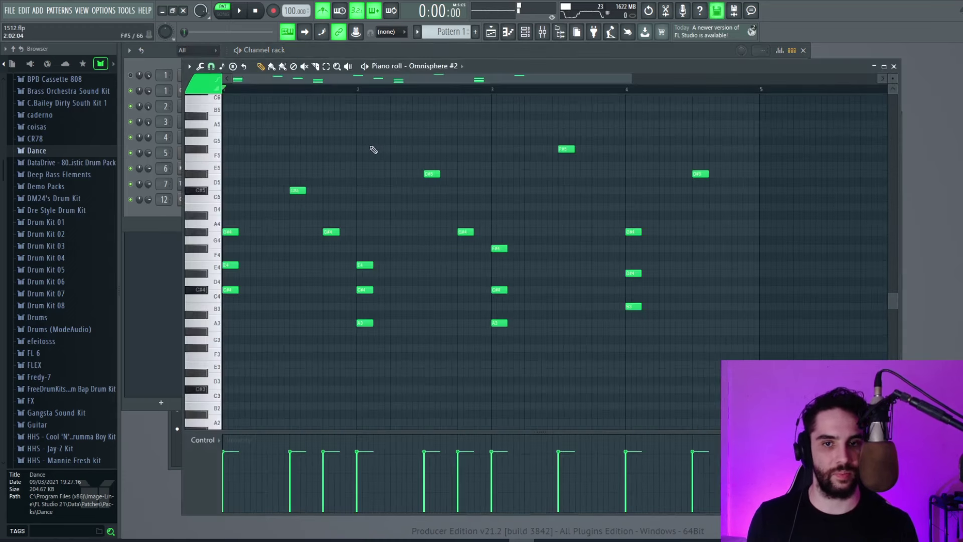
Select and copy the six single melody notes across all four bars, leaving out the chord notes
drag(459, 136, 430, 246)
drag(341, 149, 304, 236)
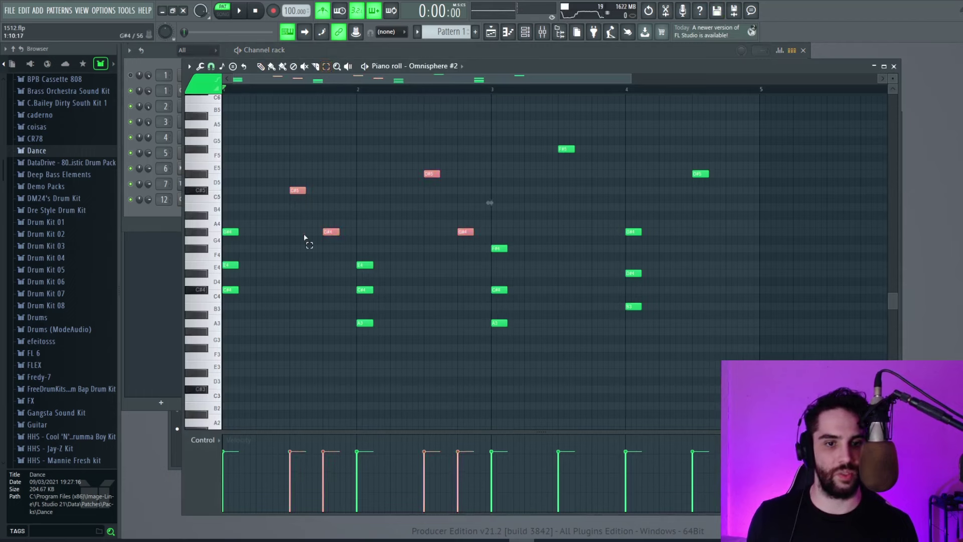
drag(585, 132, 554, 158)
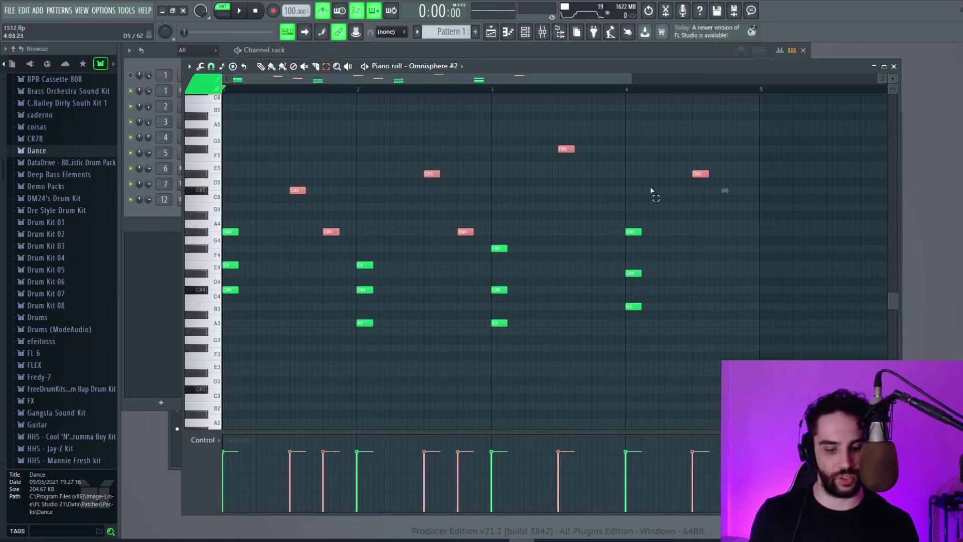
scroll(602, 151, up, 10)
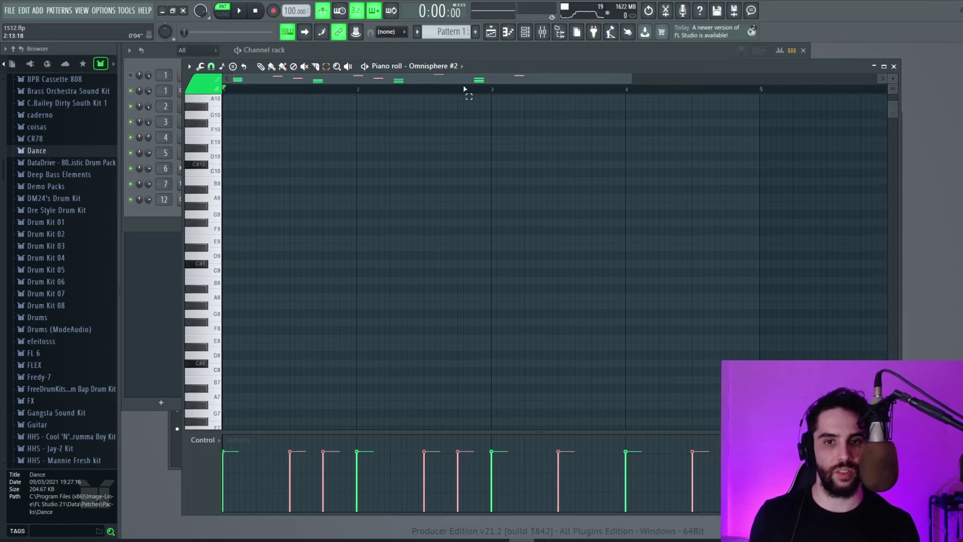
Create Pattern 2, paste the melody notes into the Omnisphere #3 piano roll and play them
key(F6)
click(475, 31)
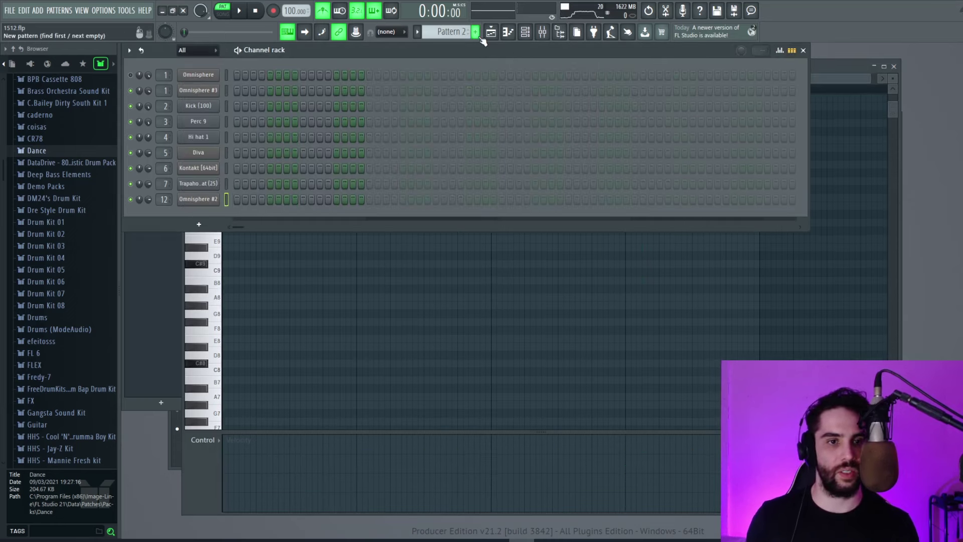
right_click(214, 90)
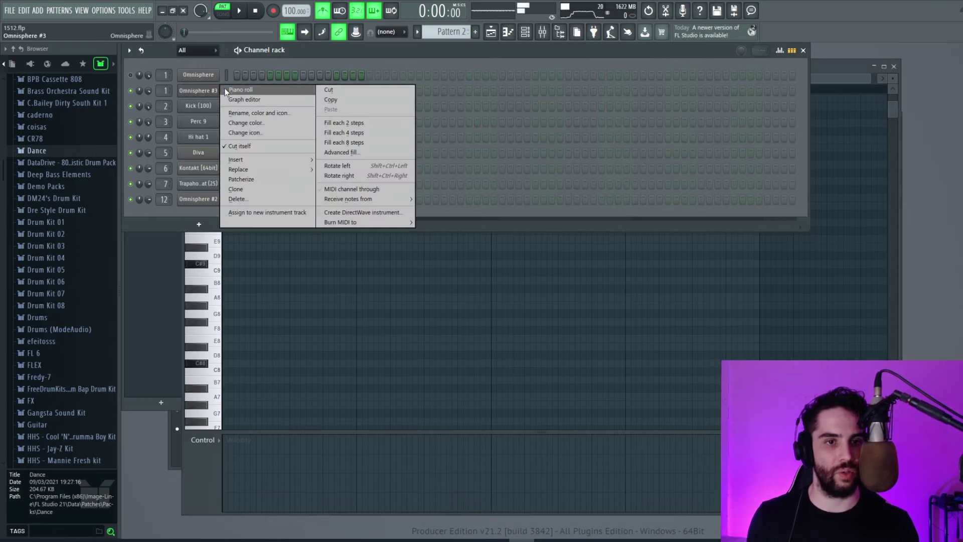
click(229, 90)
scroll(396, 155, down, 10)
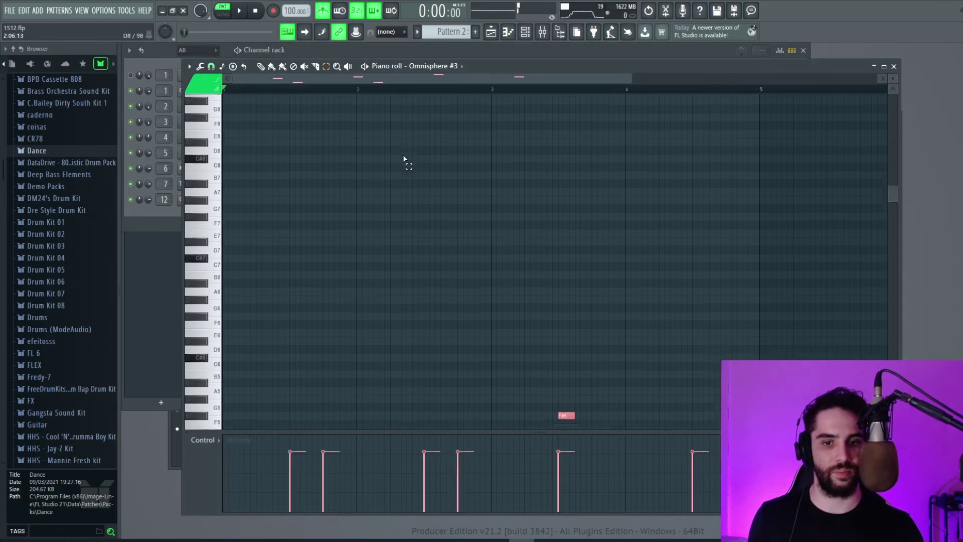
scroll(404, 159, down, 3)
key(space)
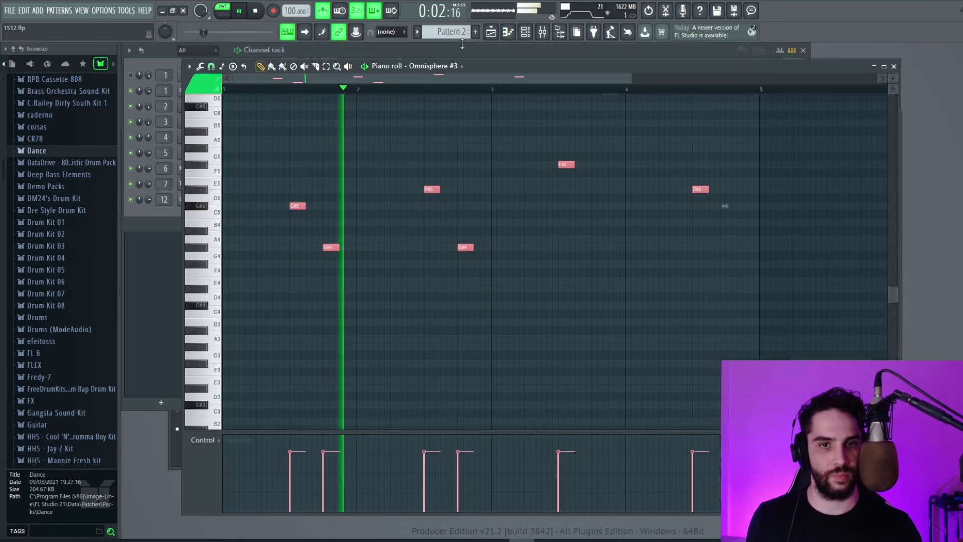
Place Pattern 2 on Track 2 and Pattern 1 on Track 1 of the playlist, both starting at bar 1
key(F5)
click(546, 64)
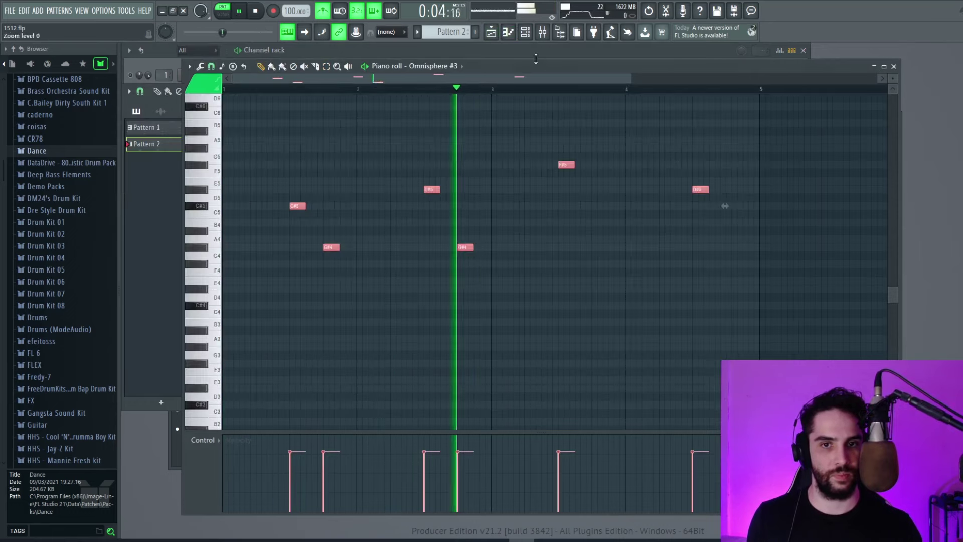
key(F5)
key(space)
drag(786, 102, 553, 103)
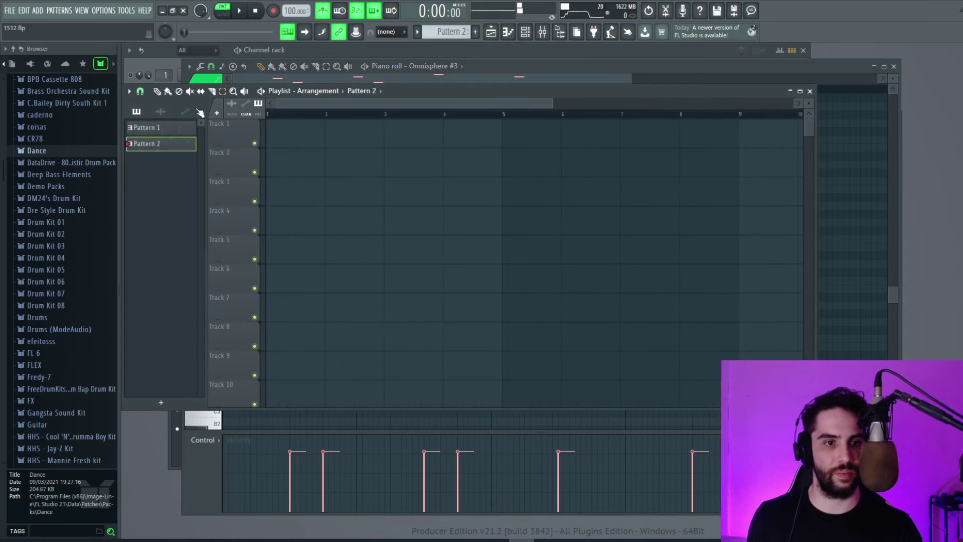
click(290, 159)
click(151, 128)
click(289, 131)
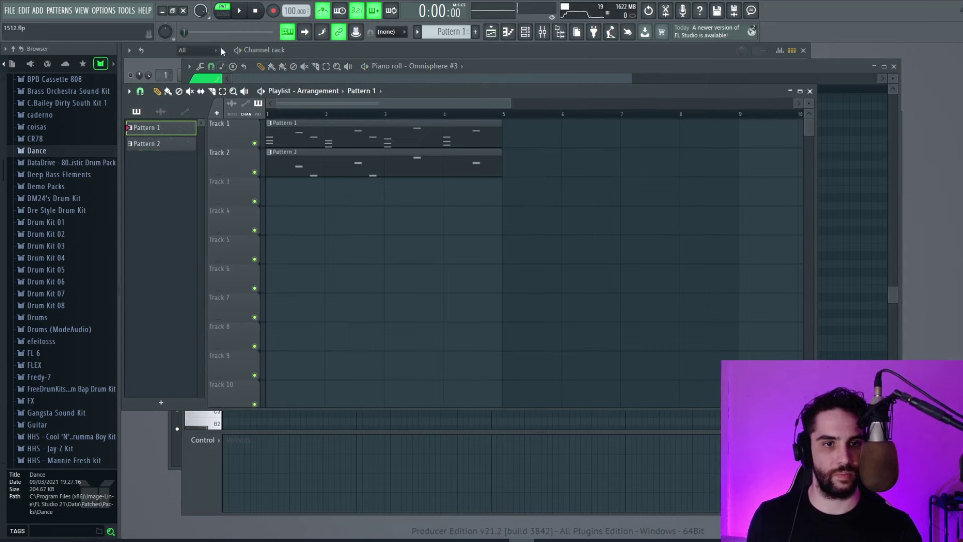
Mute the single melody notes in Pattern 1's Omnisphere #2 piano roll, keeping the chord notes active
key(space)
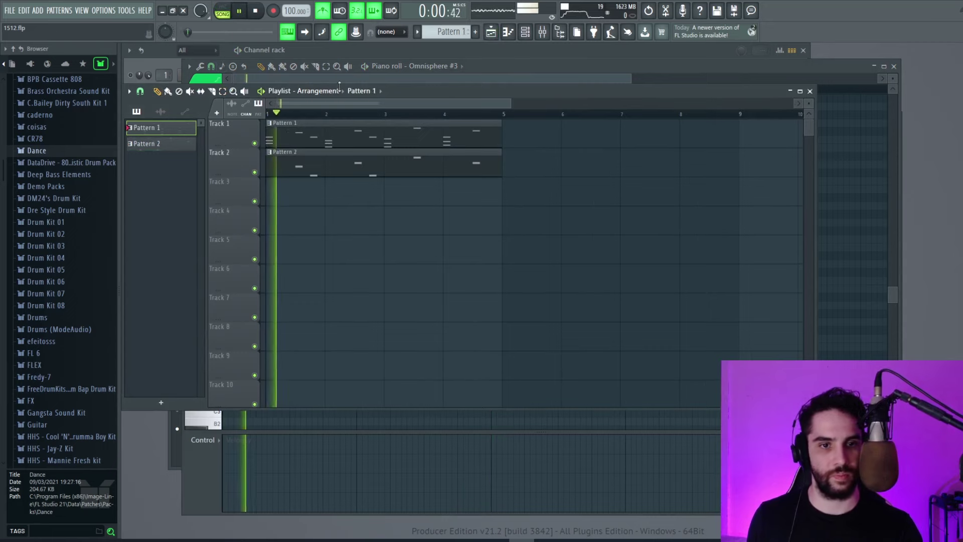
double_click(349, 146)
key(space)
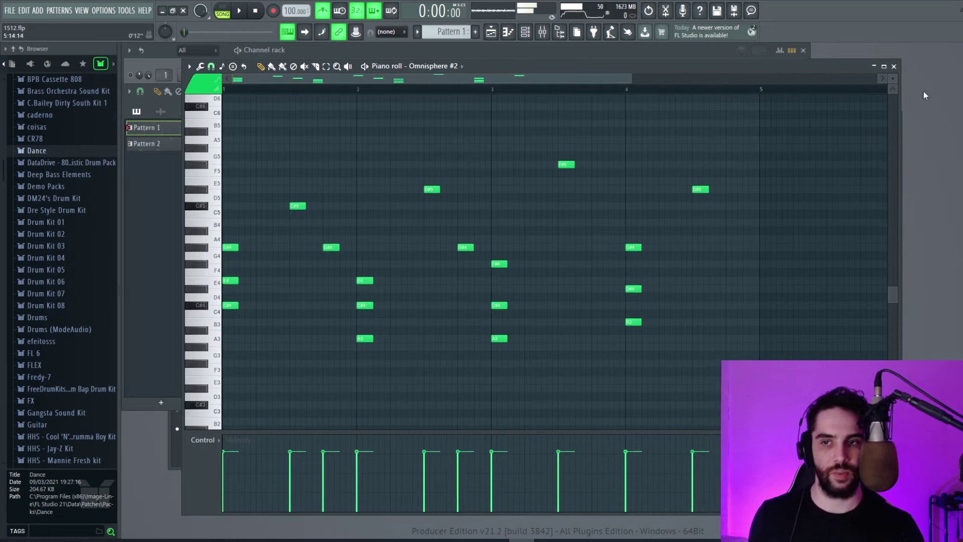
key(F6)
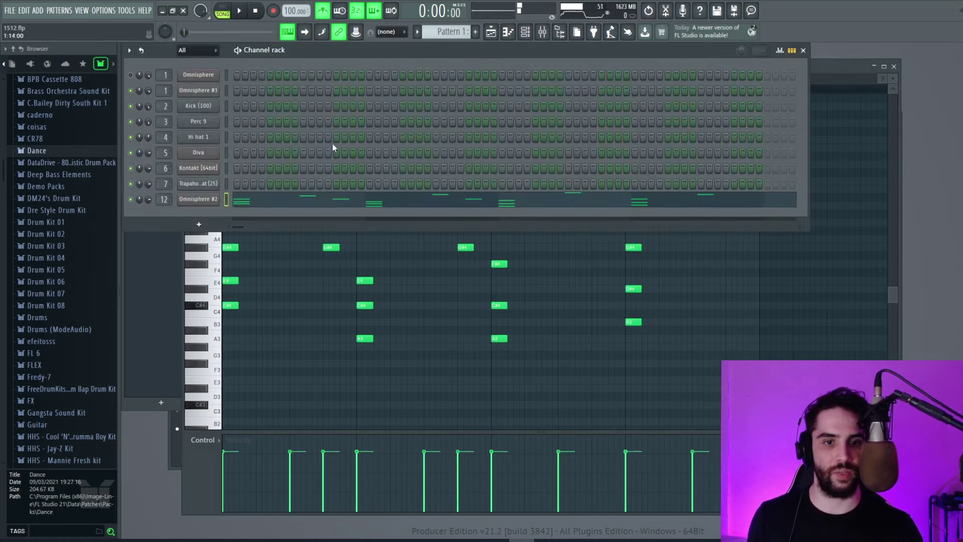
key(F7)
click(393, 205)
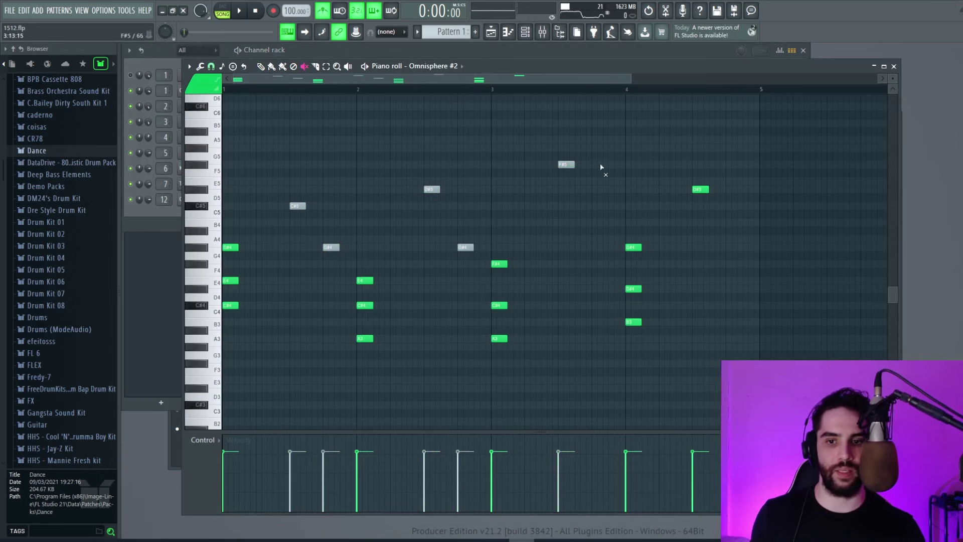
Check Pattern 2's notes on the Omnisphere #3 channel and play the playlist with both patterns together
key(F5)
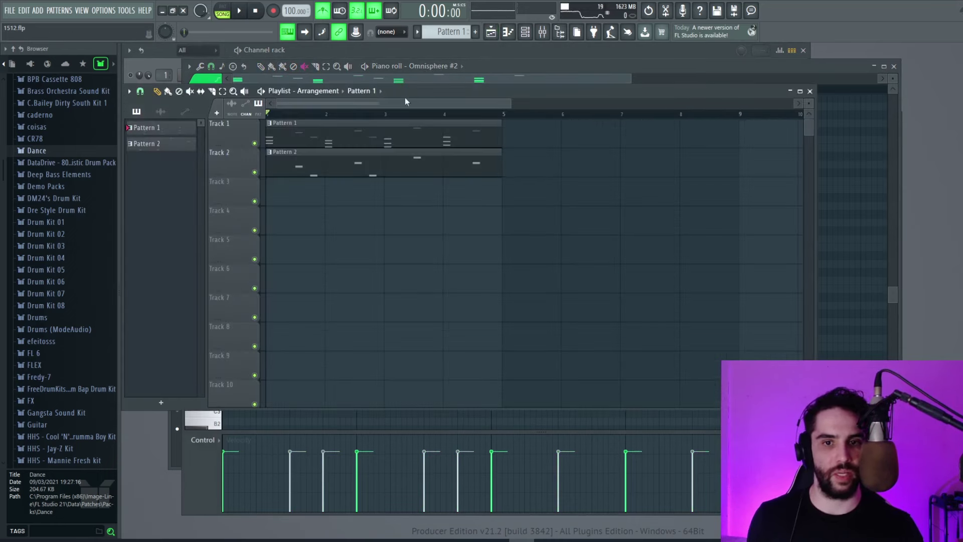
click(354, 174)
key(F6)
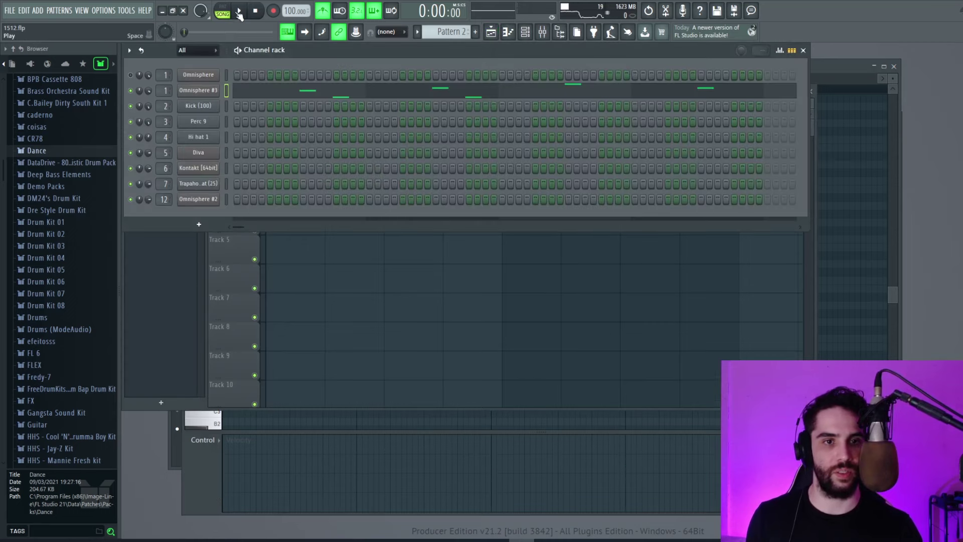
key(space)
key(space)
click(495, 32)
key(space)
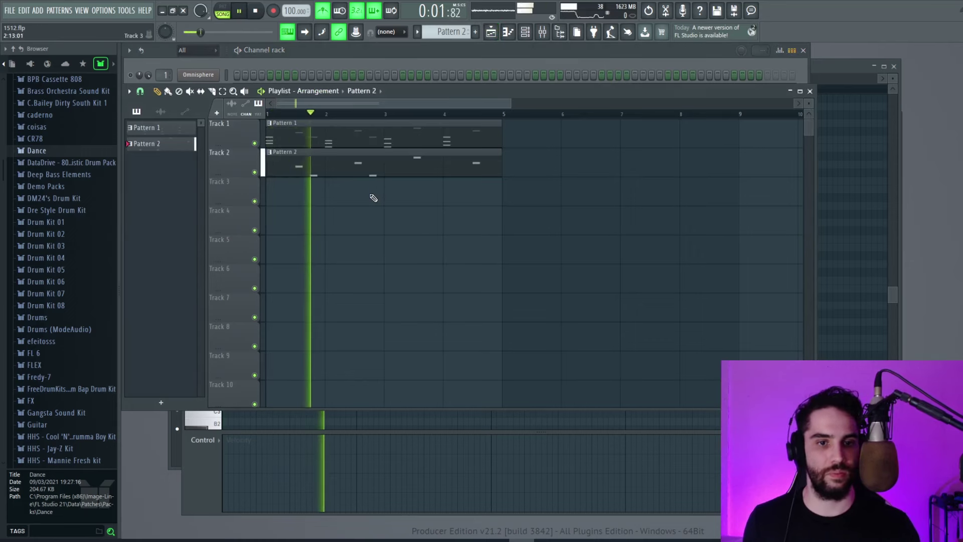
Adjust a band of Fruity parametric EQ 2 on the Omnisphere mixer track, lower the track's fader slightly and stop playback
key(F6)
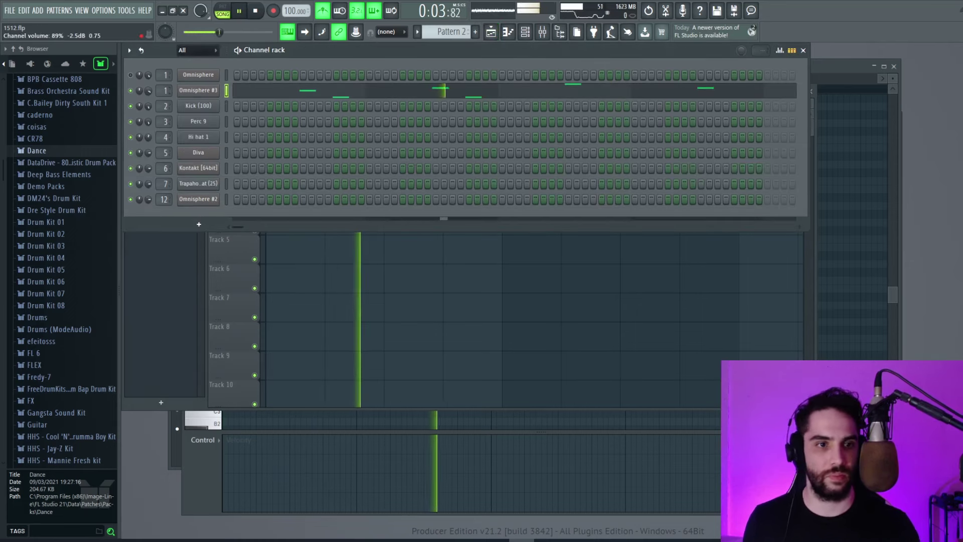
key(F9)
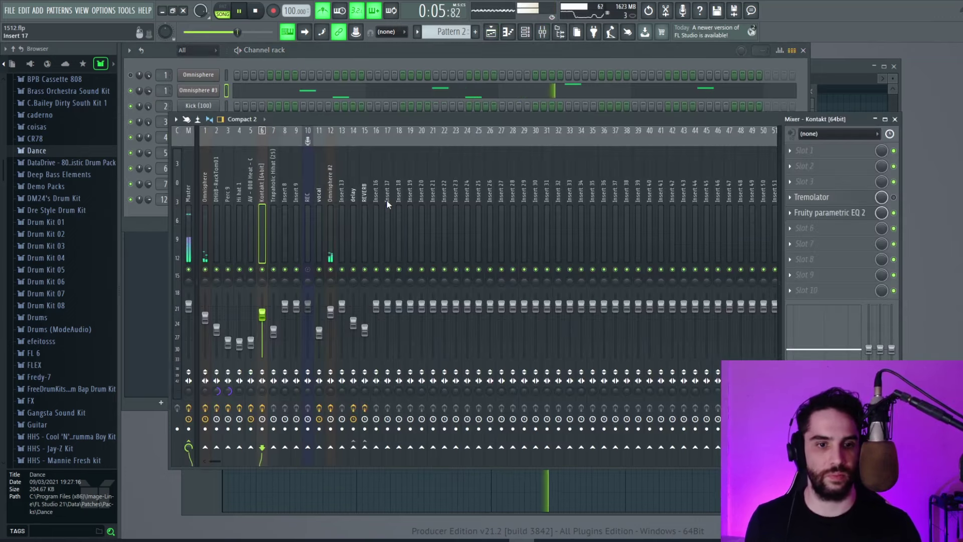
click(204, 195)
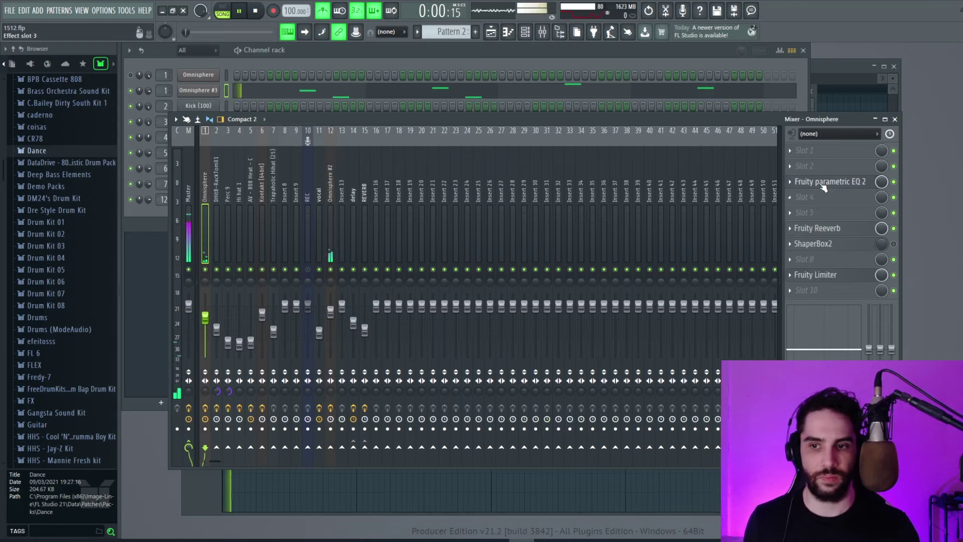
click(823, 182)
drag(596, 271, 606, 270)
click(777, 178)
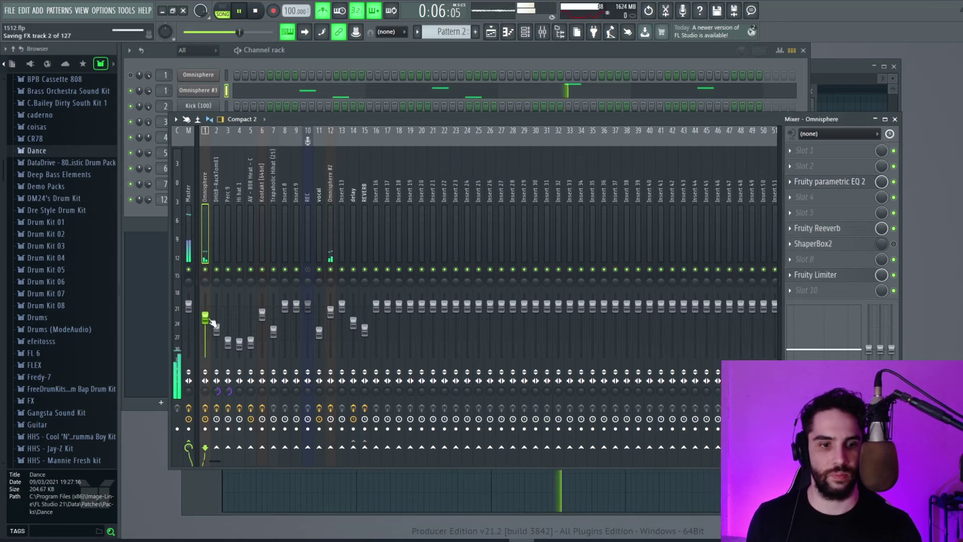
key(F6)
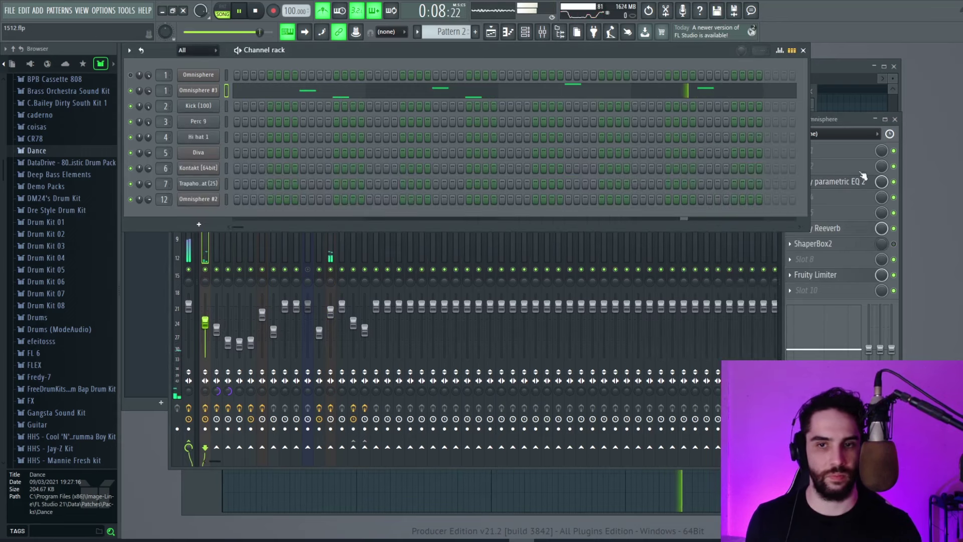
key(space)
Select the Kontakt channel and reshape the low end of its mixer track's Fruity parametric EQ 2, flattening band 2
click(491, 33)
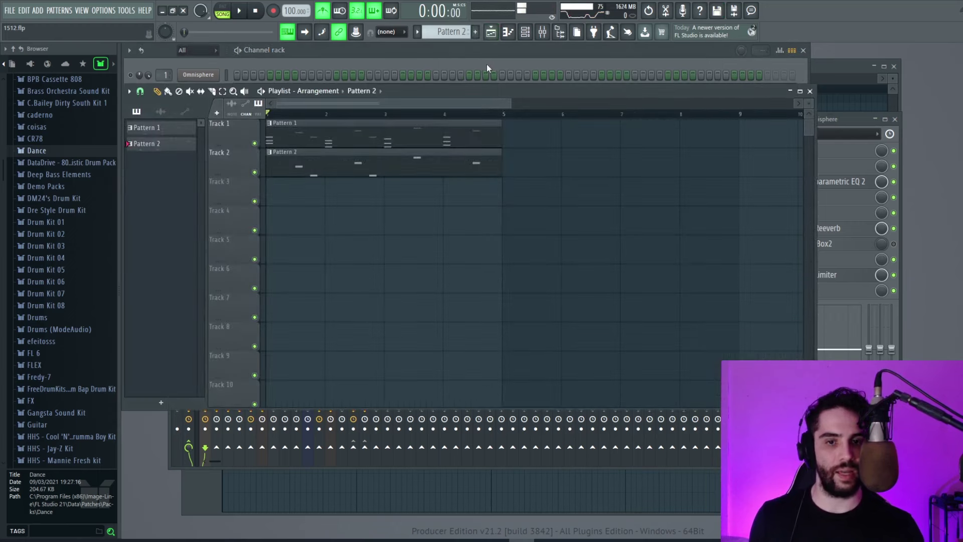
key(F6)
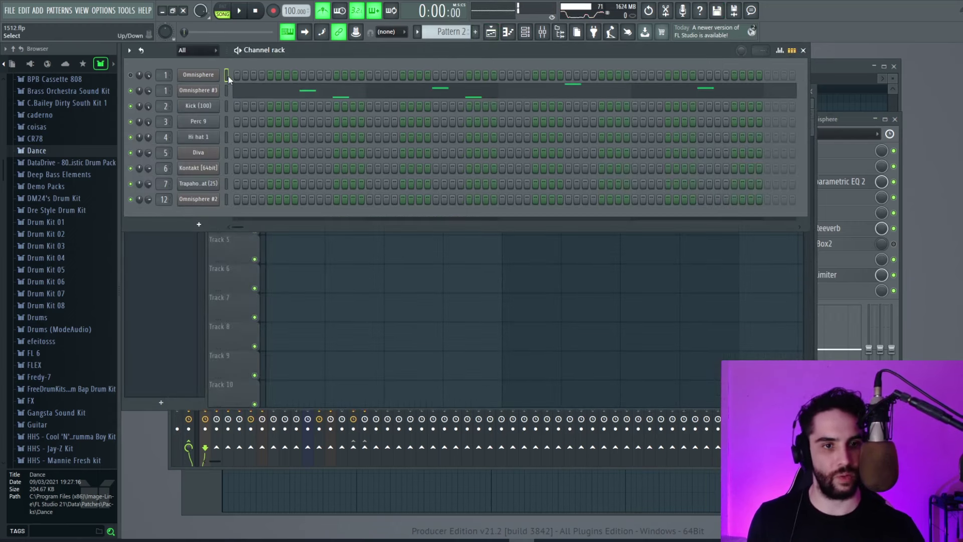
click(228, 169)
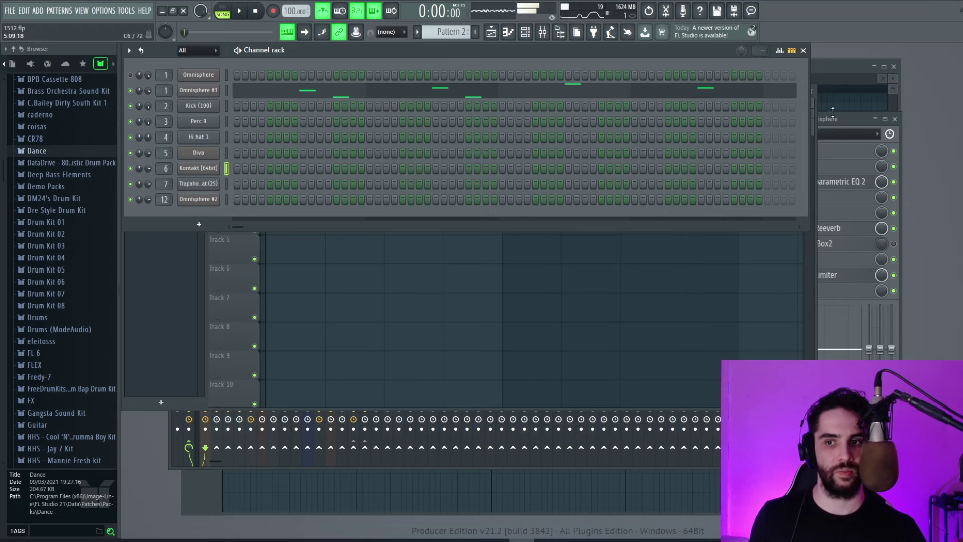
key(F9)
click(264, 196)
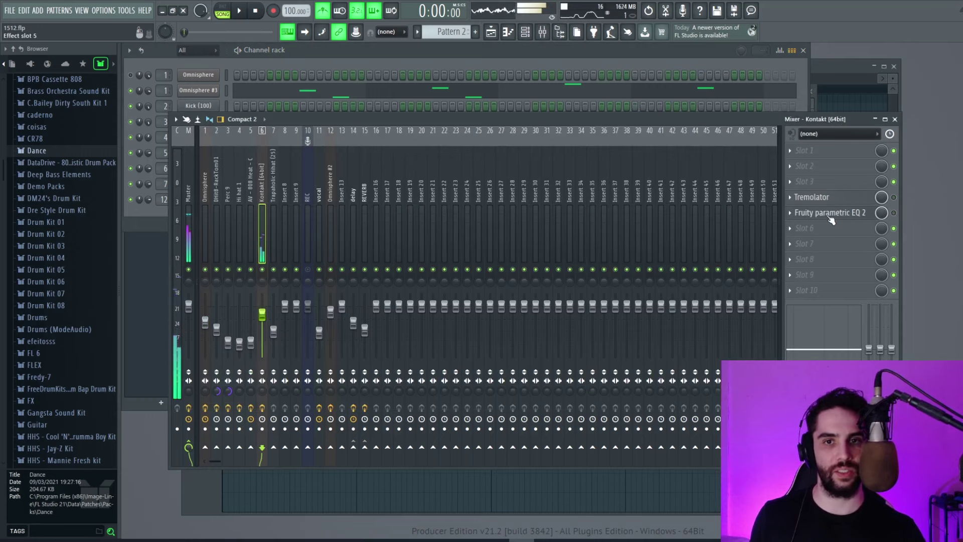
click(859, 215)
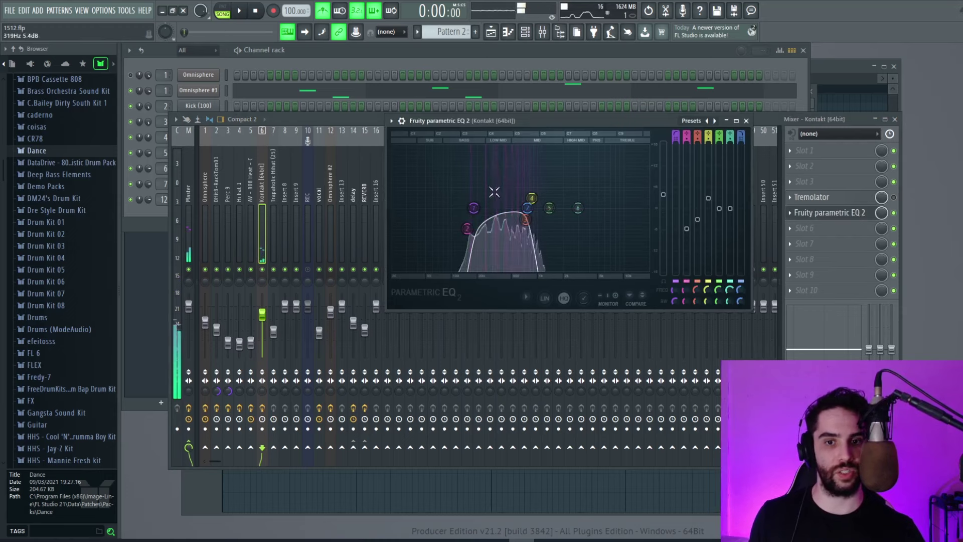
drag(474, 207, 399, 208)
drag(468, 228, 474, 208)
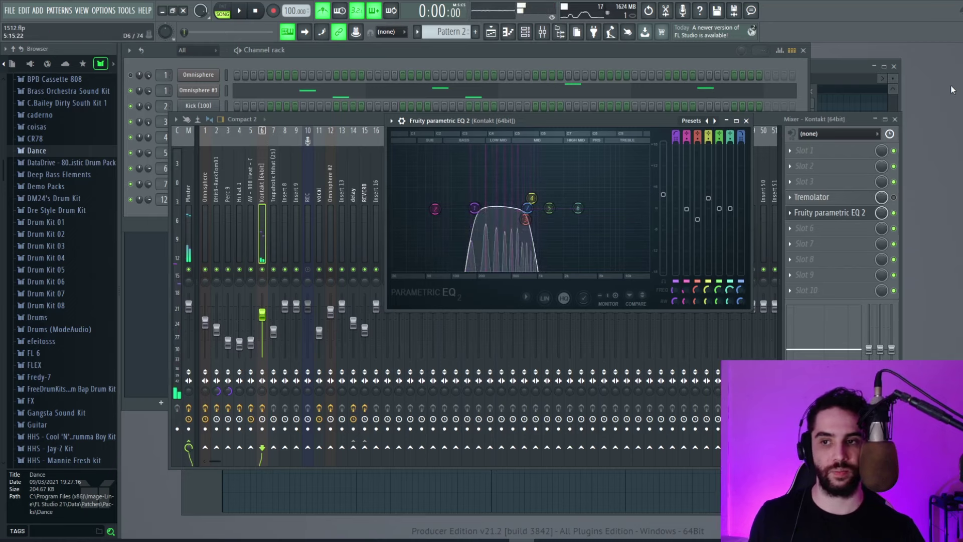
click(478, 64)
Open Pattern 1's Omnisphere #2 piano roll from the playlist and bring the lower chord notes into view
click(491, 33)
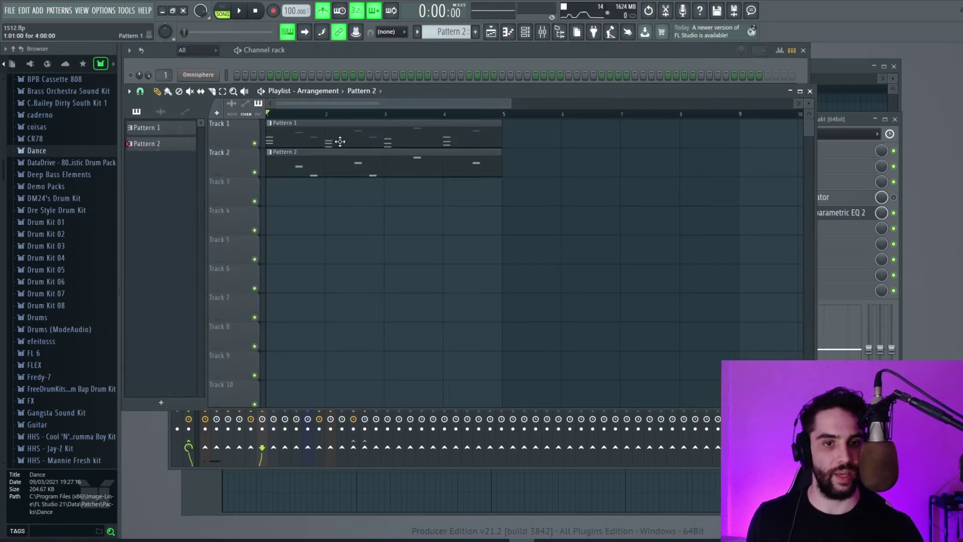
double_click(340, 142)
key(F6)
click(318, 205)
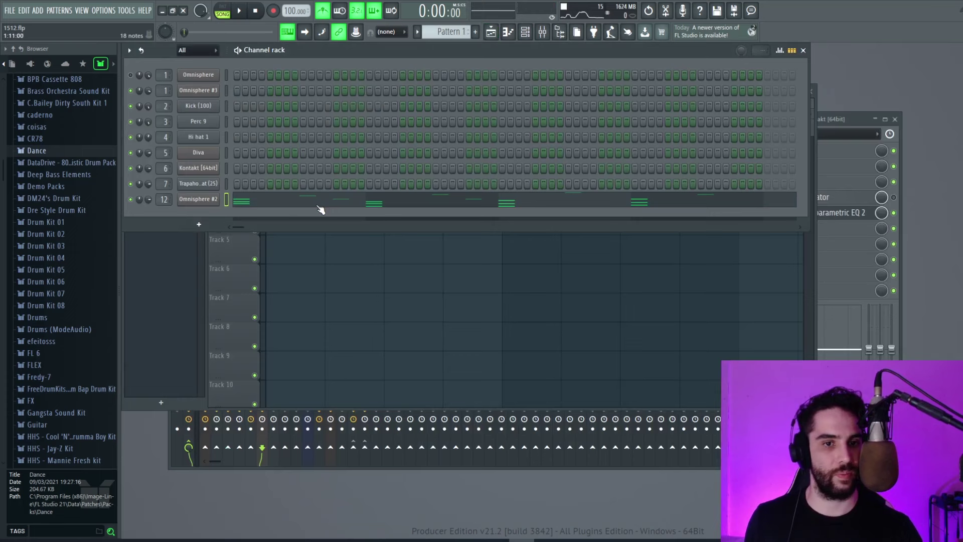
click(319, 205)
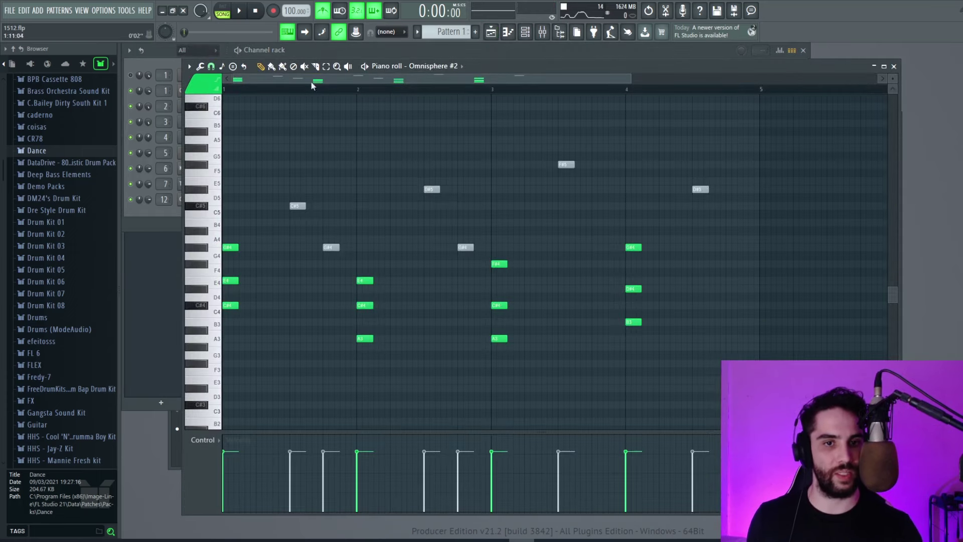
scroll(386, 221, down, 4)
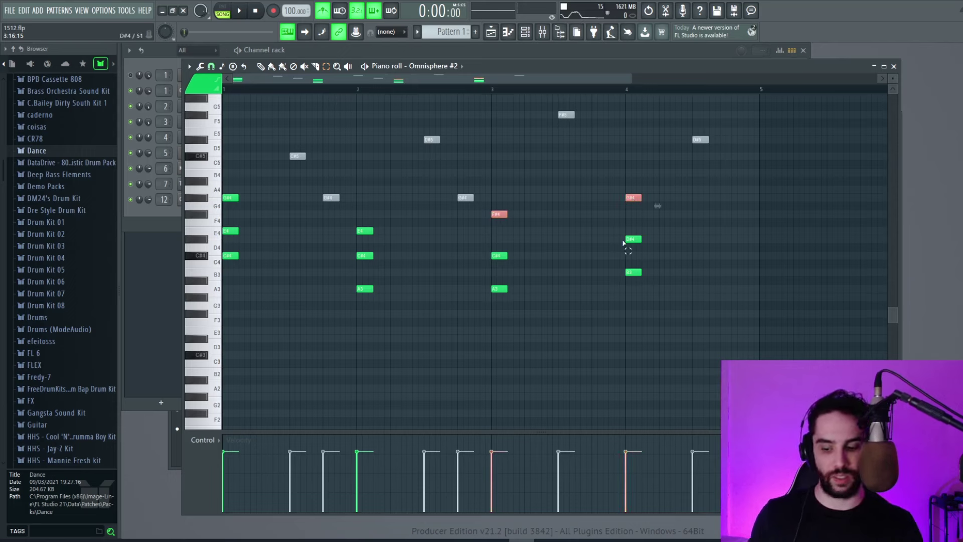
Try moving the top notes of the bar 3 and bar 4 chords below their other notes, and undo the move
key(ctrl+Down)
key(Up)
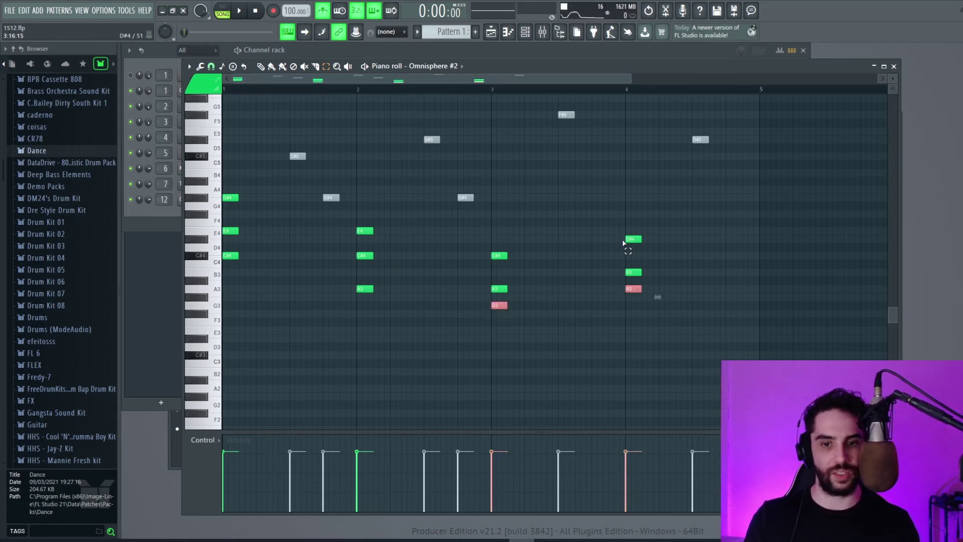
key(ctrl+alt+z)
key(ctrl+alt+z)
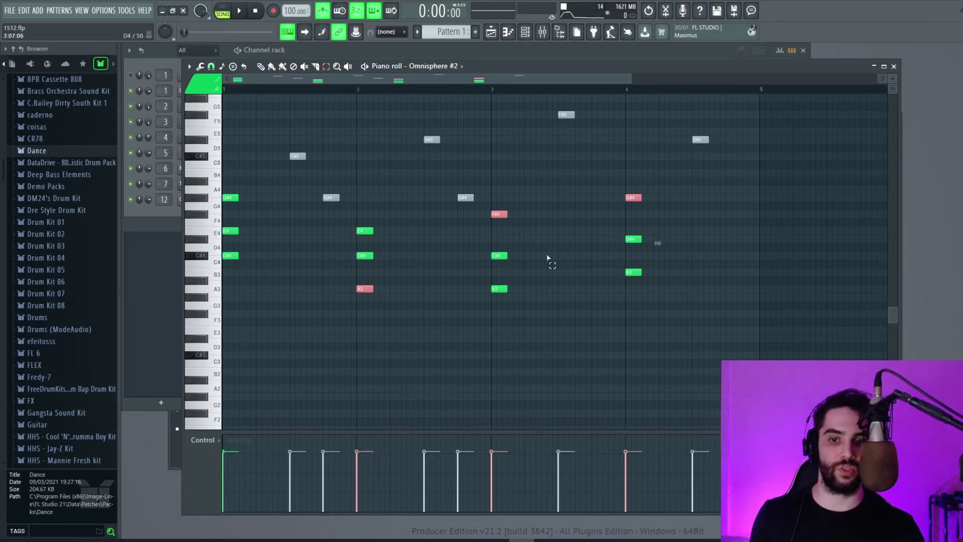
Select and copy the root note of each chord, C#4, A3, F#4 and G#4, keeping their original octaves
click(648, 188)
drag(655, 178, 496, 221)
key(ctrl+Down)
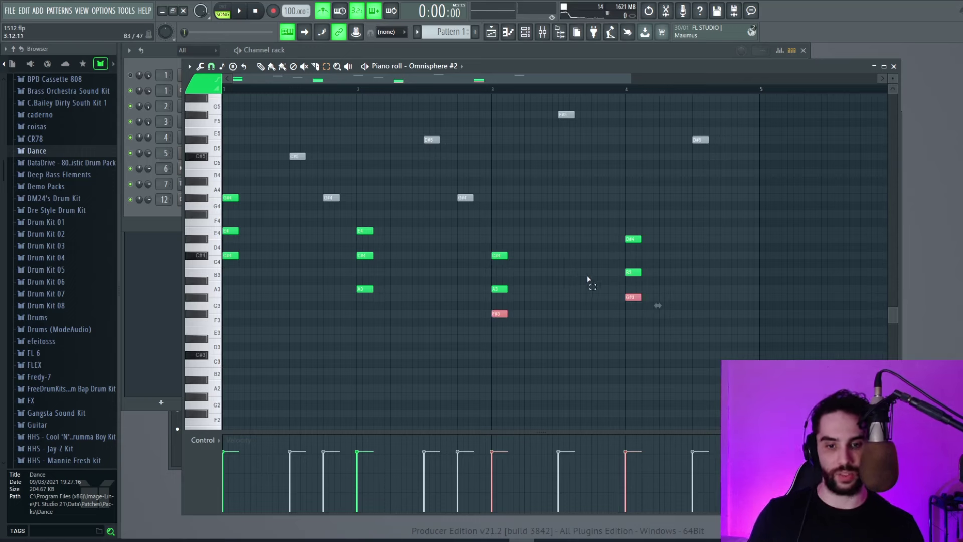
key(ctrl+Up)
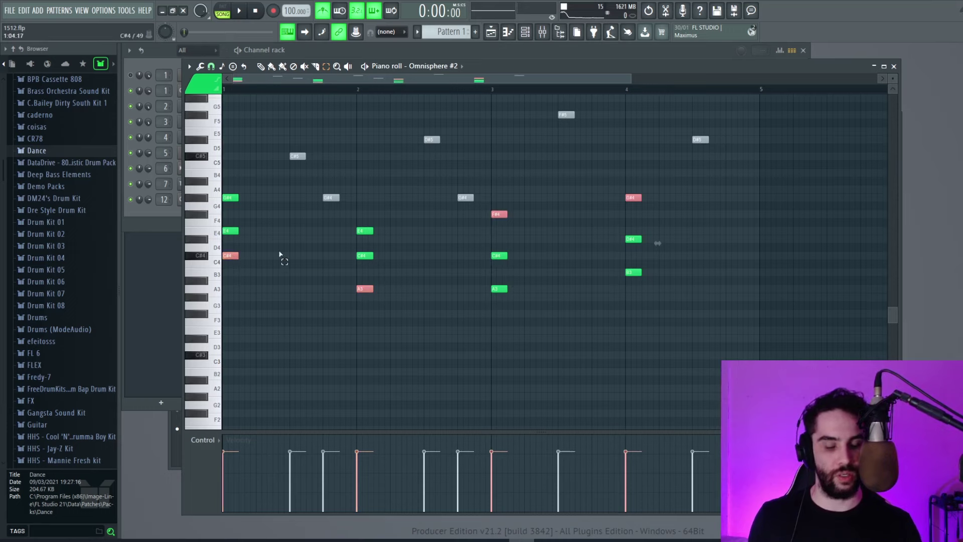
Create Pattern 3 and paste the four root notes into the Diva piano roll
key(F6)
click(476, 33)
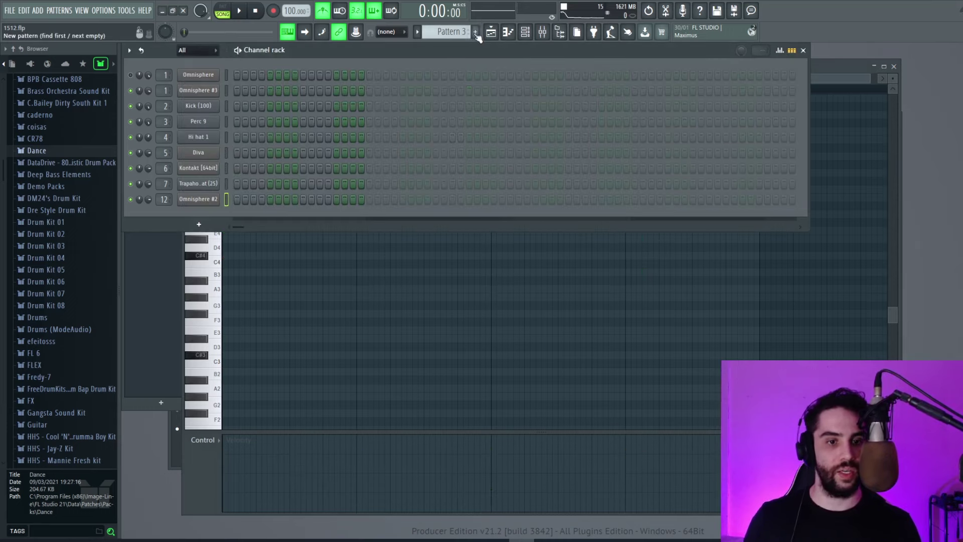
right_click(218, 152)
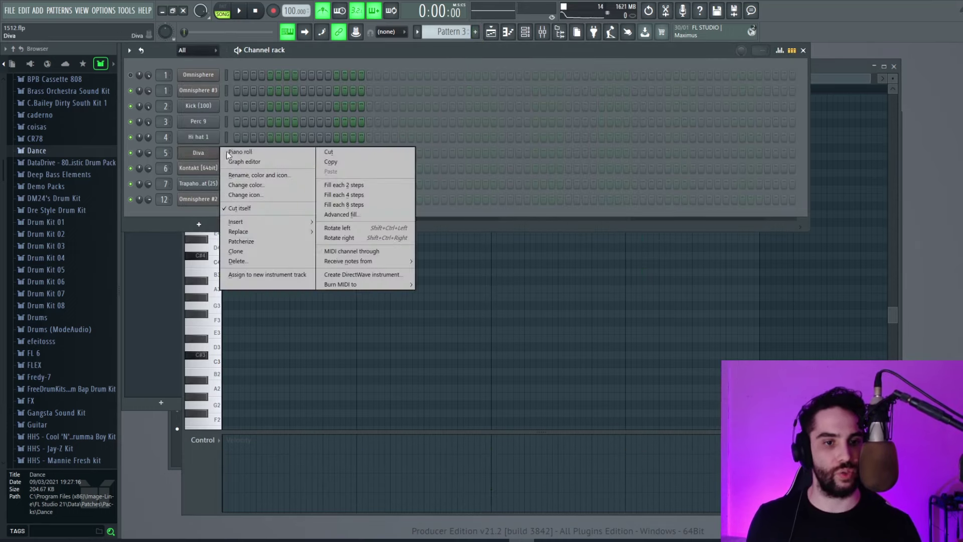
click(240, 152)
key(ctrl+v)
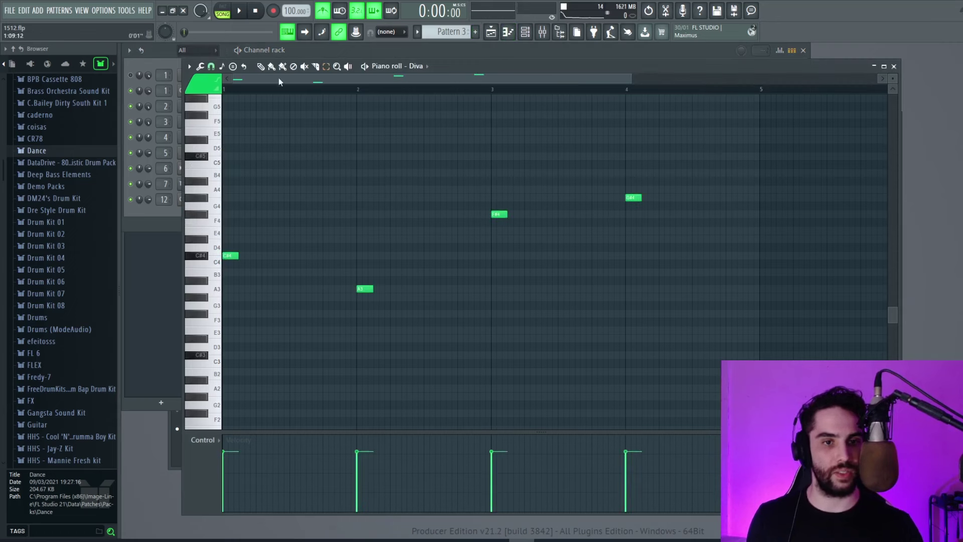
Stretch the four Diva root notes across their bars and lower the bar 3 and bar 4 notes by an octave
drag(232, 255, 448, 292)
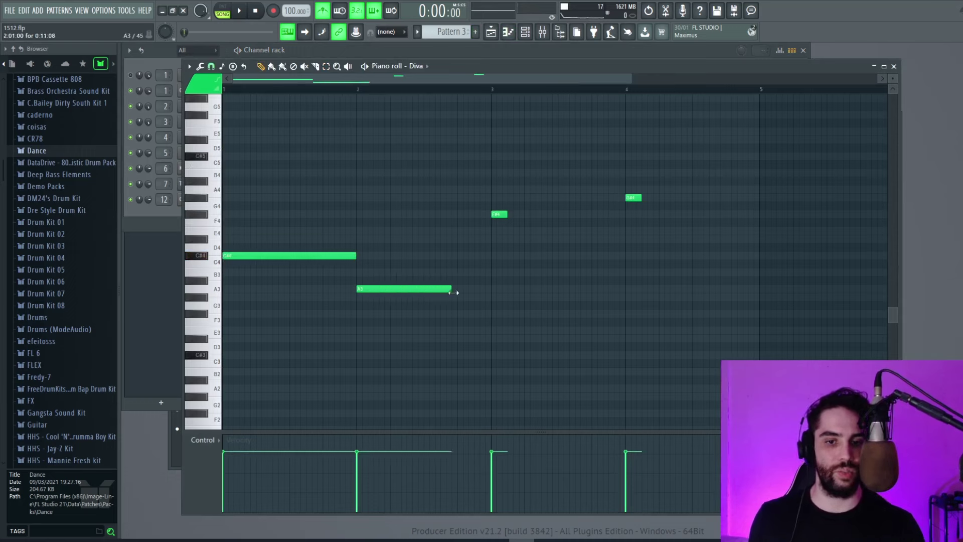
drag(507, 214, 619, 220)
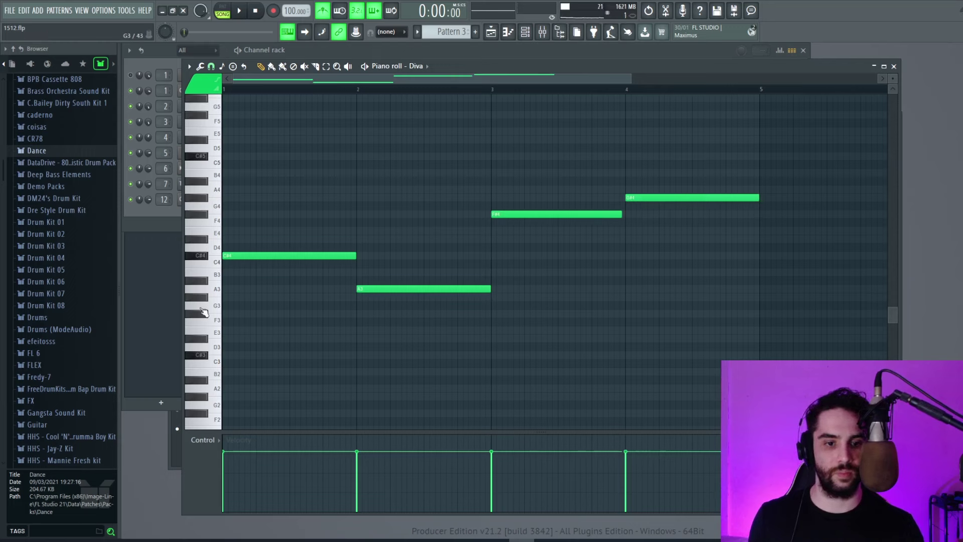
drag(575, 170, 650, 218)
key(ctrl+Down)
click(474, 232)
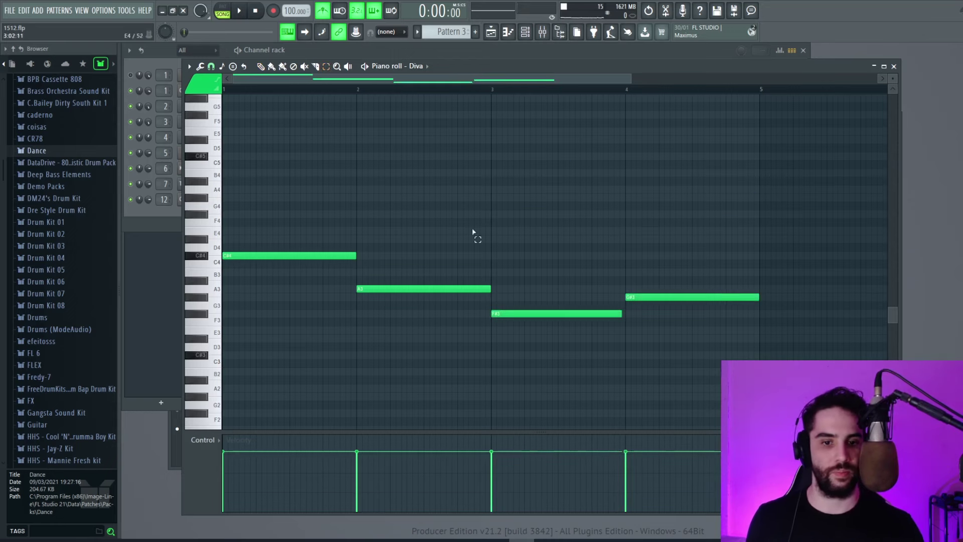
Quantize the Diva notes' start and end times with the Default template and apply quick legato
click(200, 67)
click(220, 144)
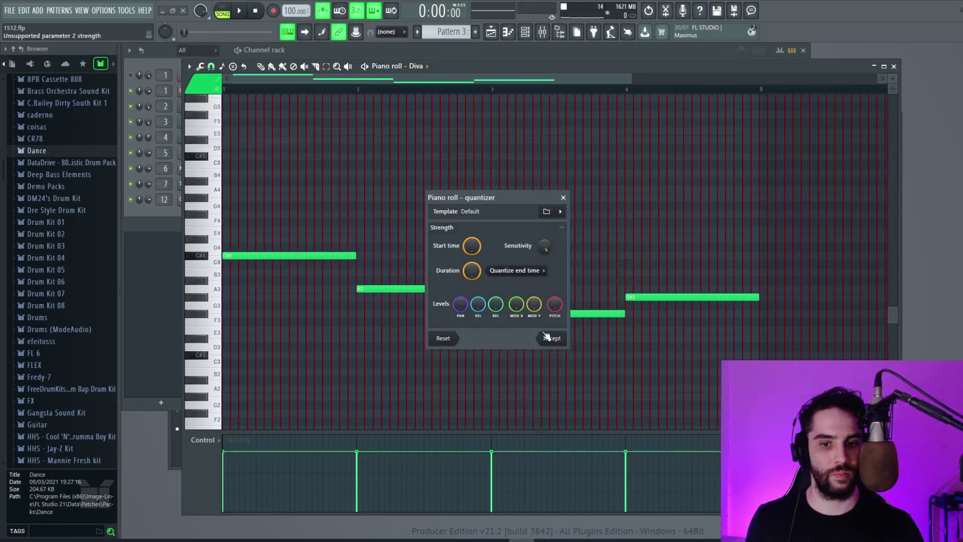
click(551, 339)
click(201, 66)
key(Escape)
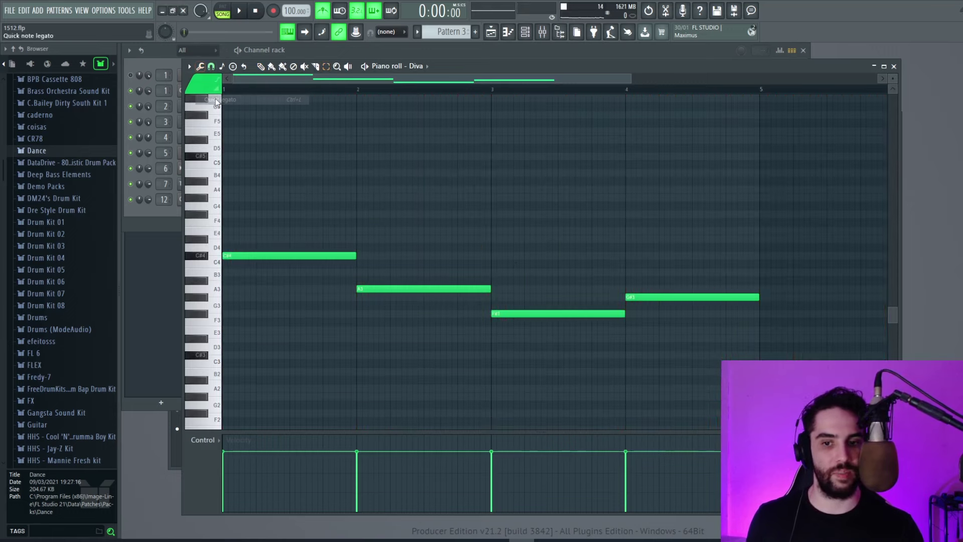
Place a Pattern 3 clip at bar 1 of Track 3 in the playlist and briefly play the song
click(496, 39)
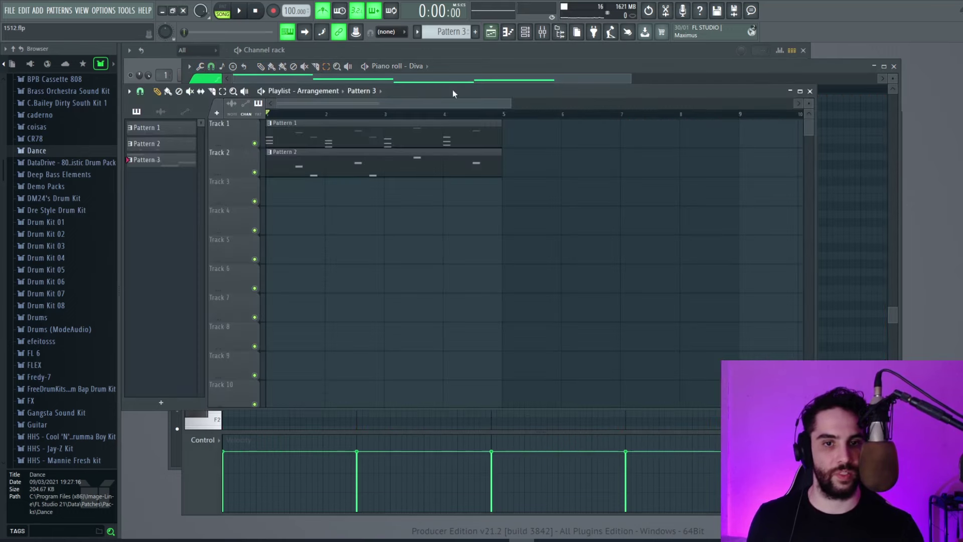
click(334, 197)
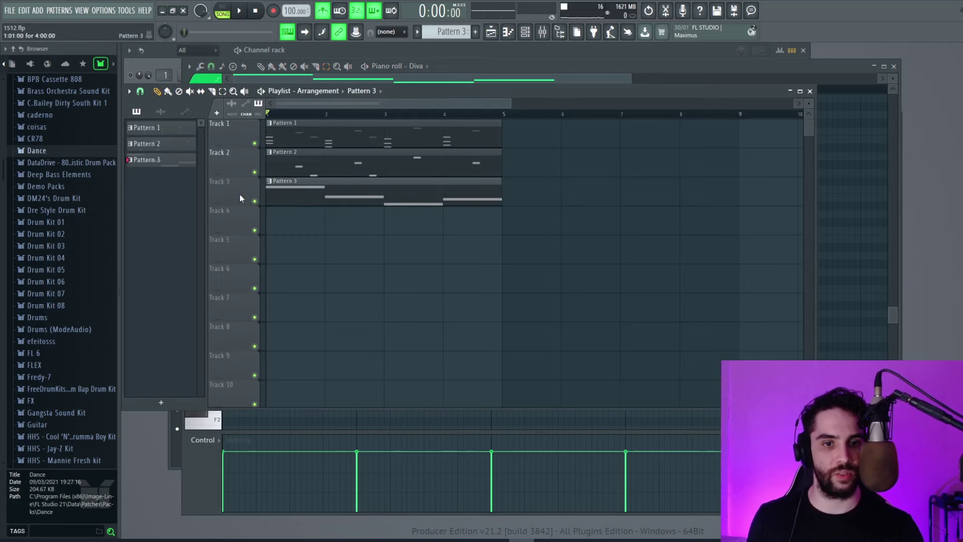
key(F6)
key(space)
key(space)
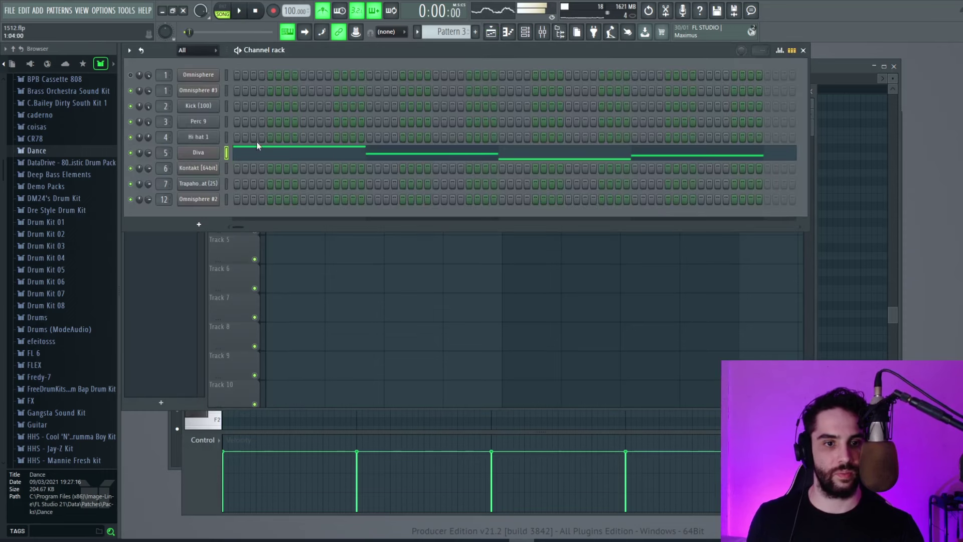
Create Pattern 4, open the Kontakt instrument and check the Fruity parametric EQ 2 on its mixer track
click(476, 34)
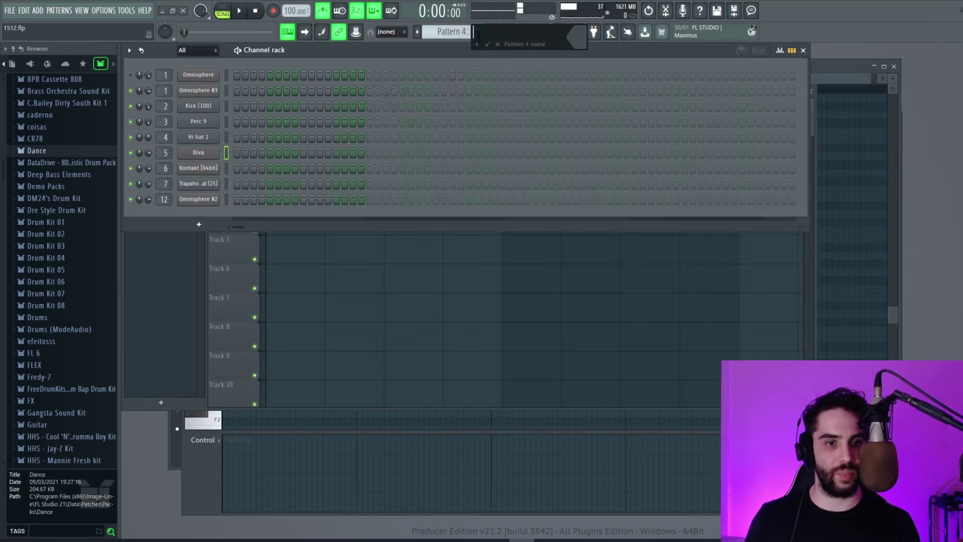
click(212, 173)
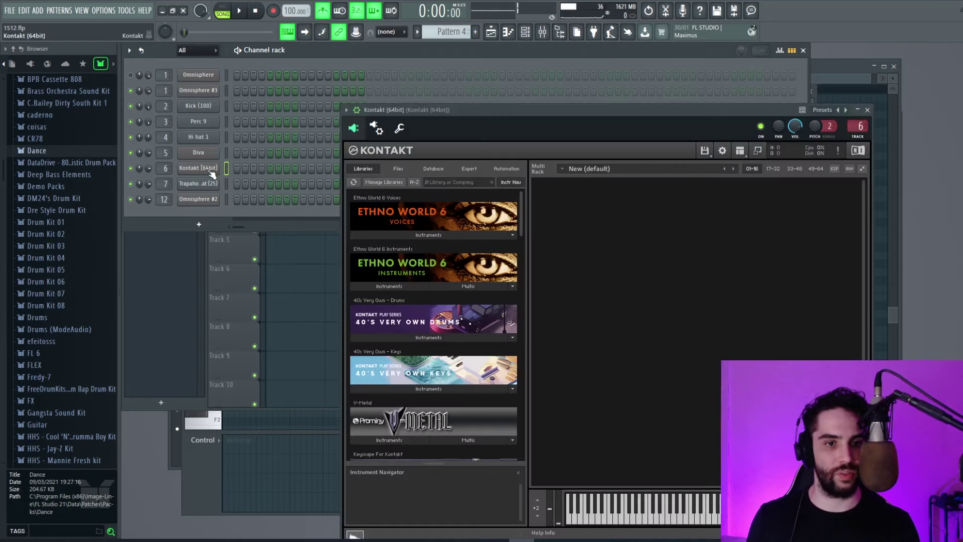
click(558, 116)
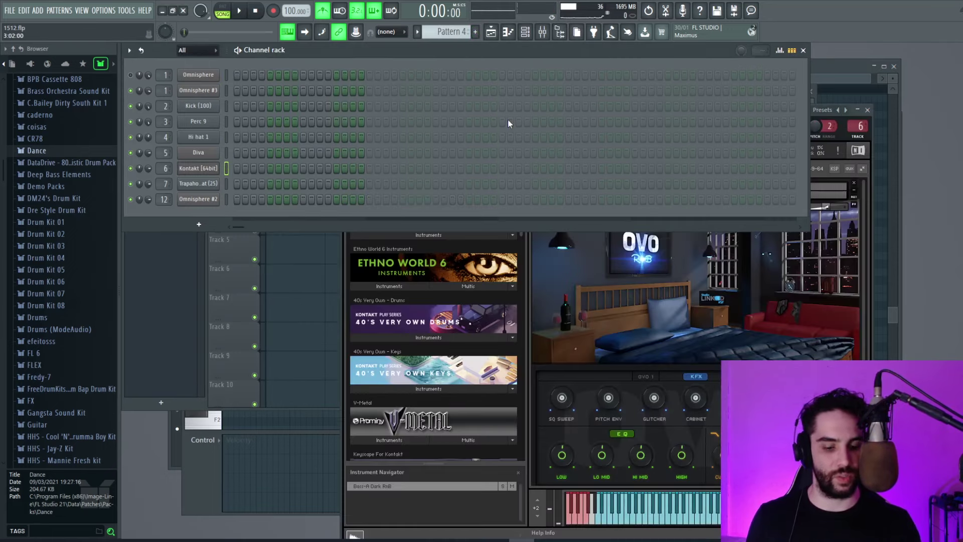
click(539, 40)
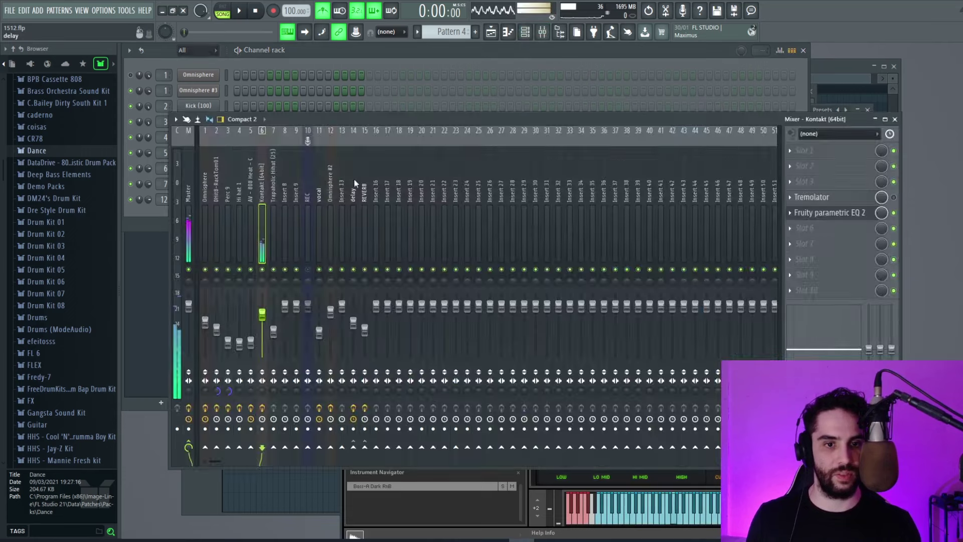
click(818, 213)
key(F6)
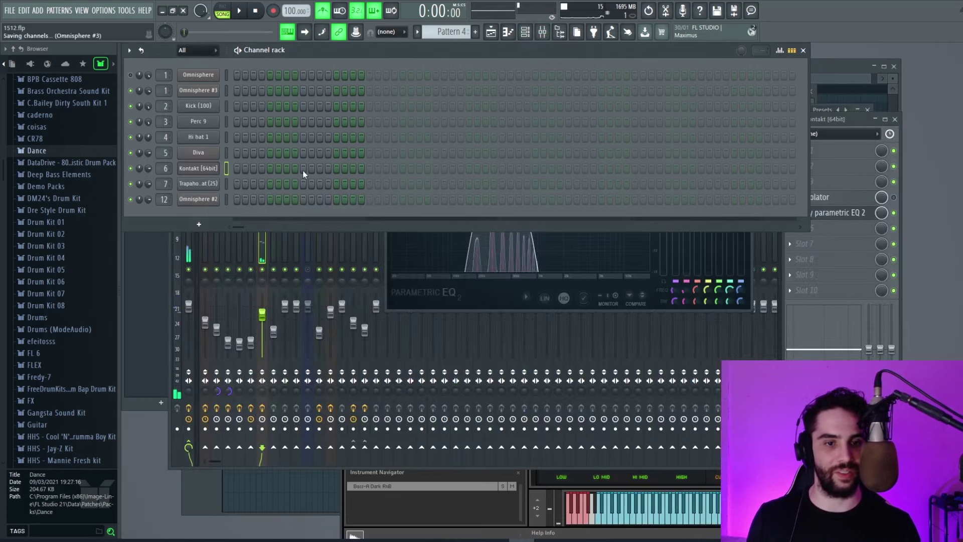
Paste the four root notes C#4, A3, F#3 and G#3 into Kontakt's piano roll in Pattern 4 and play the pattern
click(316, 168)
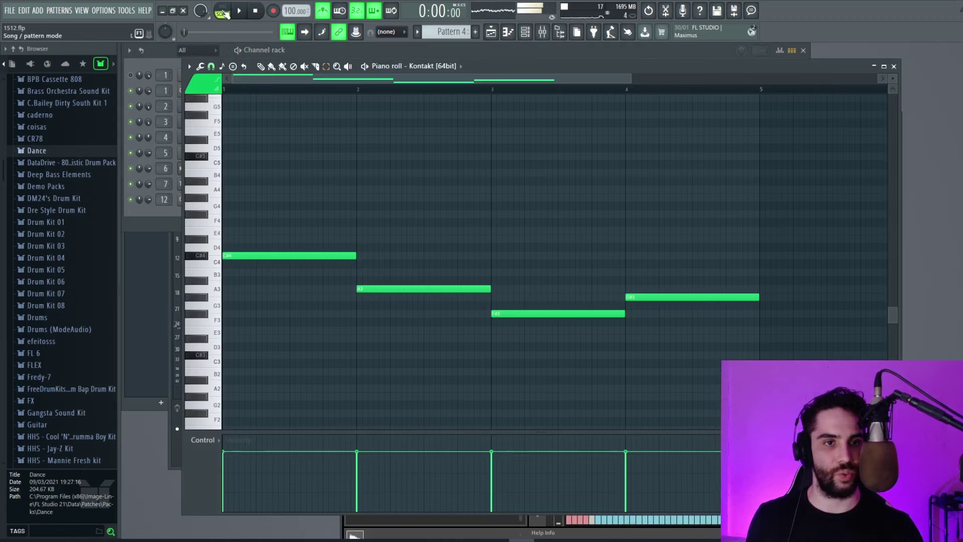
key(space)
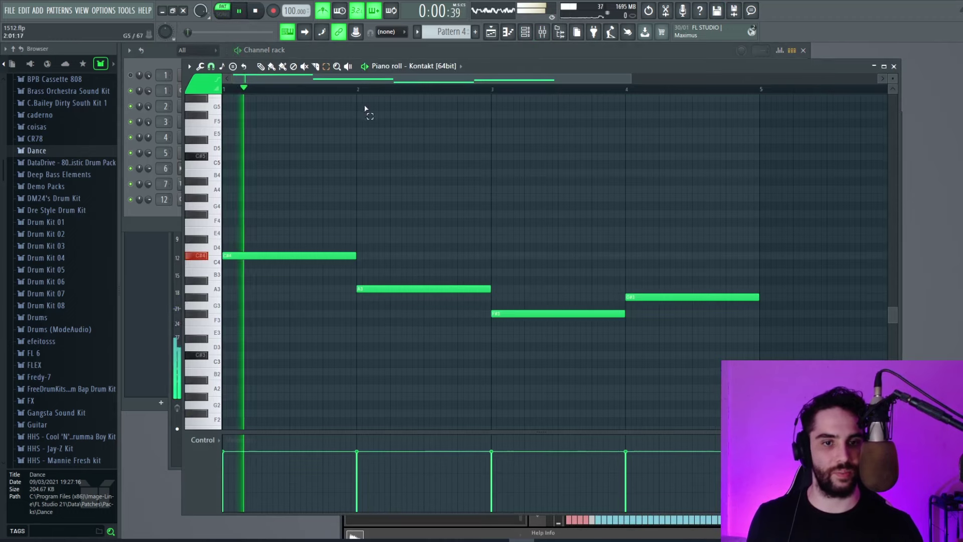
Move the Pattern 3 clip on Track 3 of the playlist to bar 5 and stop playback
click(491, 31)
drag(437, 189, 652, 162)
click(652, 73)
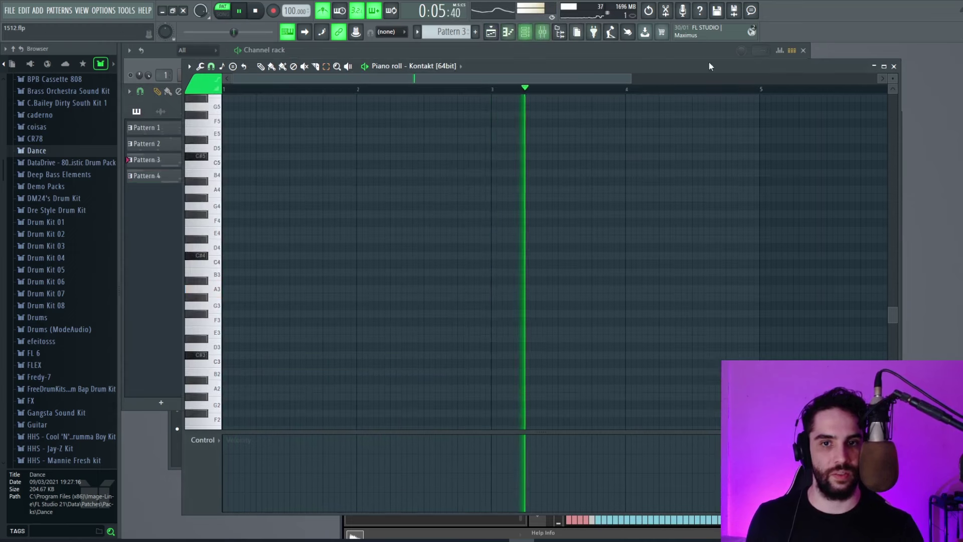
key(space)
Play Pattern 4 and Pattern 3 in turn to compare the Kontakt and Diva basslines
key(F6)
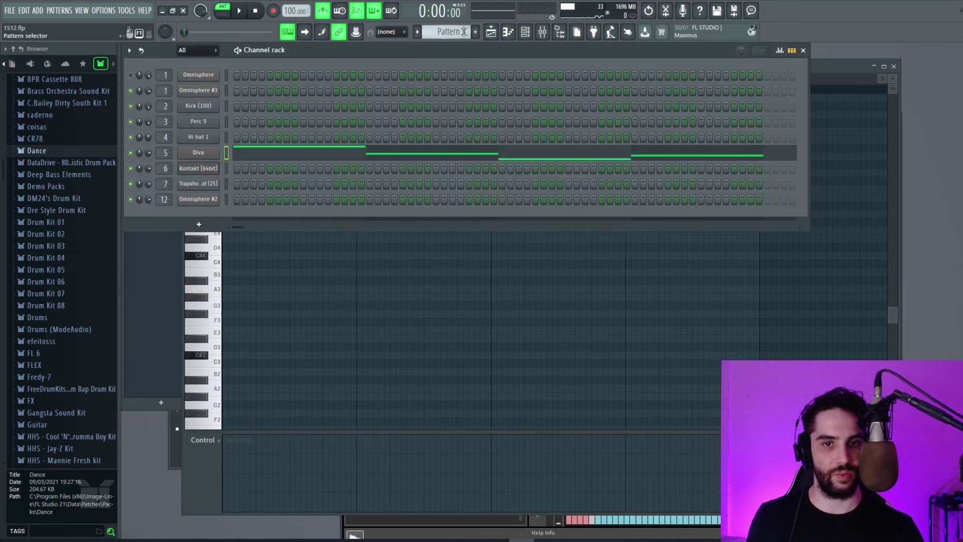
scroll(448, 31, down, 1)
key(space)
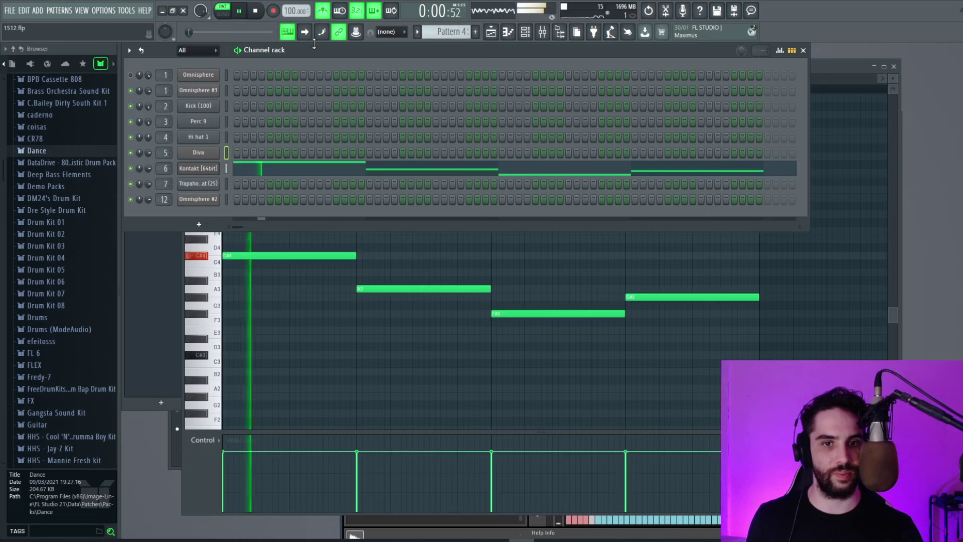
key(space)
scroll(454, 30, up, 1)
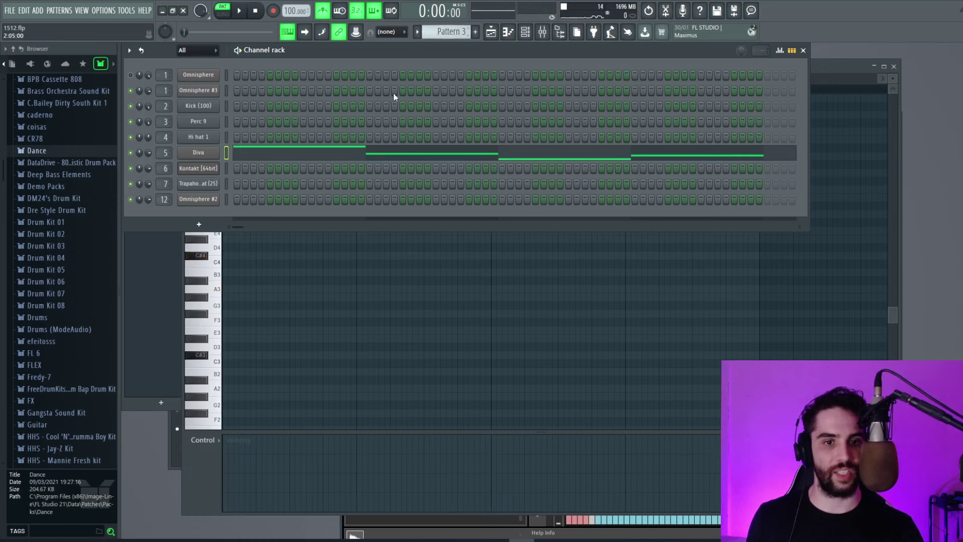
key(space)
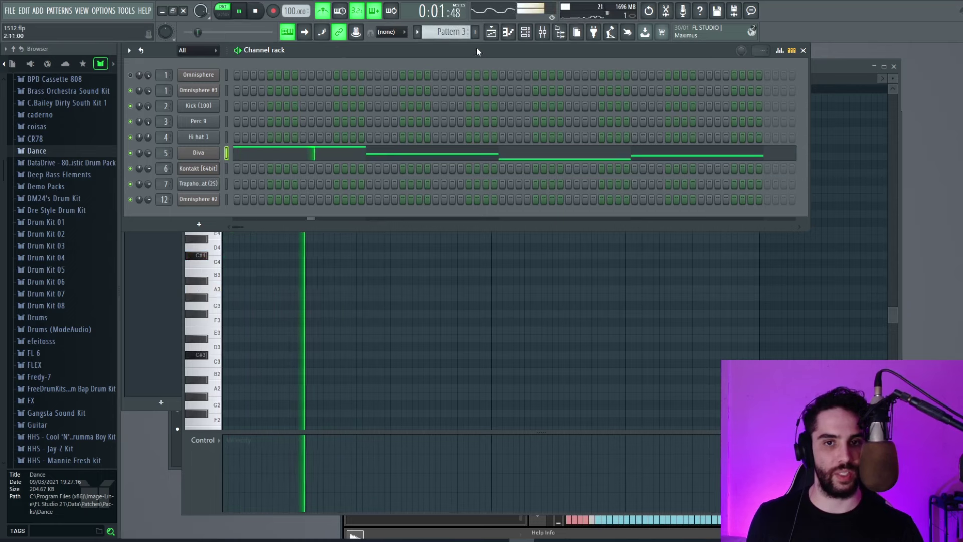
key(space)
Place Pattern 4 at bar 5 of Track 4, beneath Pattern 3, and play both bass layers from bar 5
key(F5)
click(179, 178)
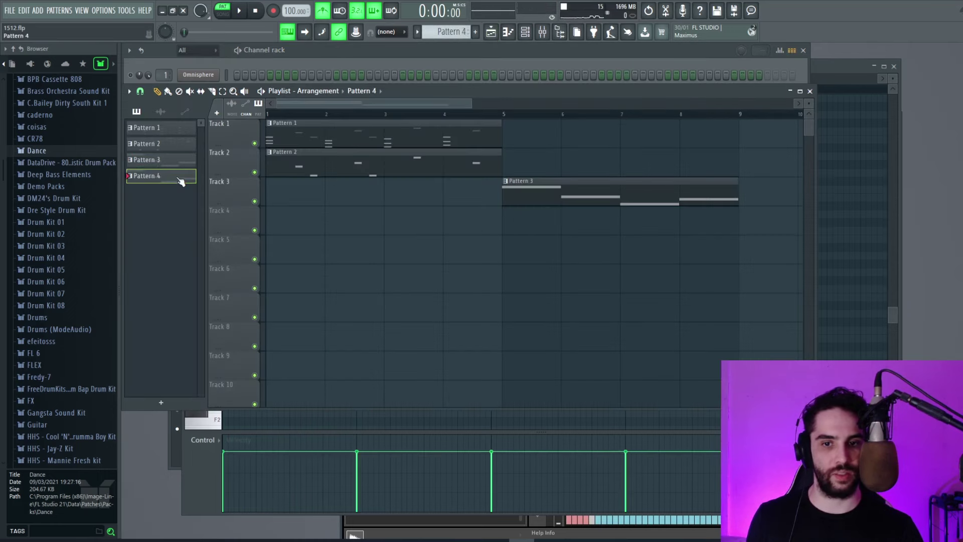
click(511, 223)
click(507, 115)
key(space)
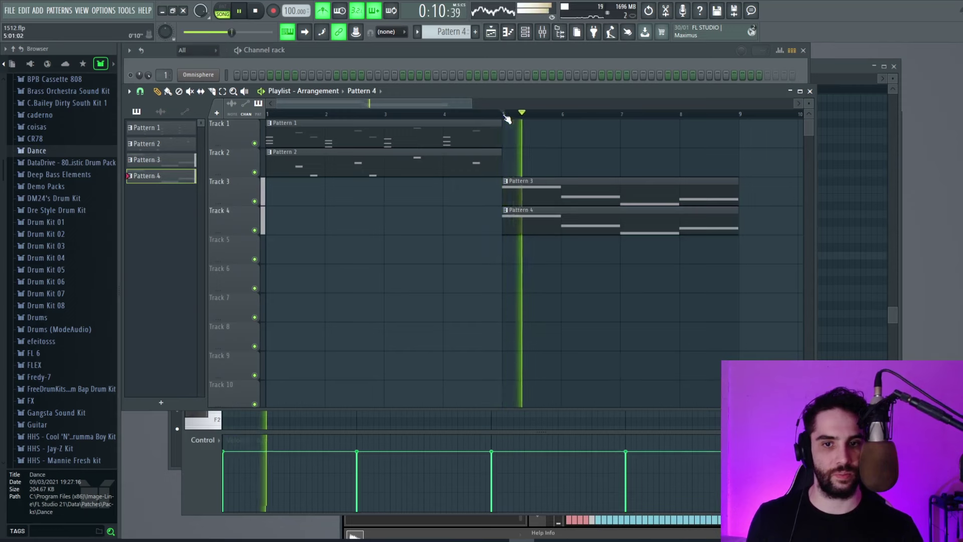
scroll(452, 111, down, 2)
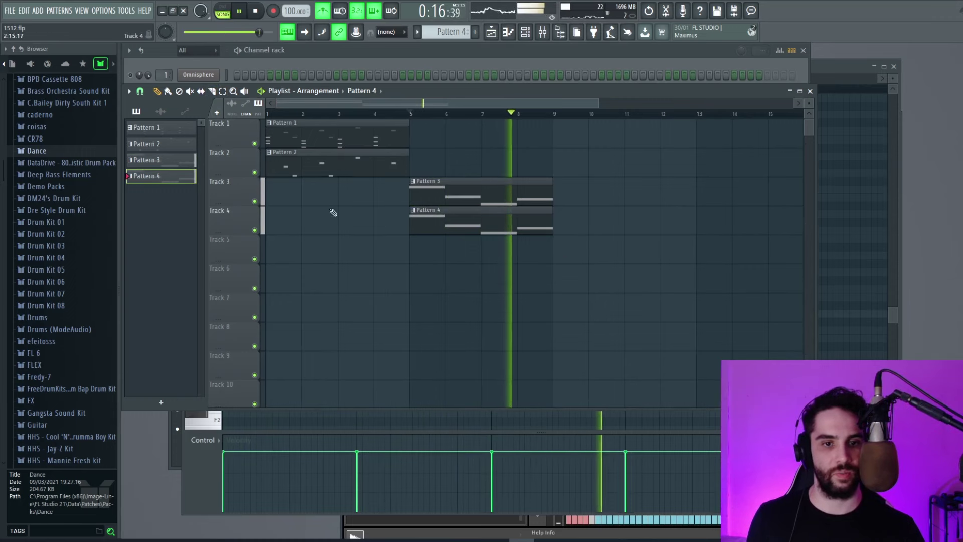
Mute Track 3 and Track 4 alternately to audition each bass layer alone, leaving both tracks unmuted
click(259, 203)
key(space)
key(space)
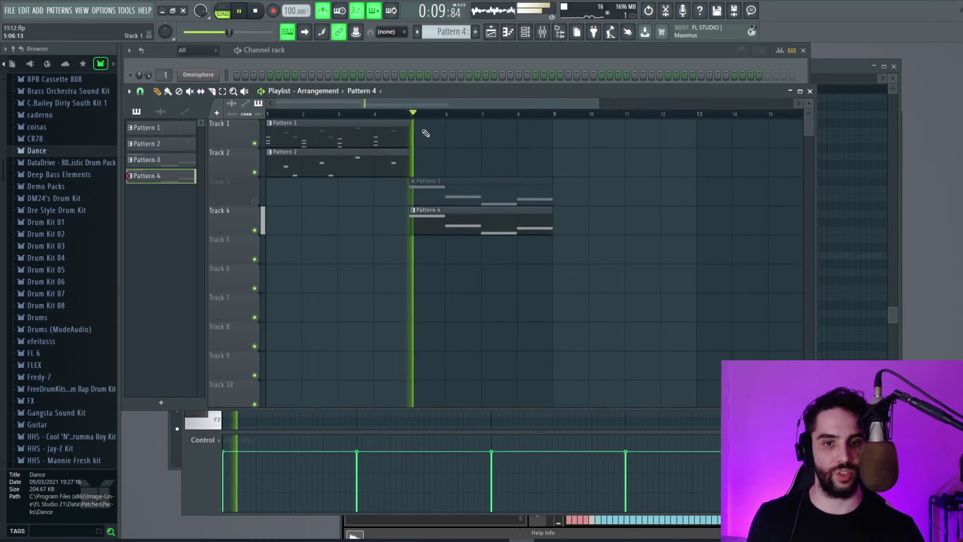
key(space)
click(254, 201)
click(255, 230)
key(space)
key(space)
click(254, 230)
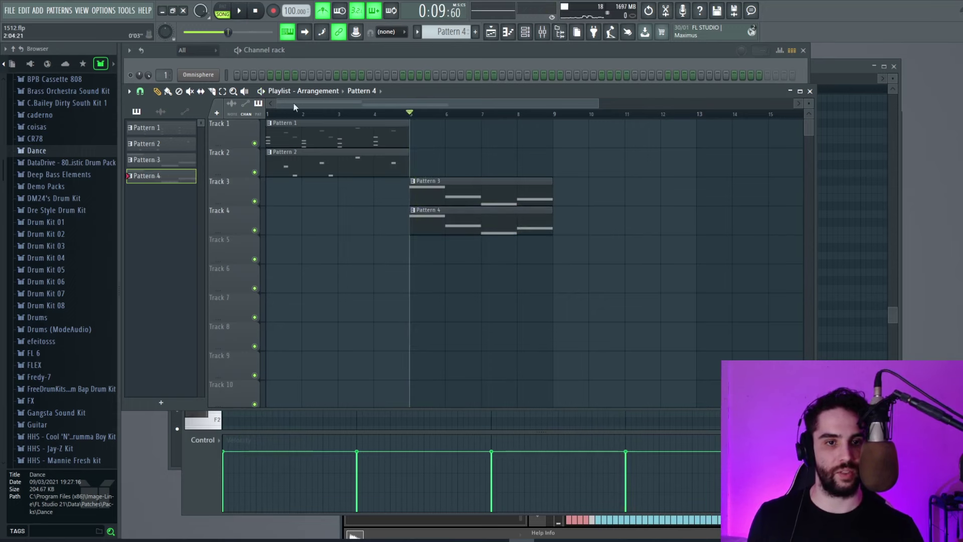
Move the Pattern 3 and Pattern 4 clips together to bar 1 and play the arrangement while checking the mixer levels
drag(504, 242, 318, 189)
key(space)
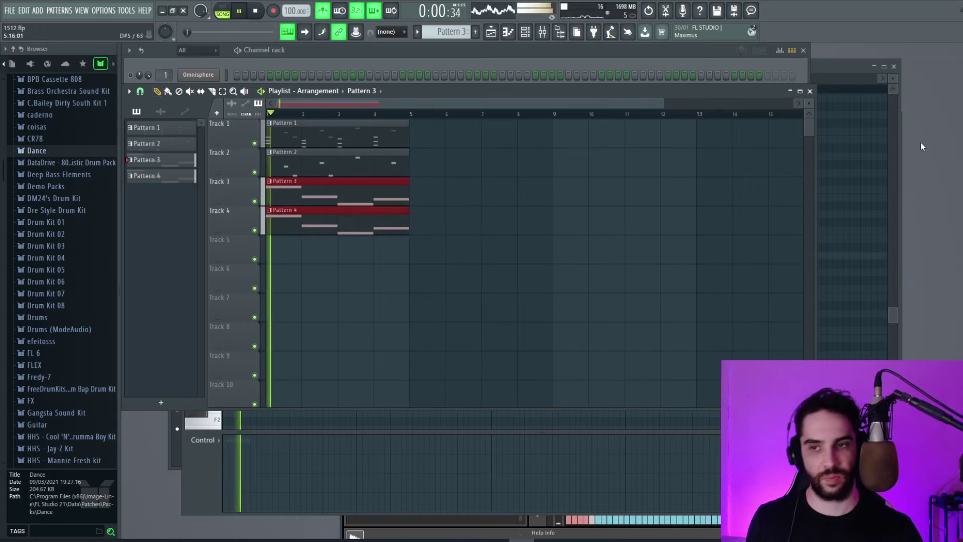
key(F6)
key(F9)
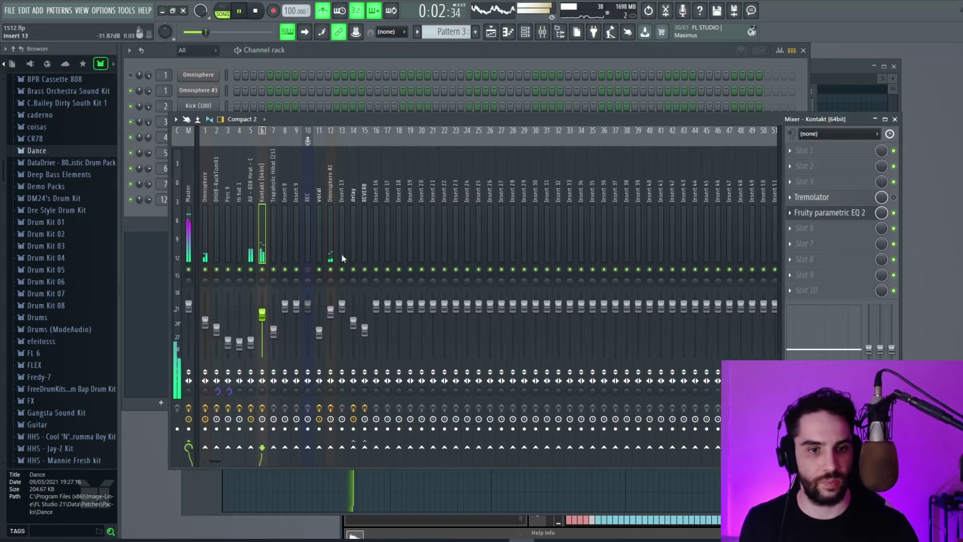
key(F6)
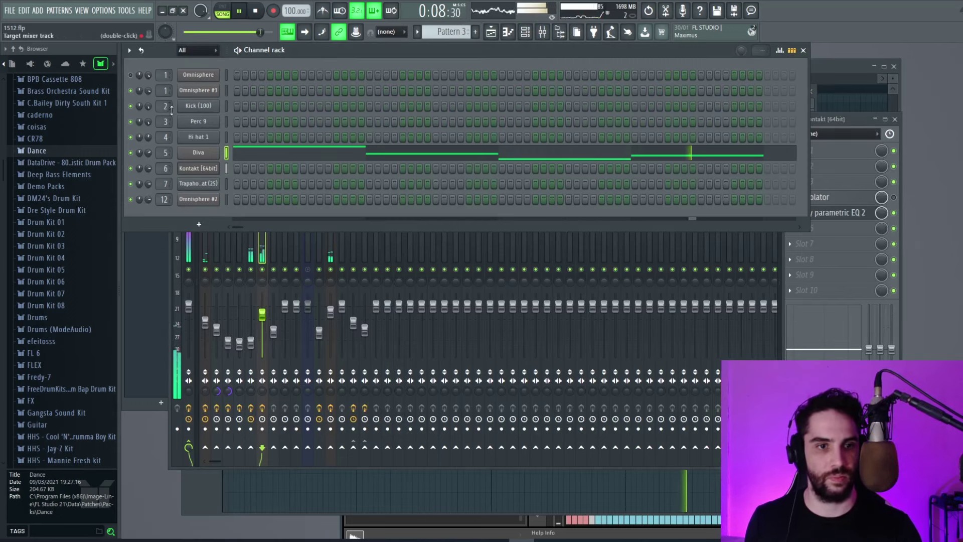
key(space)
Reposition the playlist window and play the four-pattern arrangement from the start
key(F5)
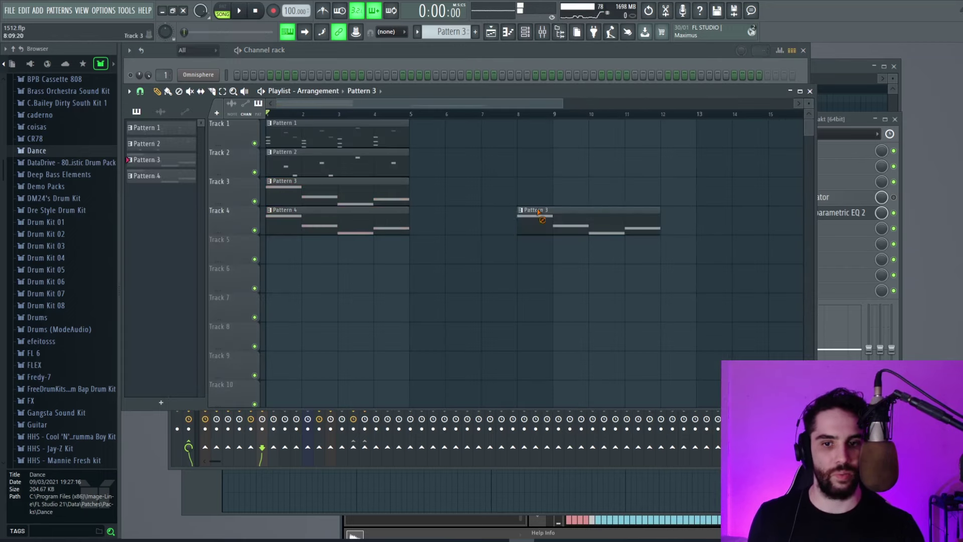
drag(610, 85, 717, 93)
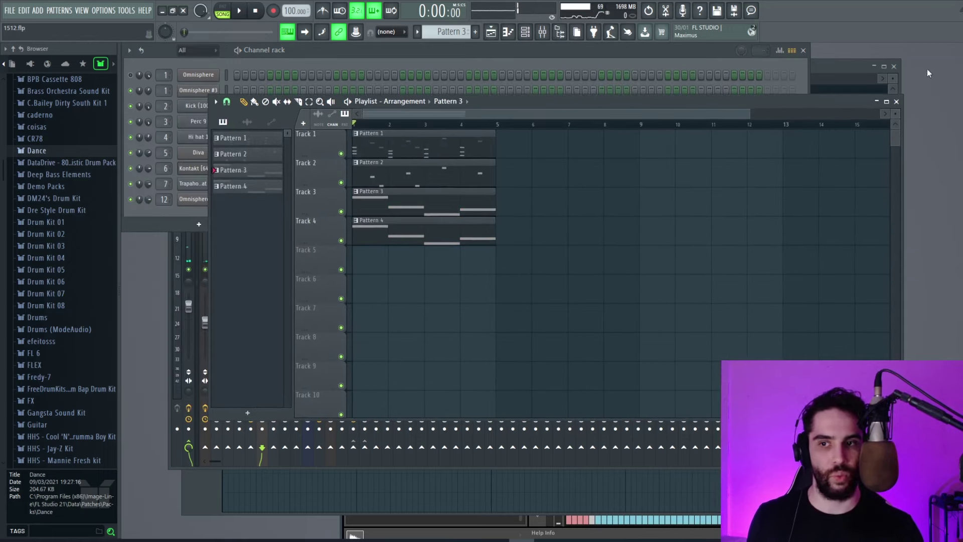
key(F6)
click(10, 11)
key(Escape)
key(F5)
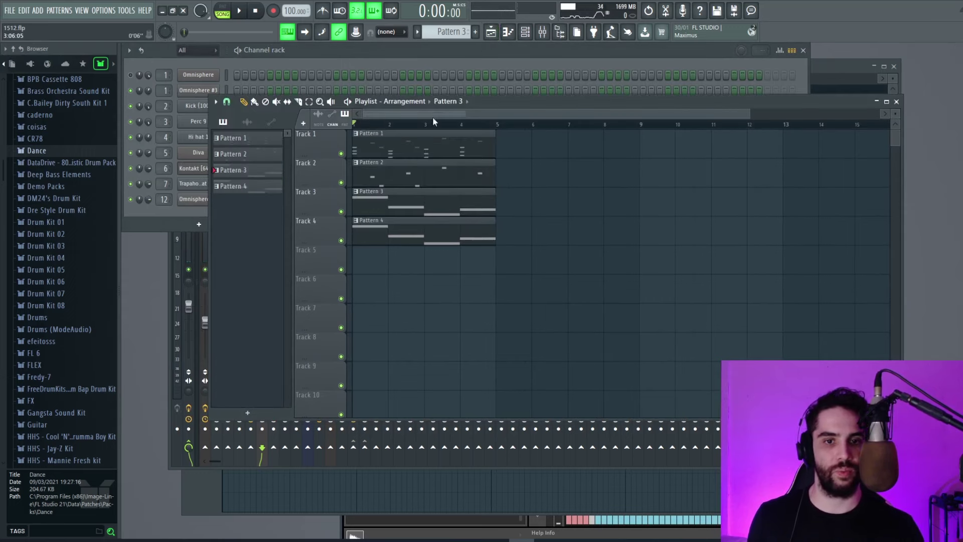
key(space)
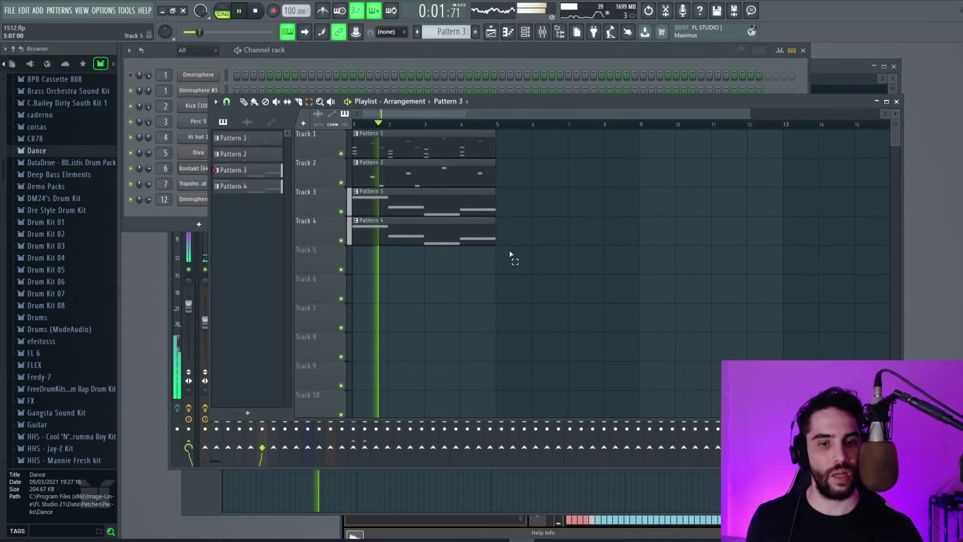
key(space)
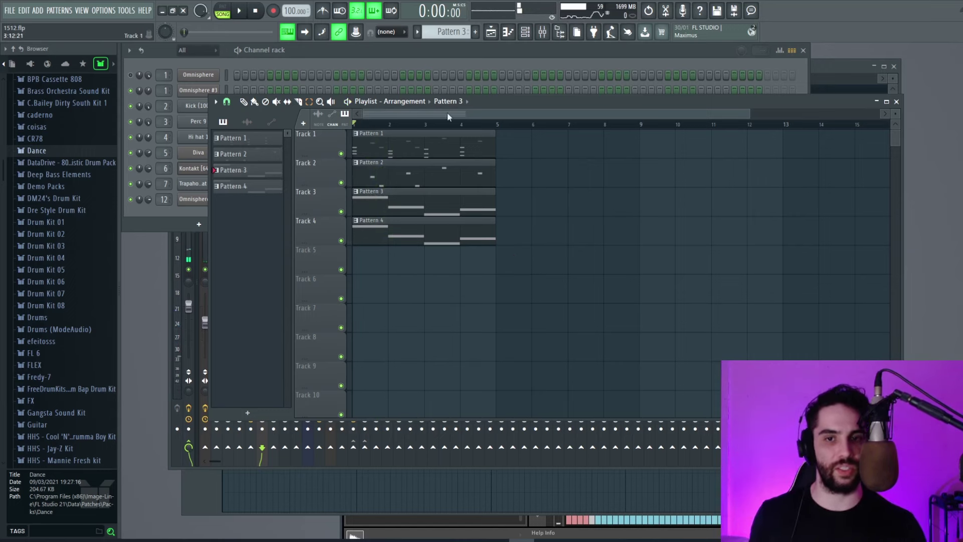
key(space)
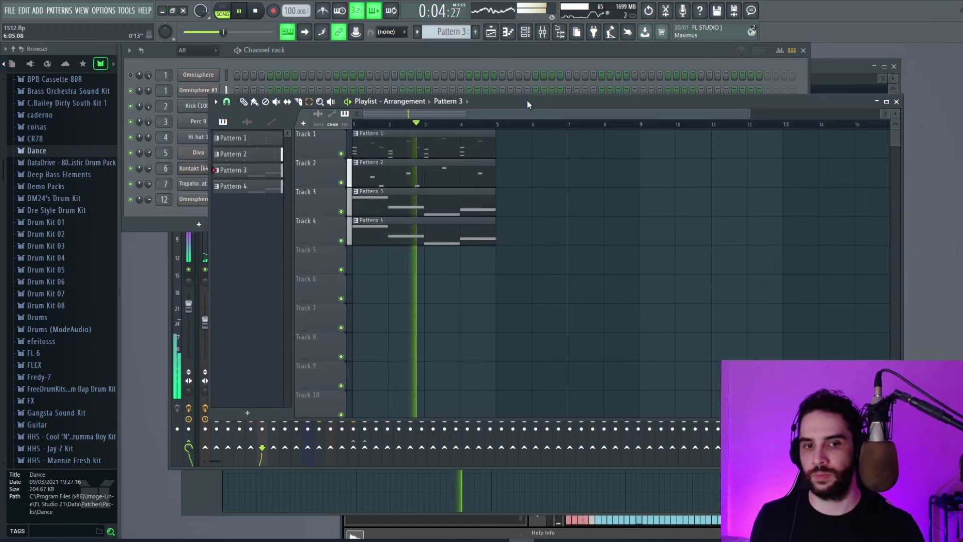
key(space)
Reset the REC mixer track's audio input to (none) and reassign it to the mono input In 1
click(542, 33)
click(320, 198)
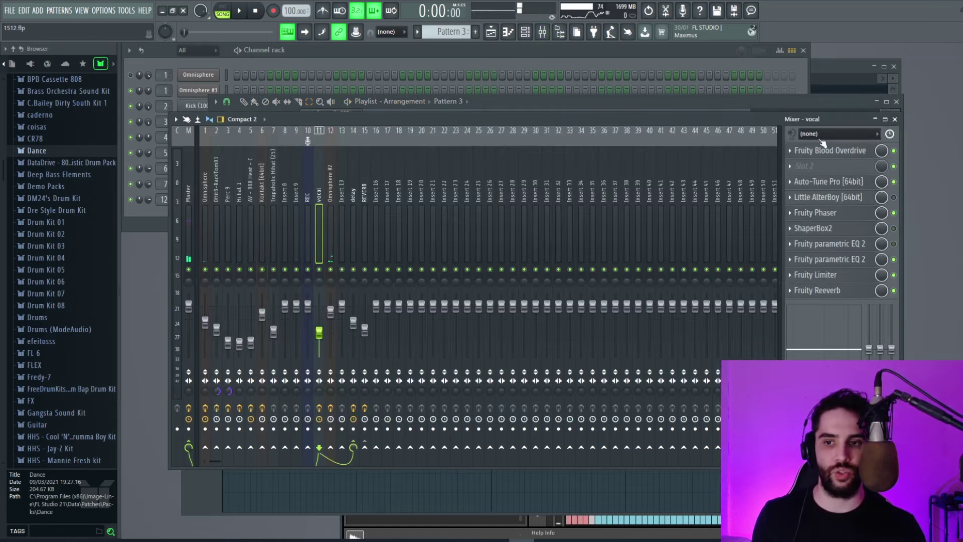
click(818, 134)
click(308, 193)
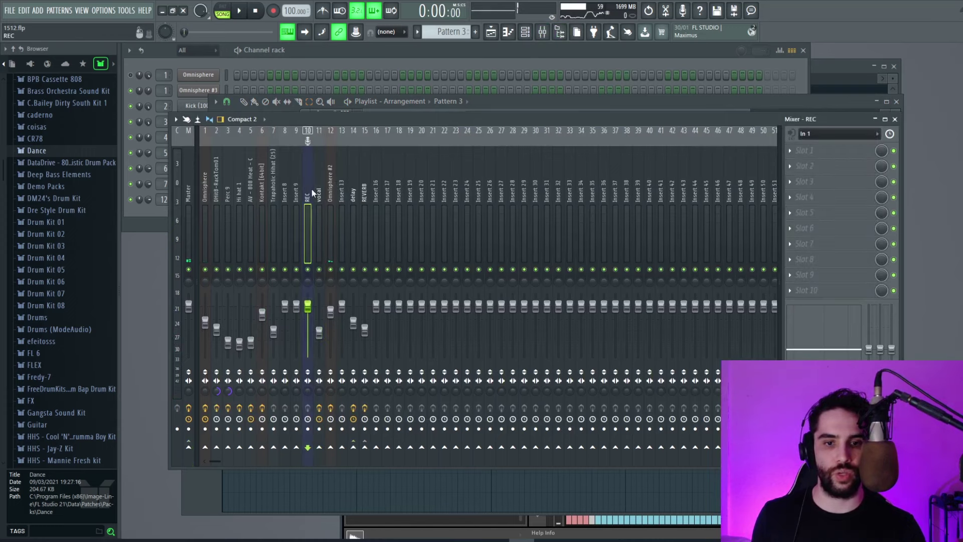
click(832, 134)
click(809, 195)
click(823, 134)
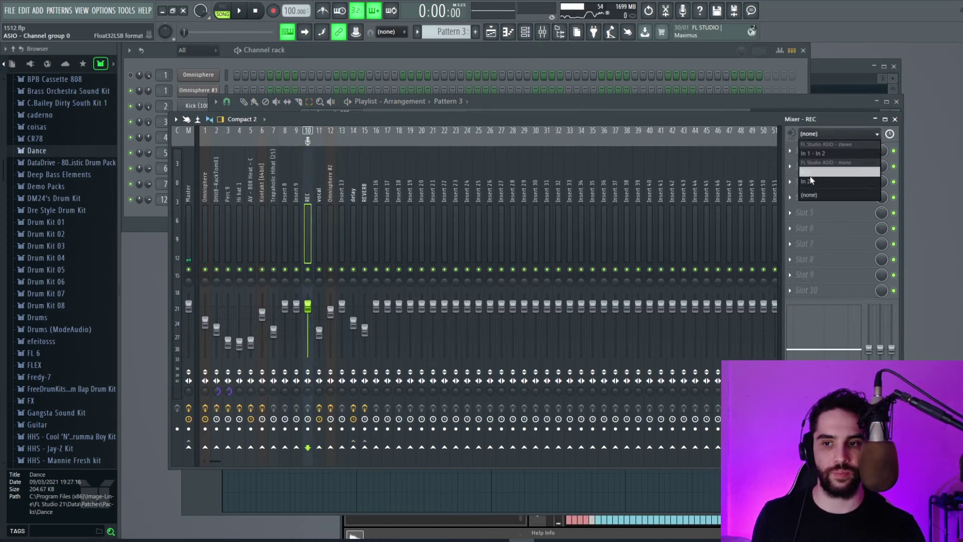
click(814, 175)
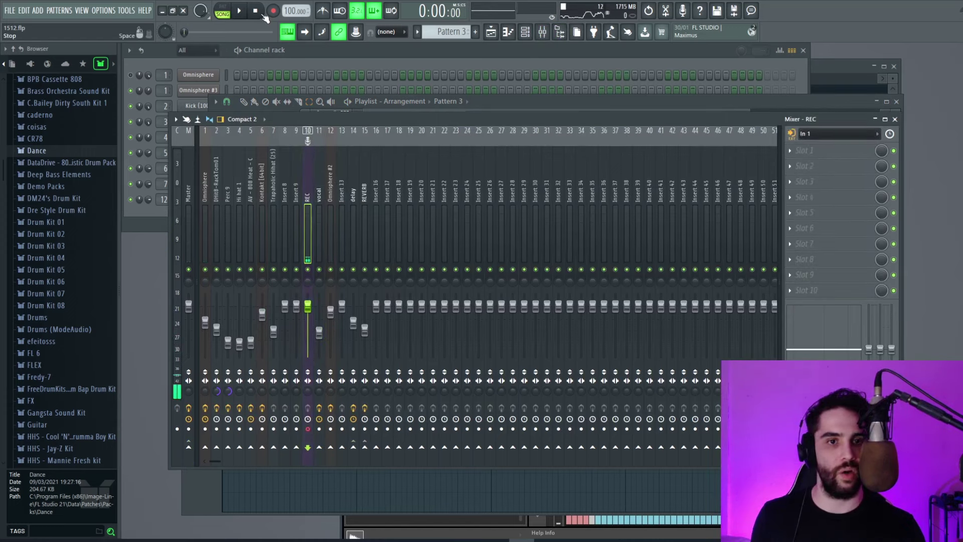
Start one-click audio recording into the playlist as an audio clip
click(684, 11)
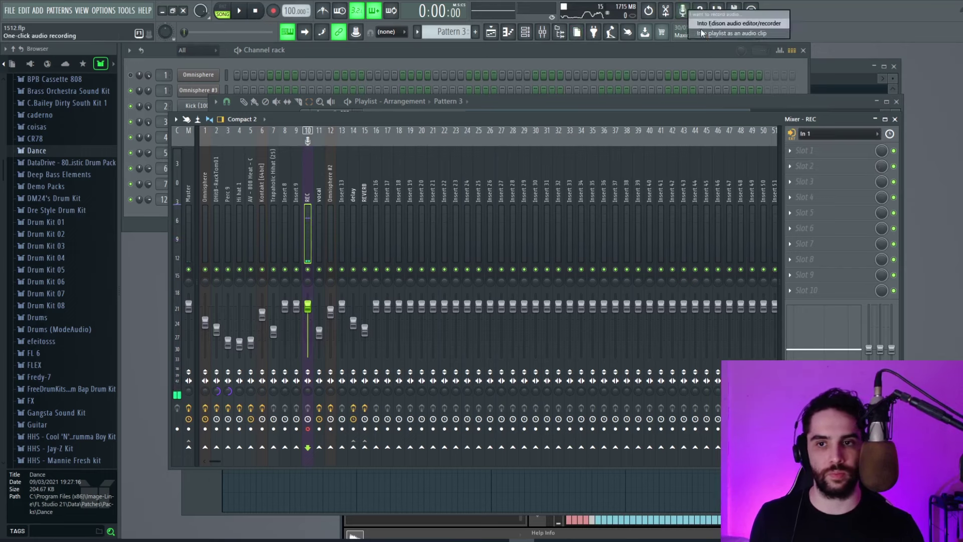
click(702, 33)
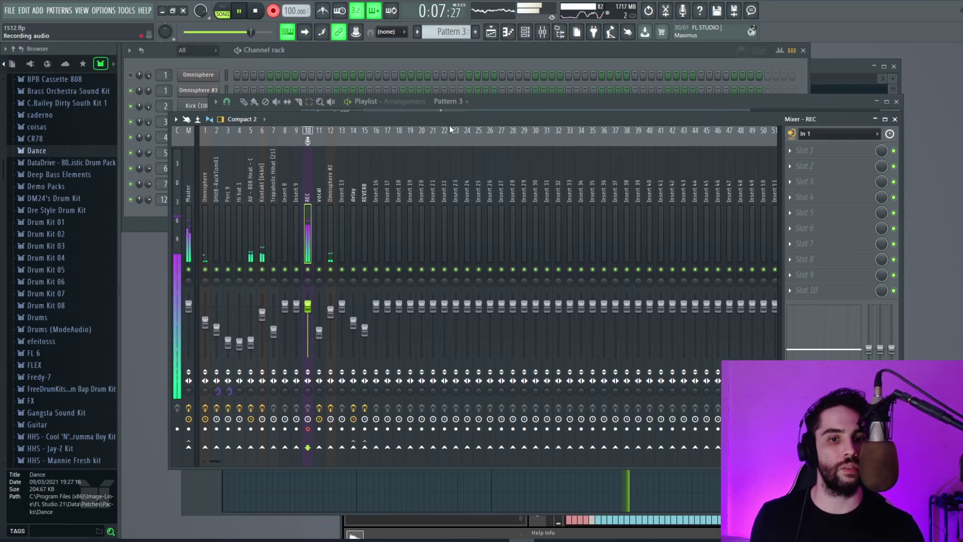
Stop the recording and route the newly recorded audio clip's channel to the vocal track, mixer track 11
key(space)
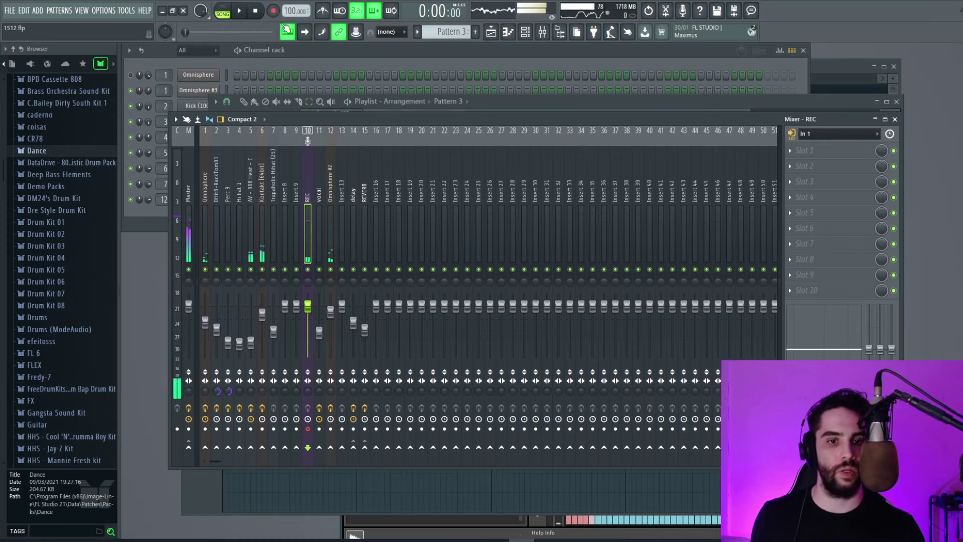
click(526, 32)
click(491, 32)
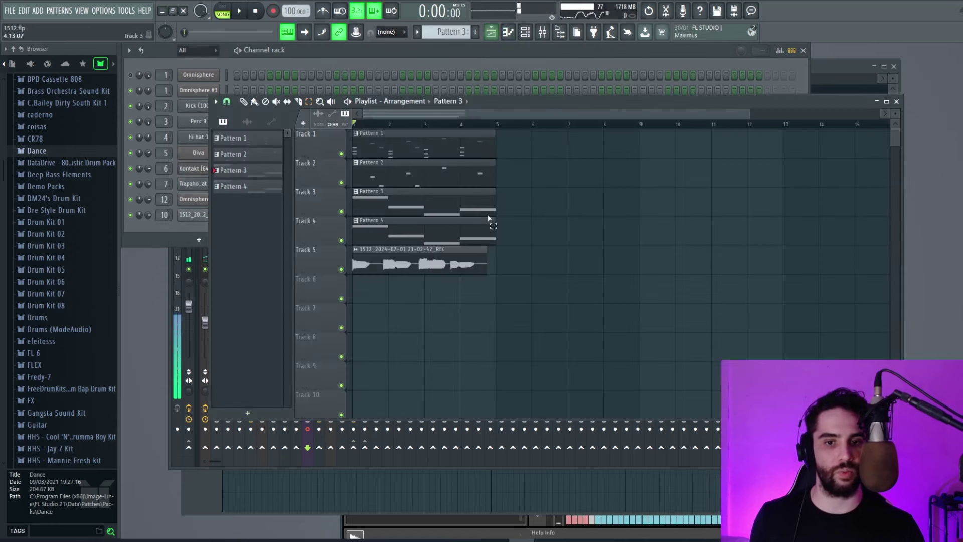
key(F6)
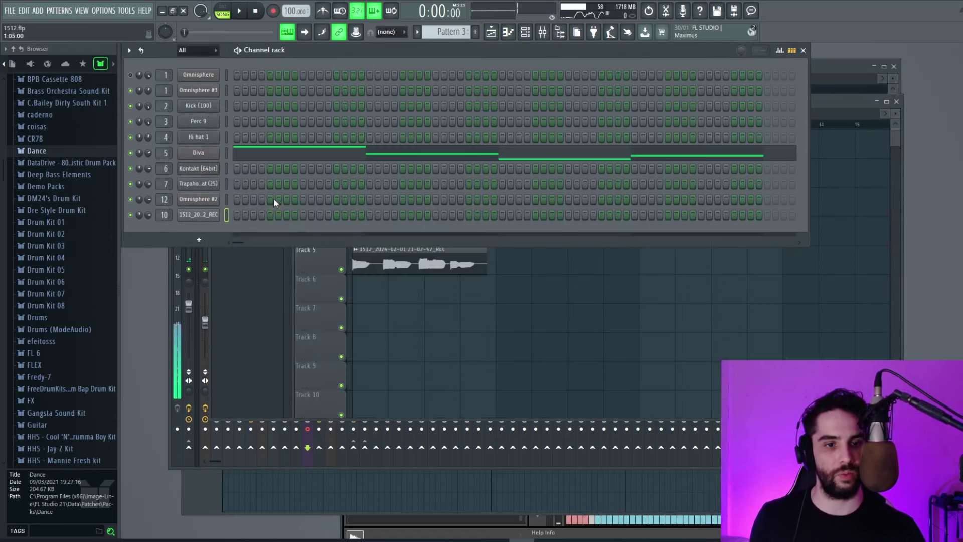
Load the saved vocal 2023 track state onto the vocal mixer track and save the project
click(542, 32)
click(176, 119)
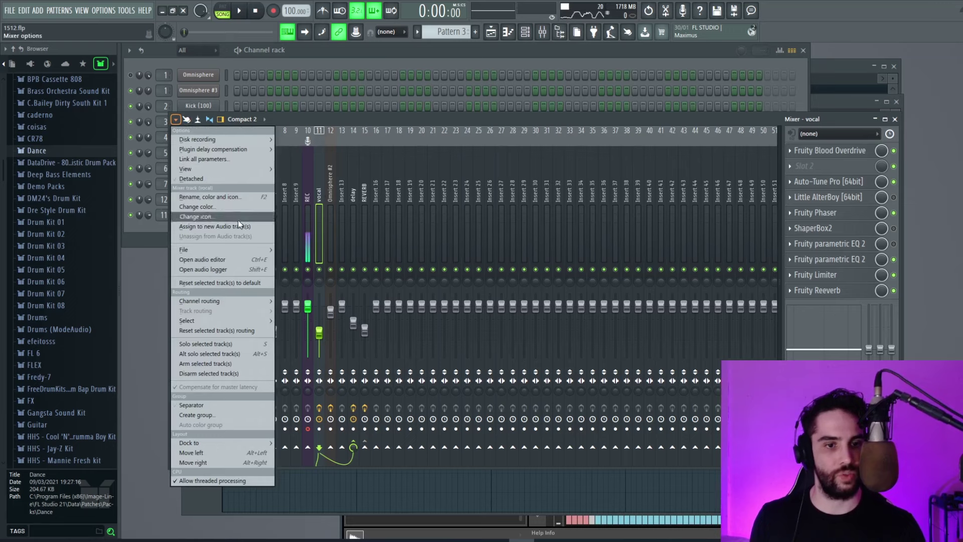
mouse_move(241, 252)
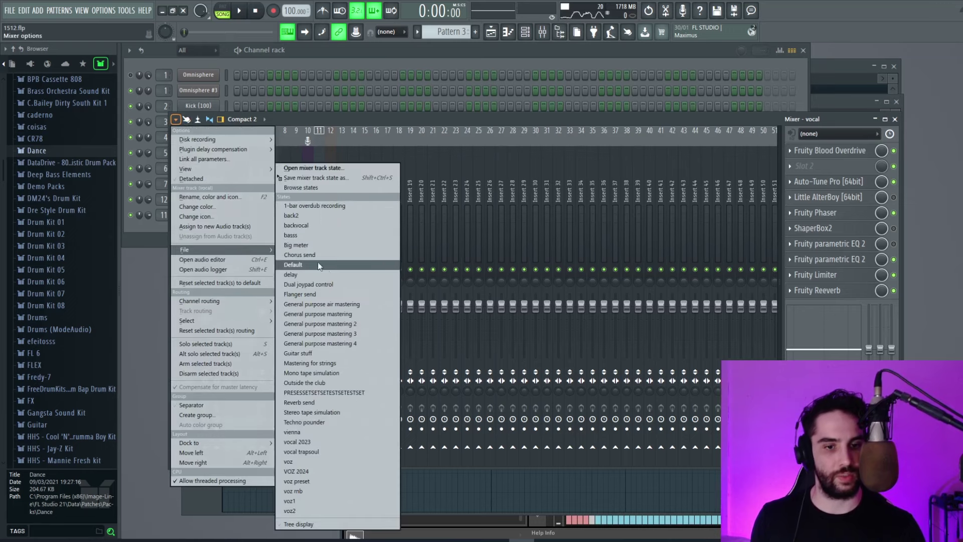
click(332, 437)
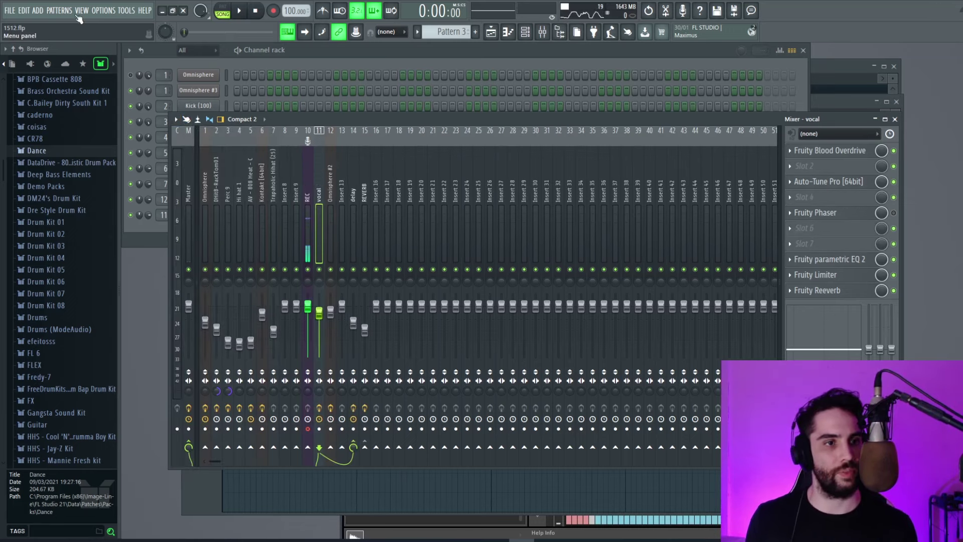
click(10, 10)
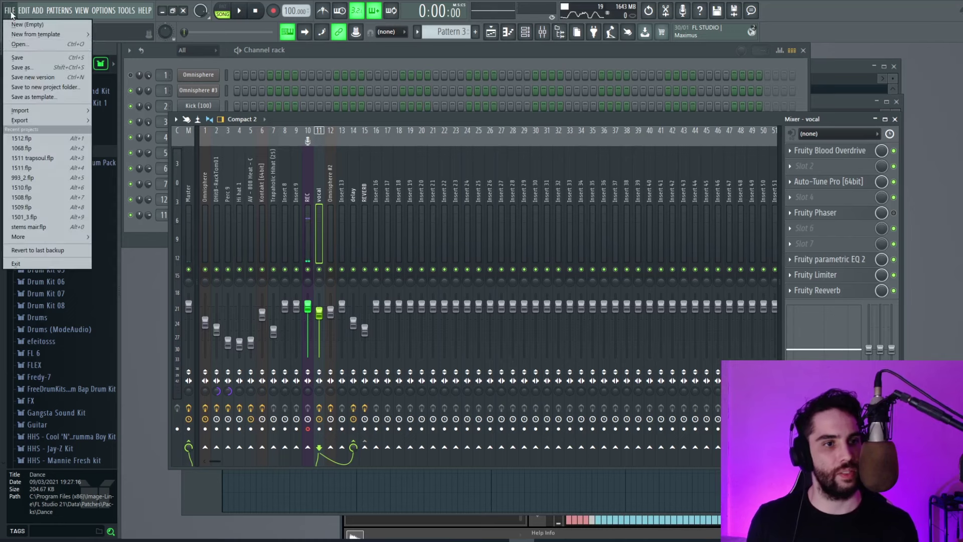
click(20, 59)
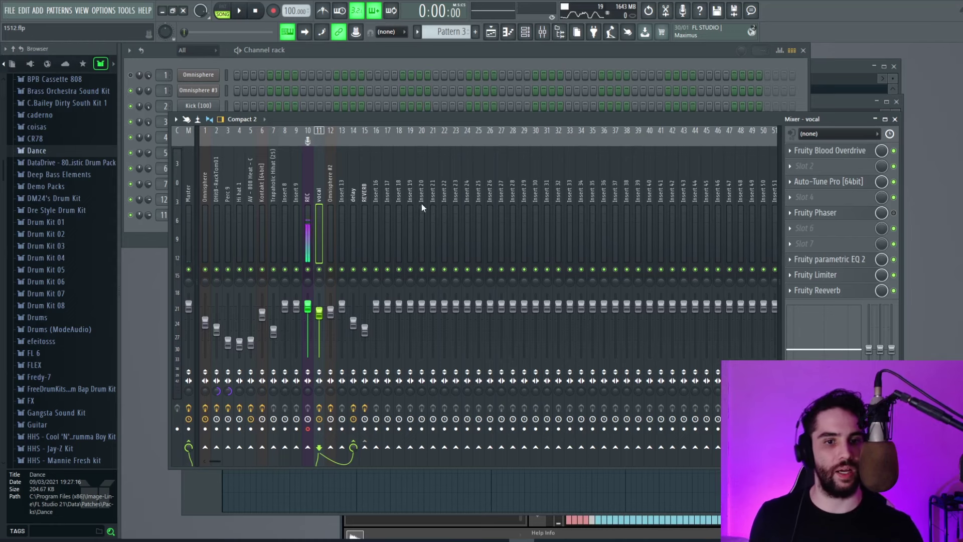
Set Auto-Tune Pro on the vocal track to key C# with the minor scale
click(825, 182)
drag(620, 122, 529, 117)
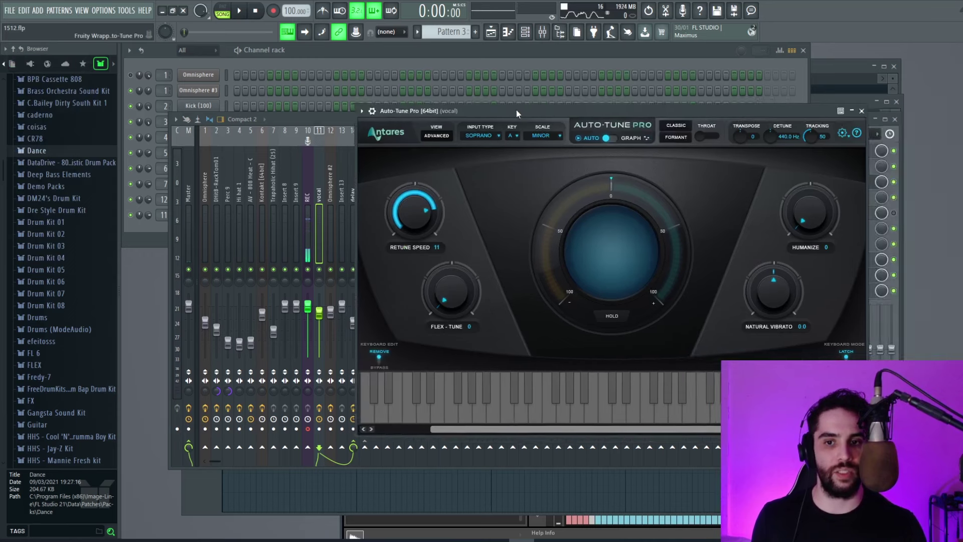
click(540, 137)
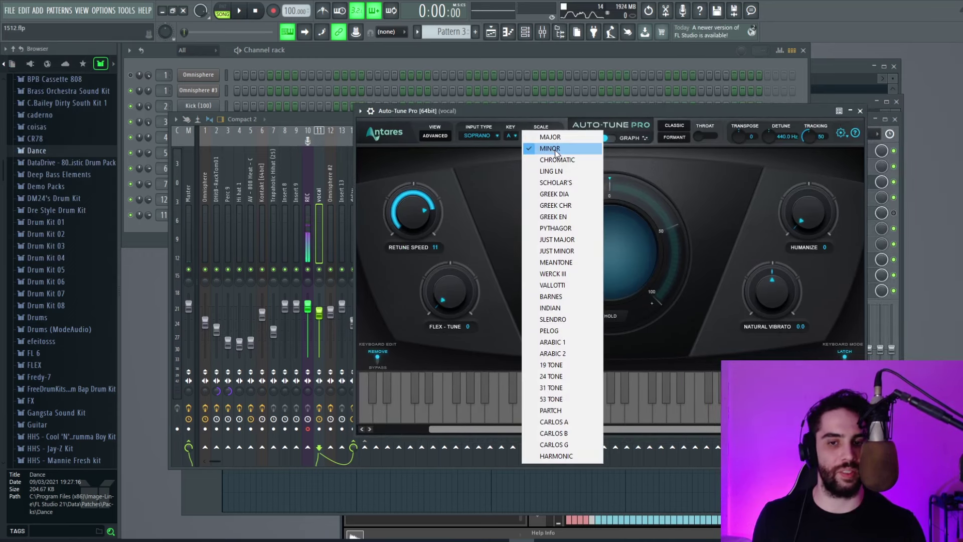
click(544, 145)
click(512, 137)
click(520, 149)
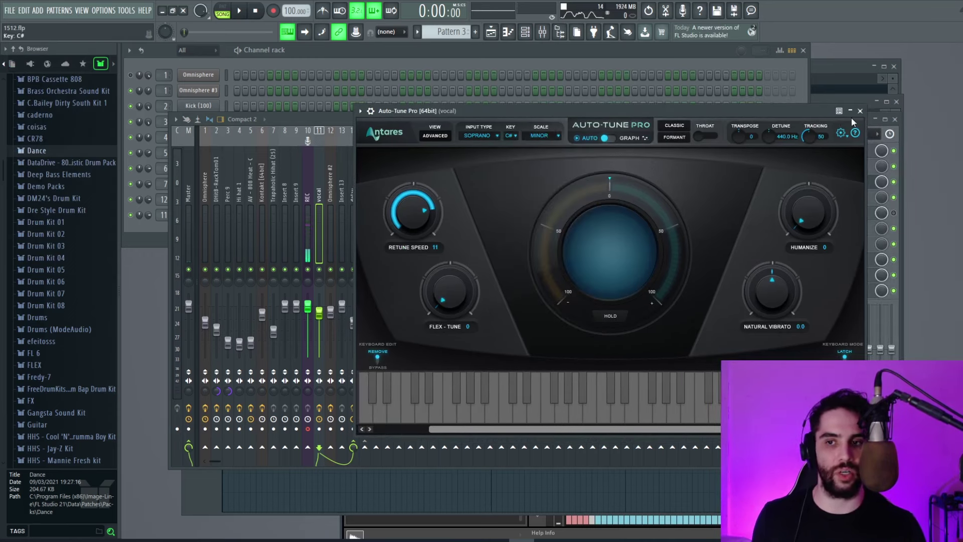
key(Escape)
Raise the vocal EQ's low-pass band to about 3.9 kHz, move its high-pass band higher, and audition the recording
click(845, 259)
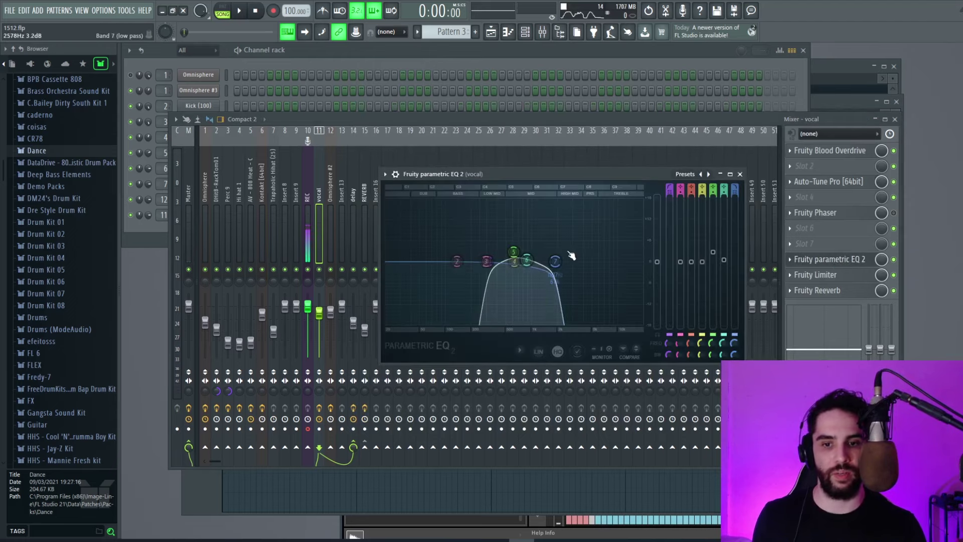
drag(555, 261, 587, 261)
drag(492, 261, 517, 264)
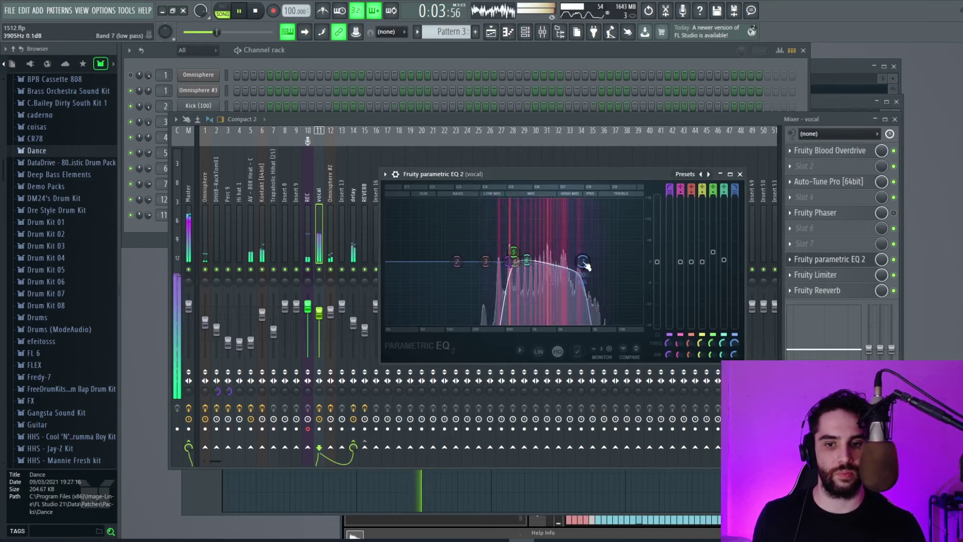
key(space)
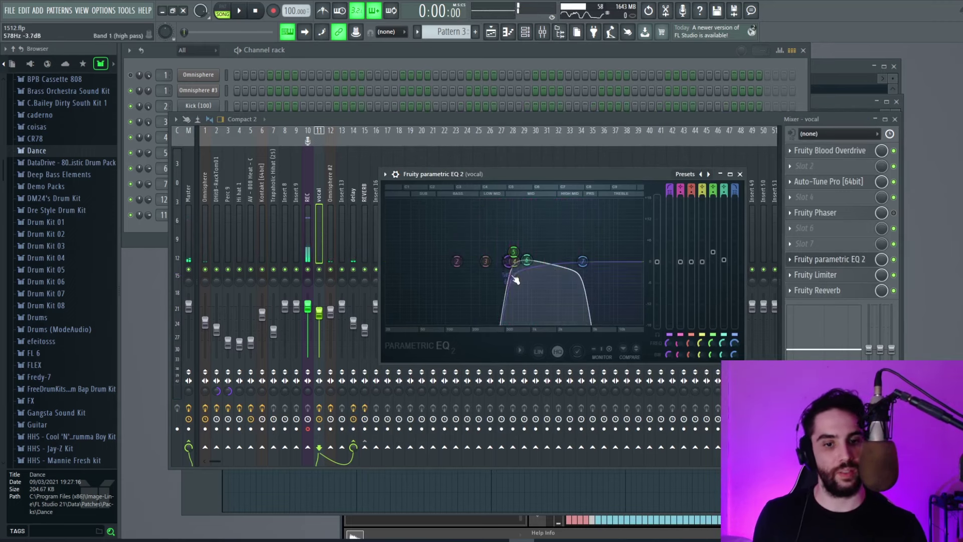
click(740, 174)
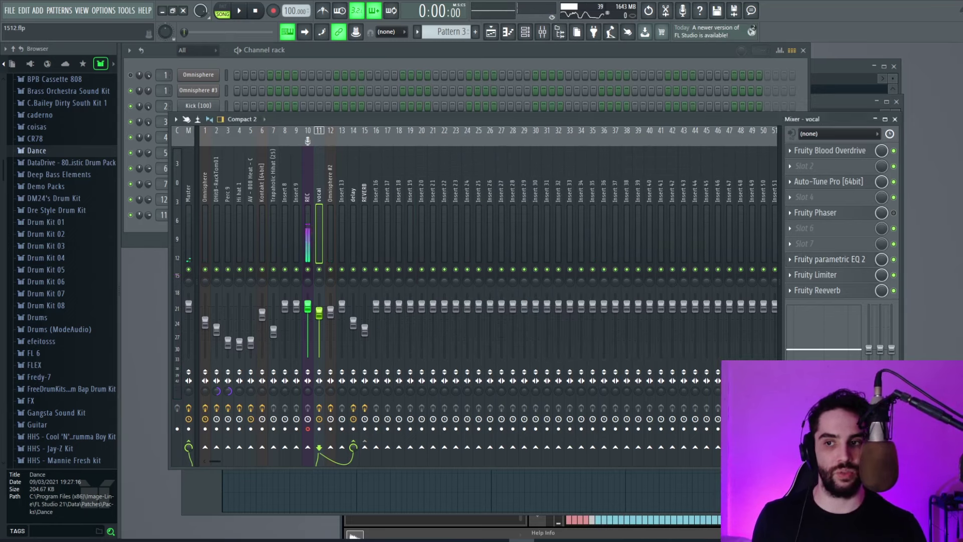
Set the recorded clip's time-stretching mode to Stretch Pro and its formant shift to -700 cents, auditioning the result
key(F6)
click(203, 216)
drag(292, 181, 382, 134)
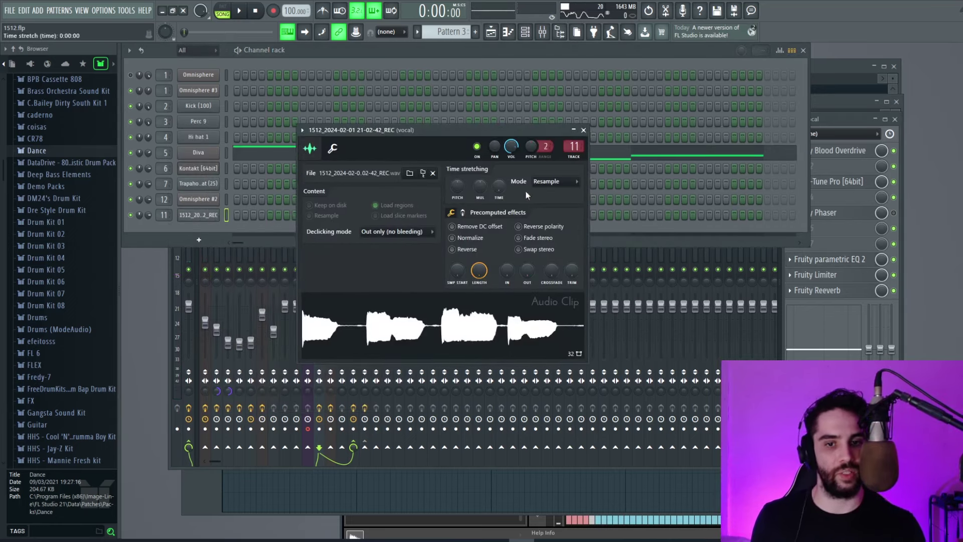
click(558, 180)
click(562, 210)
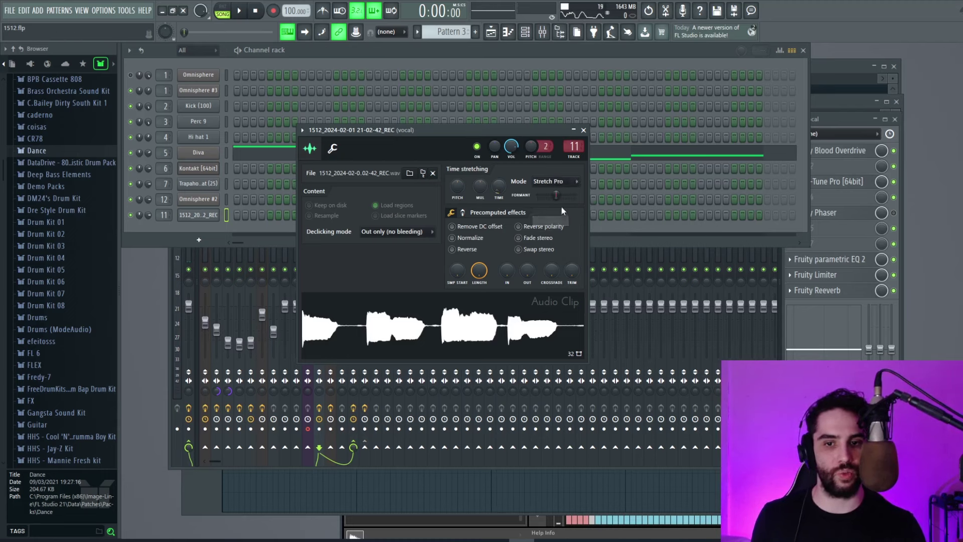
key(space)
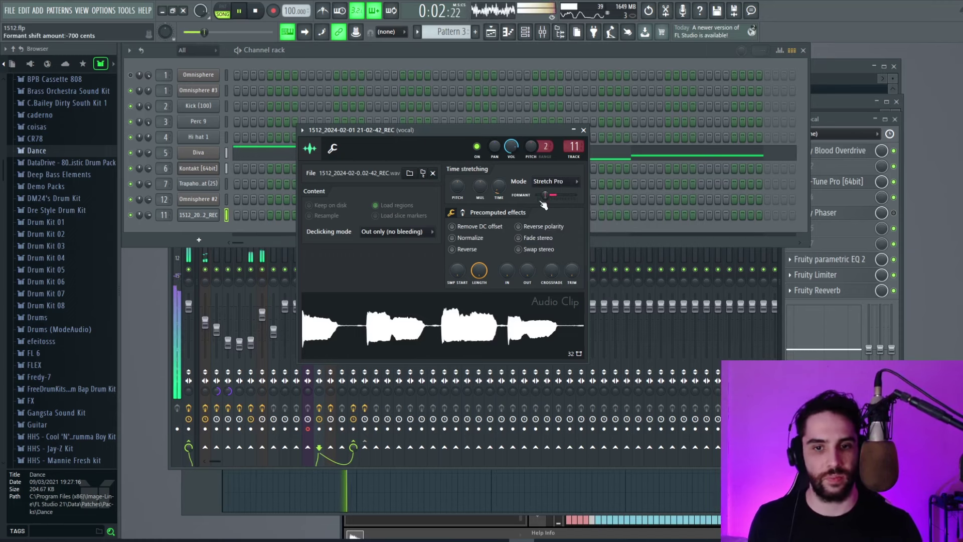
key(space)
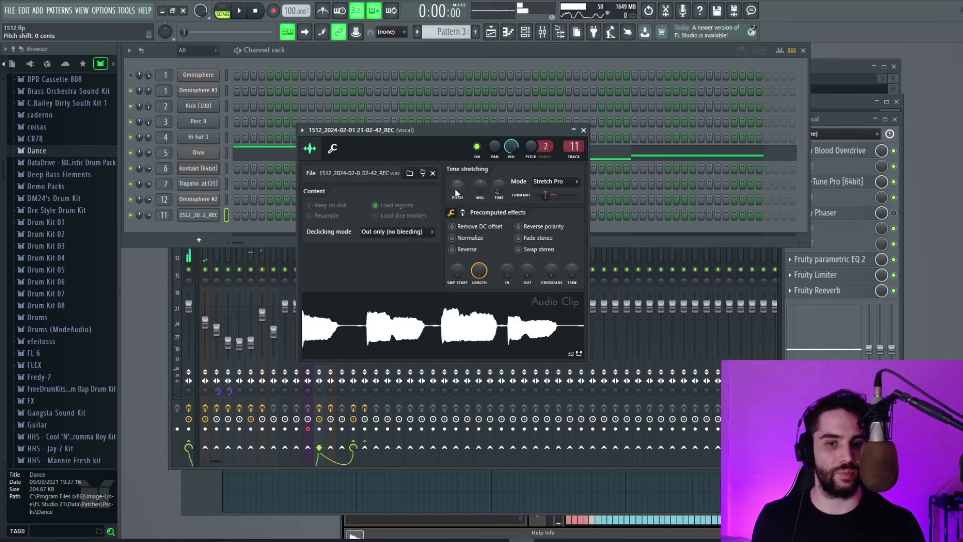
Raise the recorded clip's pitch by 1200 cents and lower the vocal mixer track's volume while the arrangement plays
drag(456, 189, 456, 161)
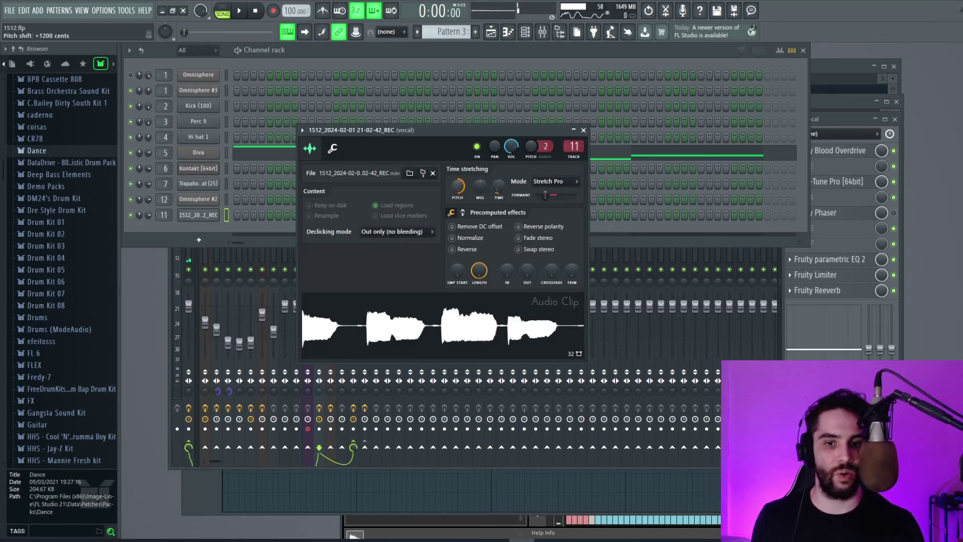
key(space)
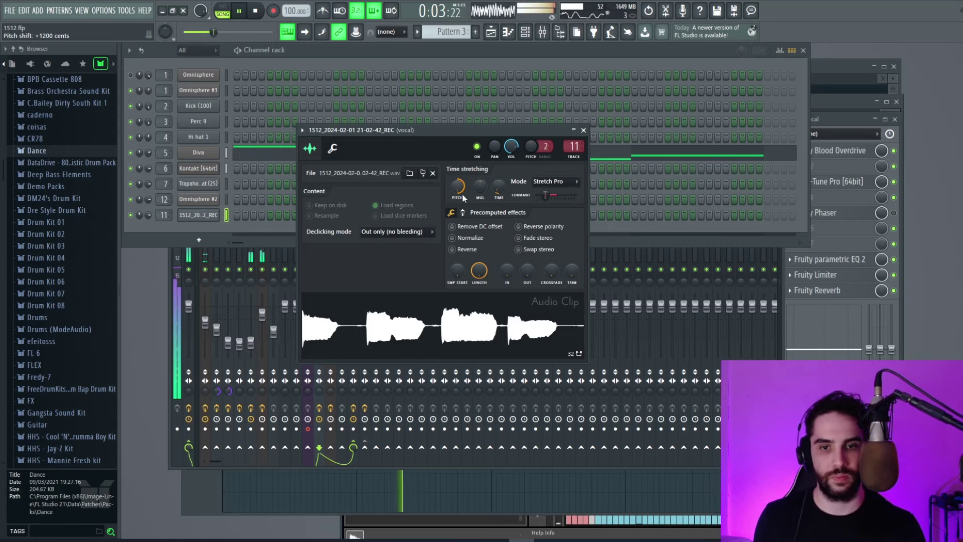
key(F9)
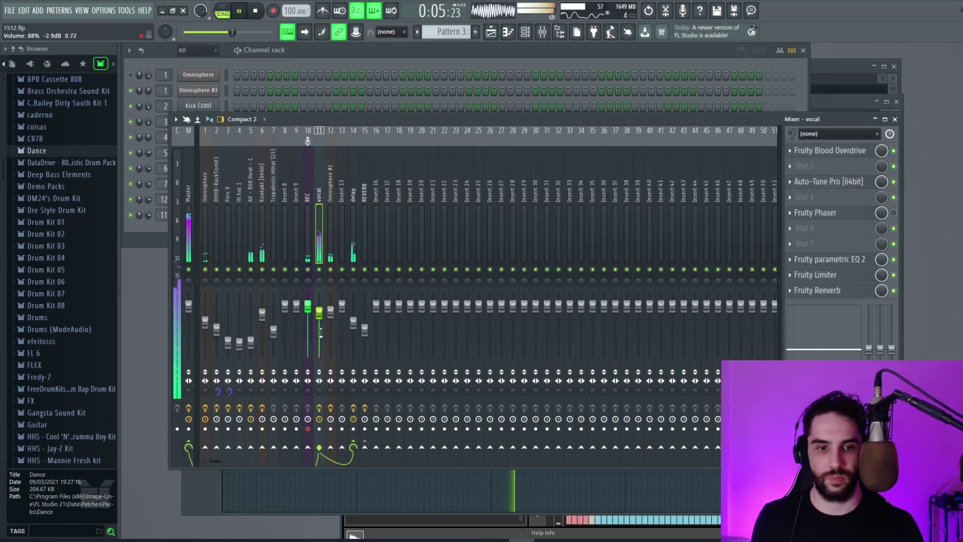
drag(319, 313, 320, 340)
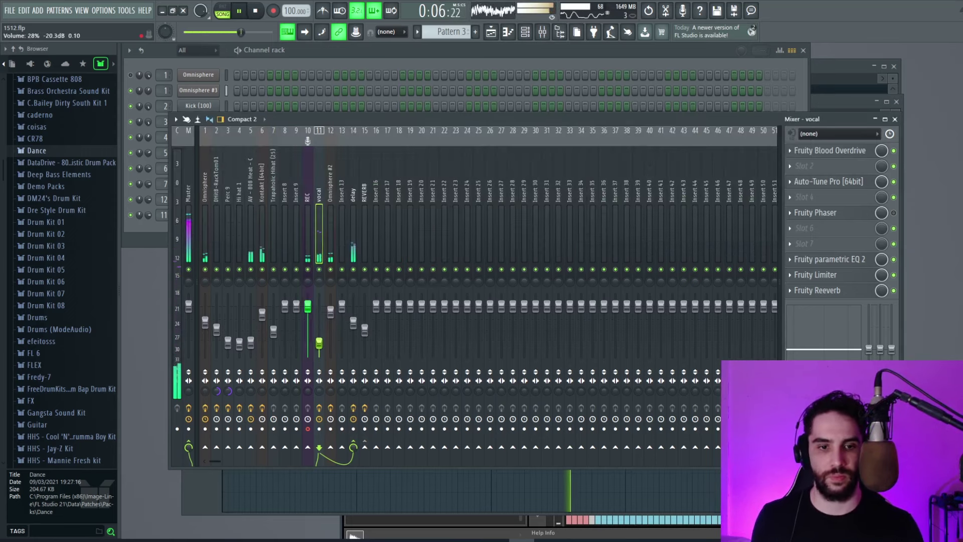
Cut band 5 of the vocal EQ slightly and move its high-pass and low-pass bands higher during playback
click(830, 259)
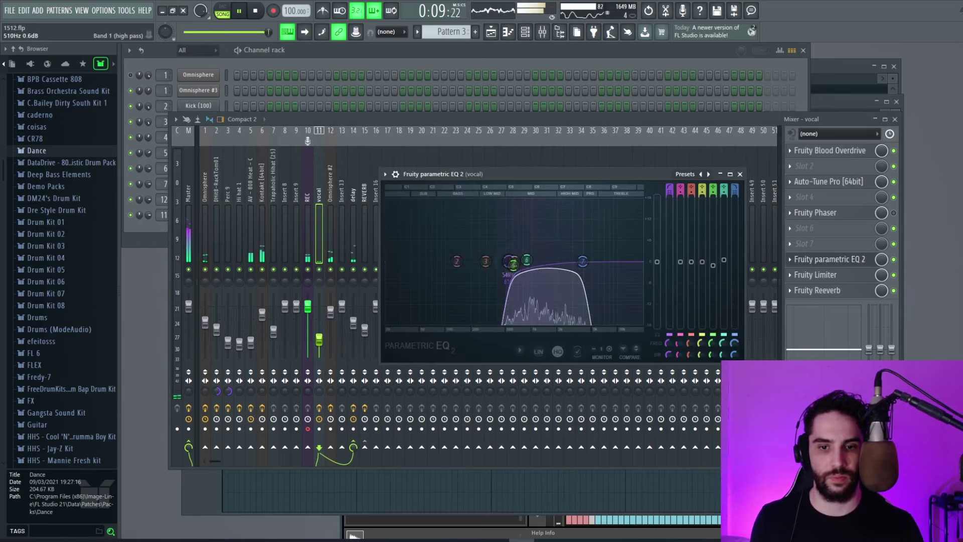
drag(582, 261, 577, 261)
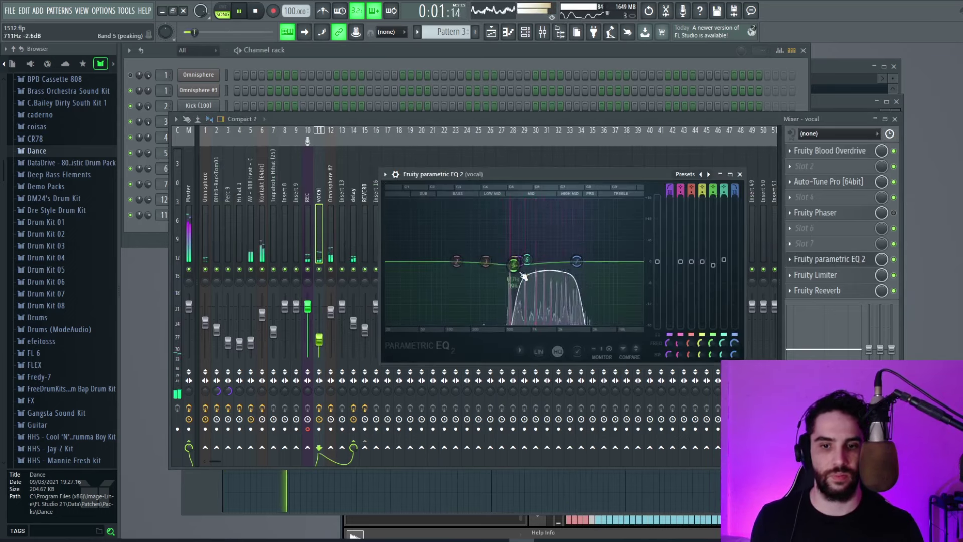
drag(578, 261, 584, 261)
drag(517, 262, 526, 261)
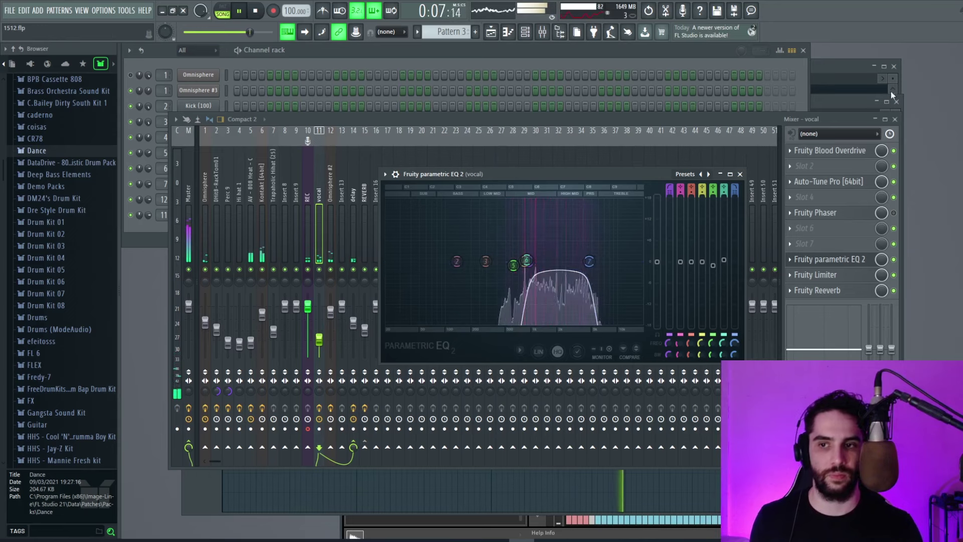
Reset the recorded clip's pitch shift to zero and set its formant shift to -500 cents while listening
key(F6)
key(space)
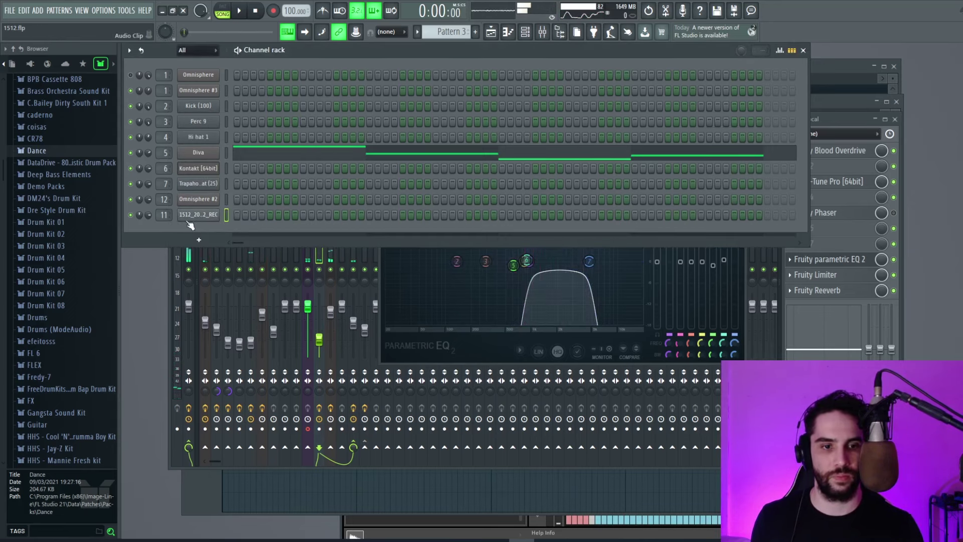
click(191, 218)
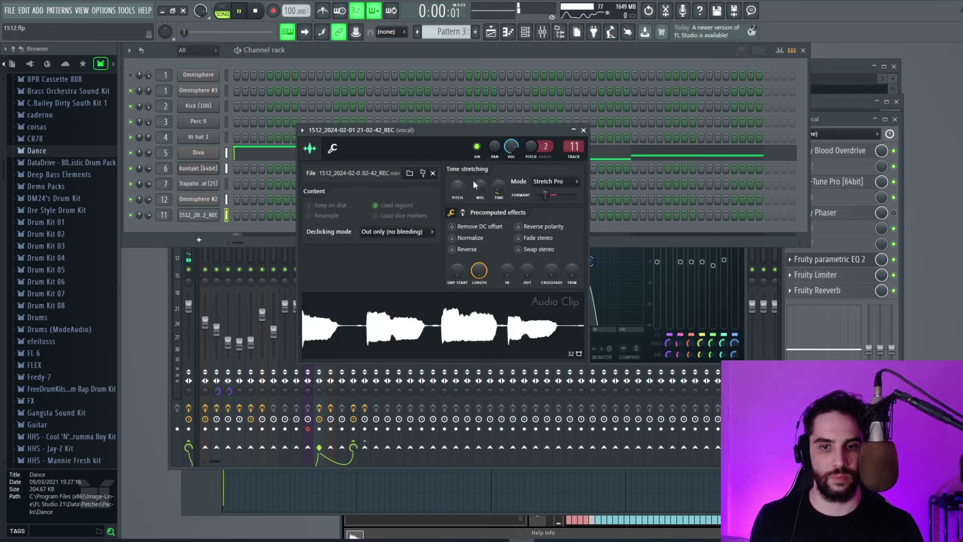
key(space)
drag(546, 195, 552, 200)
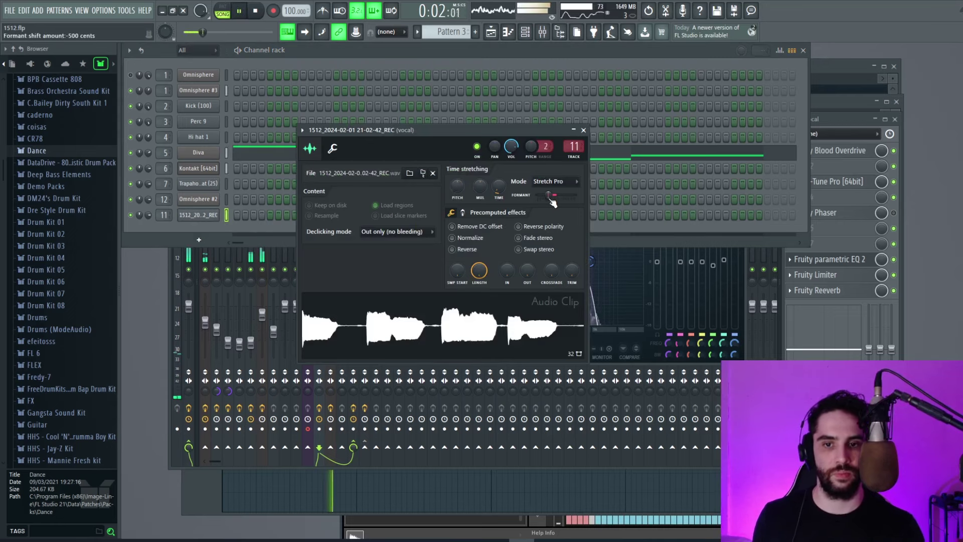
key(Escape)
click(822, 121)
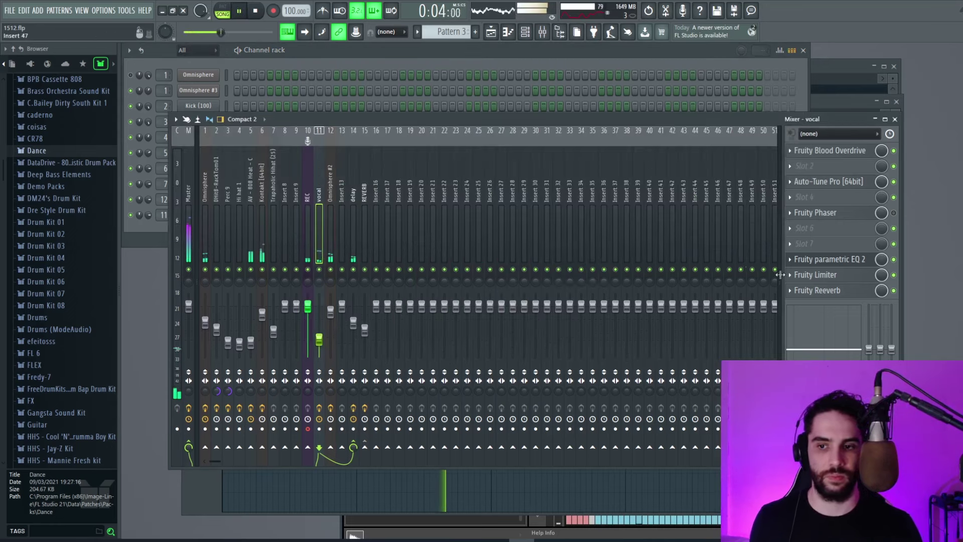
click(818, 260)
key(space)
Slice the recorded clip on playlist Track 5 into four pieces, one for each sung note
key(F5)
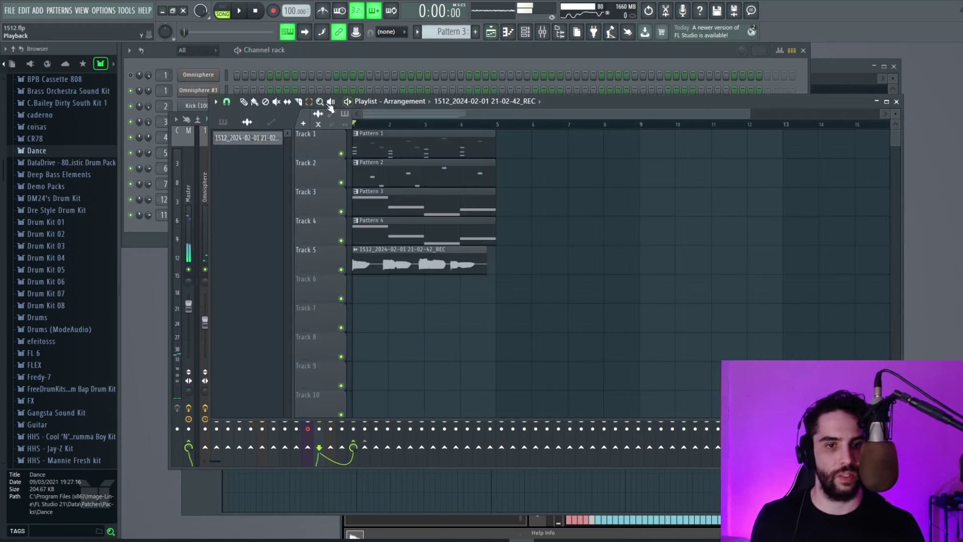
drag(383, 256, 382, 258)
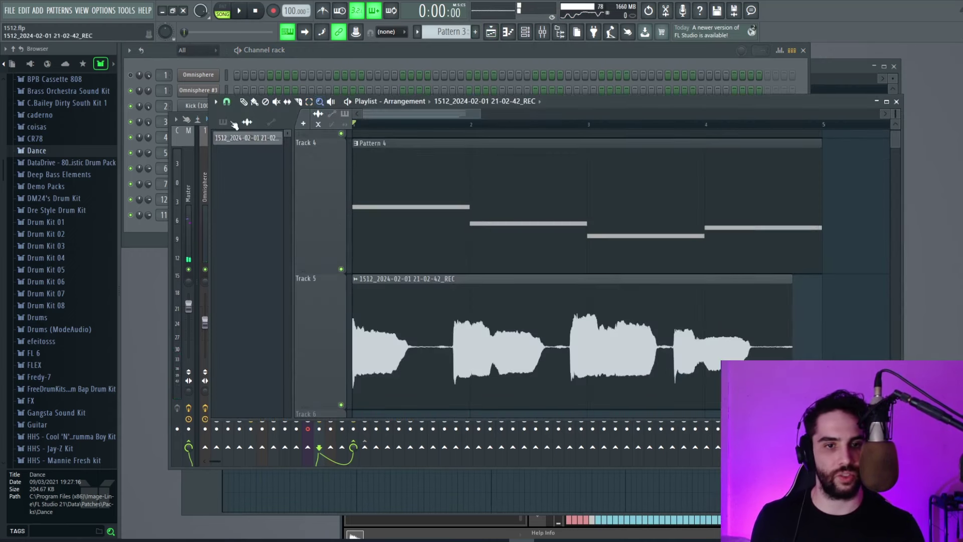
click(227, 102)
click(240, 149)
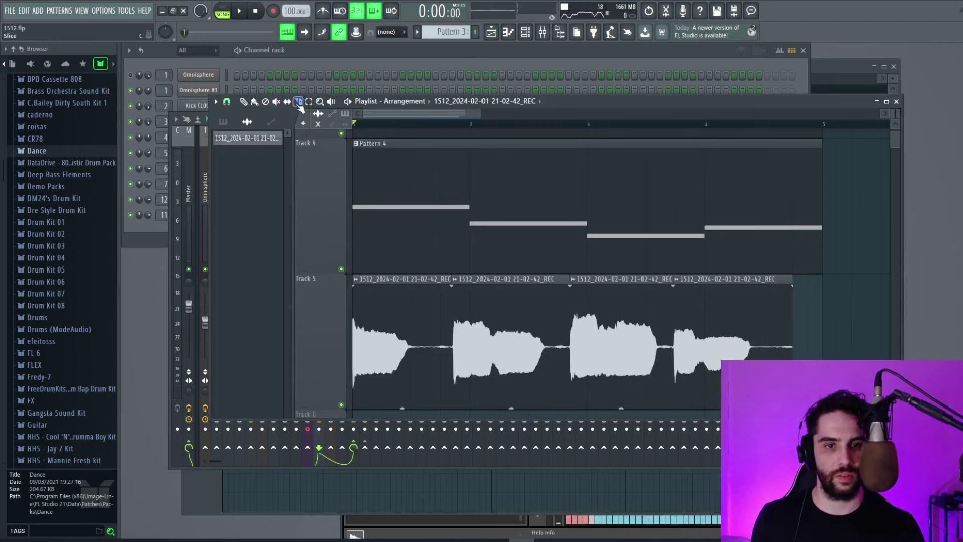
Select all four recorded slices, give them a fade-in of about 0.53 seconds, and play the arrangement
drag(752, 317, 351, 347)
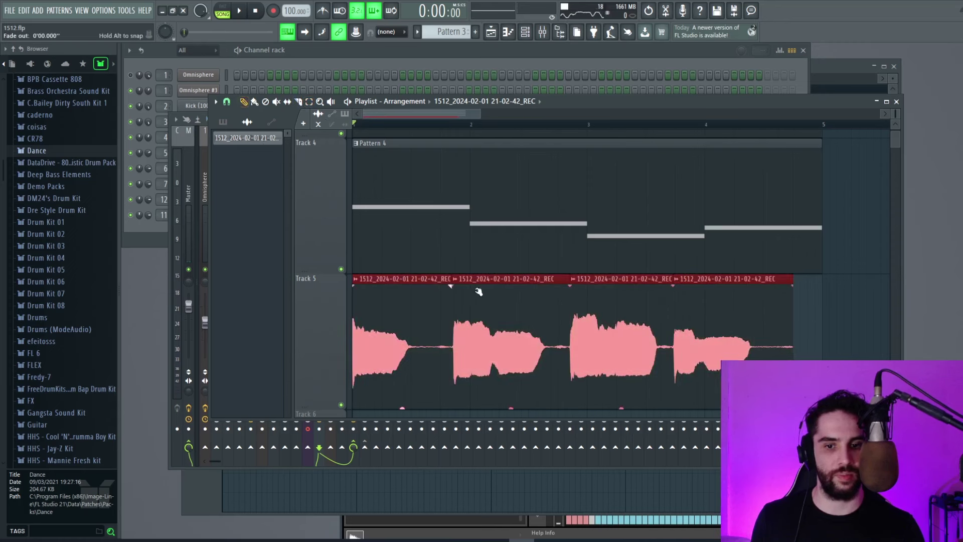
drag(458, 289, 479, 291)
key(space)
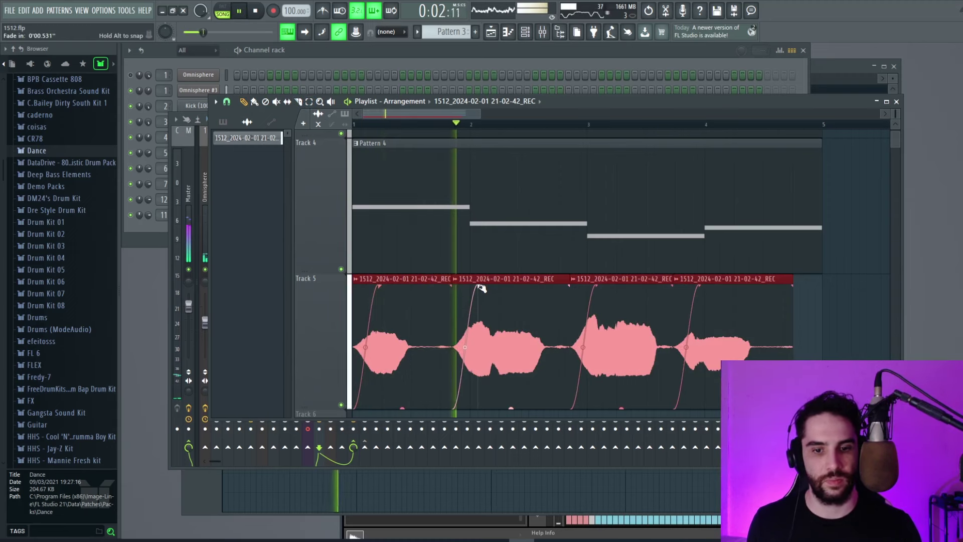
Trim the silent tails off the four vocal slices on Track 5 and give the slices short fade-outs
click(813, 301)
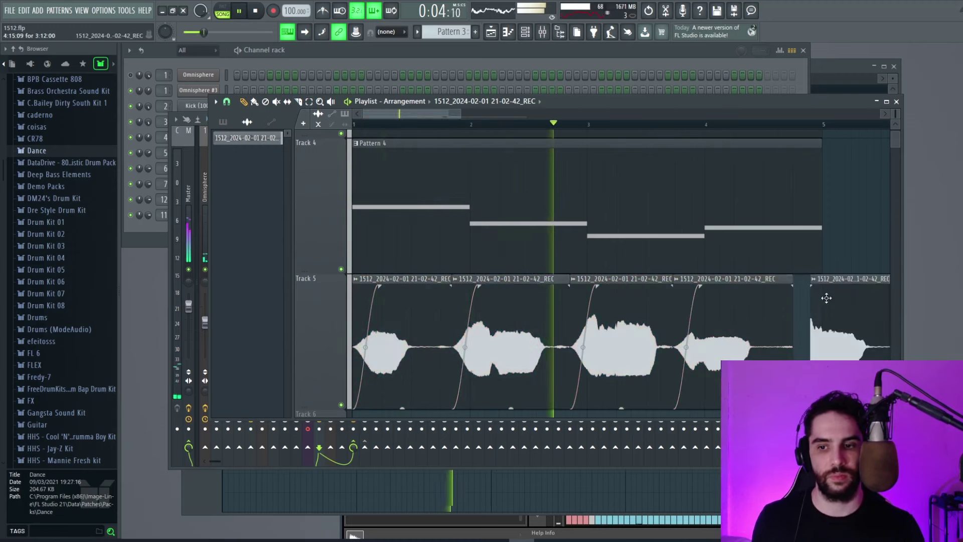
drag(793, 278, 753, 278)
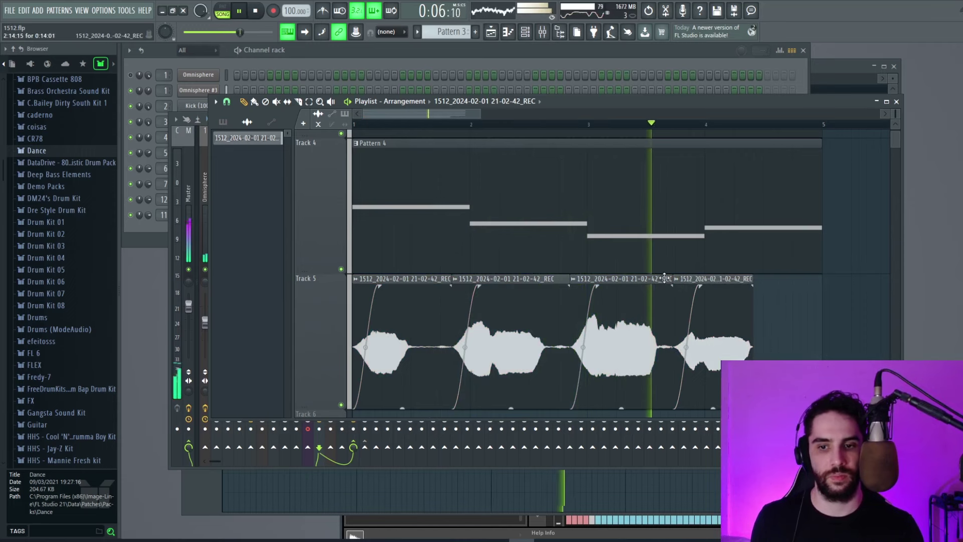
drag(666, 279, 657, 279)
drag(568, 278, 546, 279)
drag(452, 279, 397, 286)
drag(656, 286, 644, 287)
drag(752, 286, 743, 286)
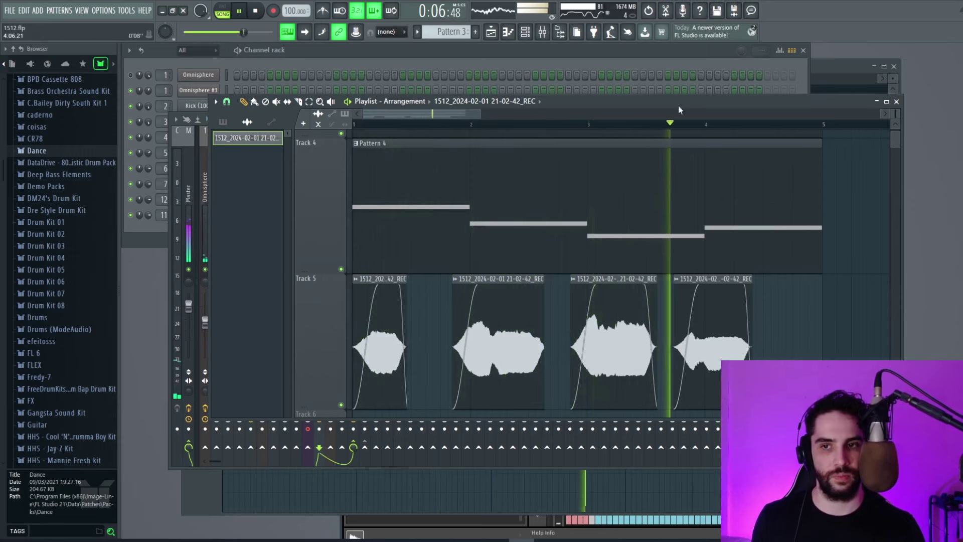
Lower the gain of the first three vocal slices to -0.7 dB, -3.3 dB and -3.8 dB, and replay the arrangement
drag(612, 395, 613, 399)
key(space)
drag(497, 407, 498, 411)
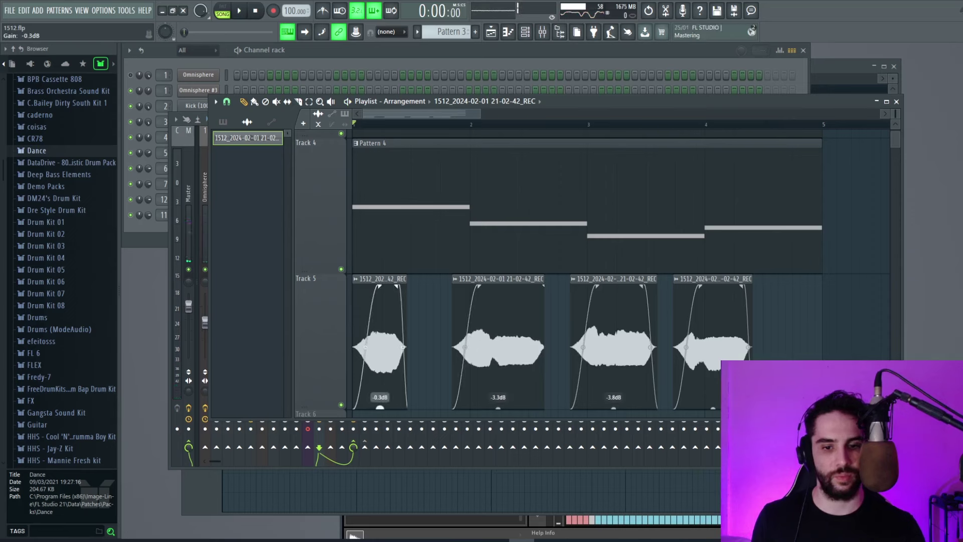
drag(380, 408, 379, 409)
key(space)
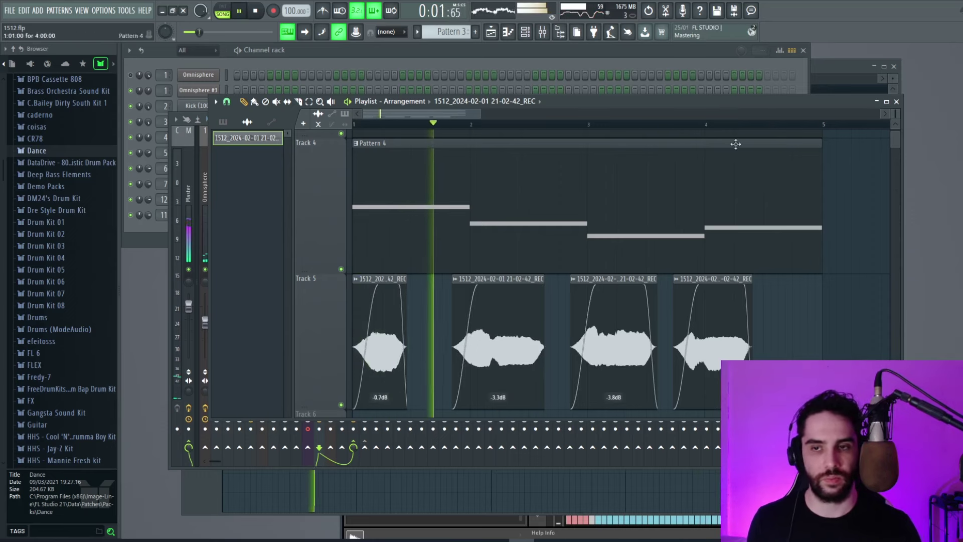
Stop playback and save the project
key(F7)
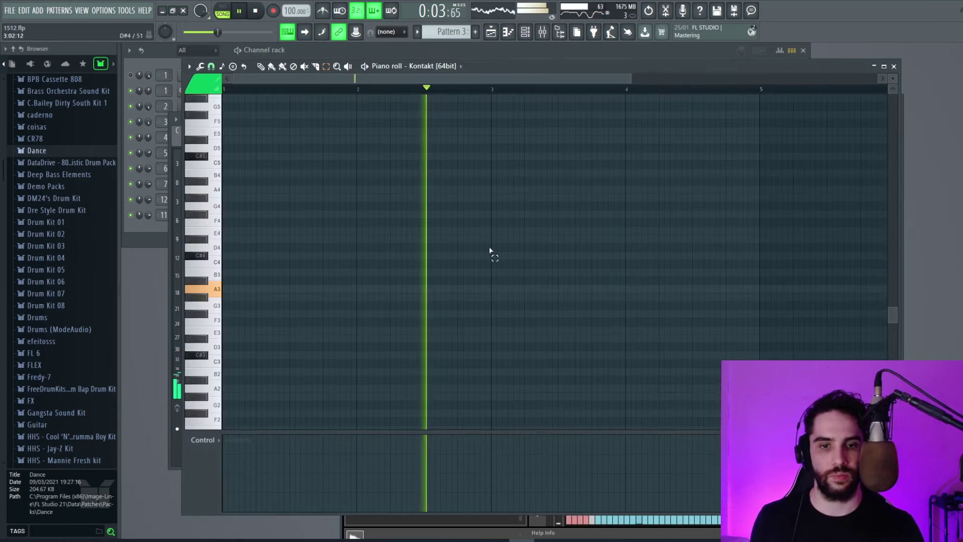
key(space)
key(F5)
key(F9)
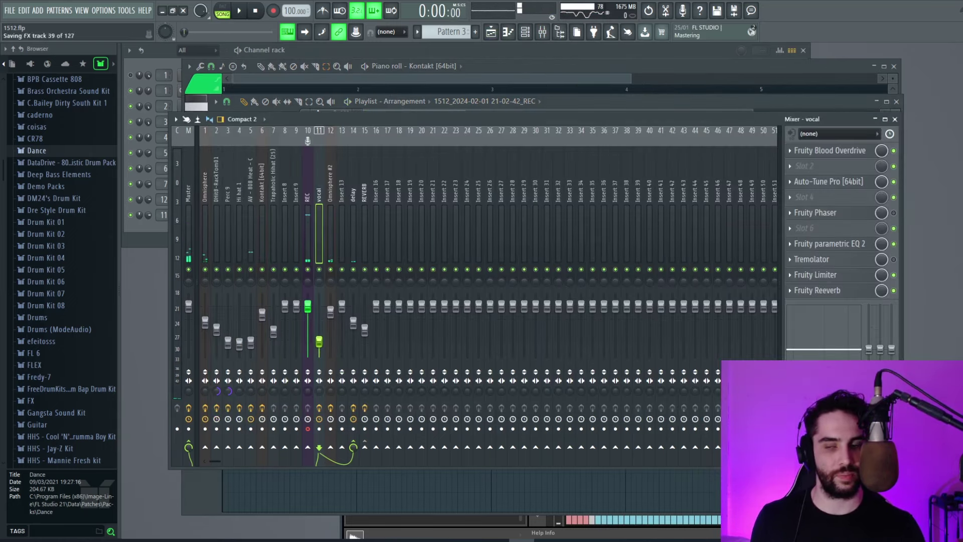
key(F6)
click(10, 10)
click(20, 58)
Create Pattern 5 with Kick hits on steps 1, 19 and 21 and Perc 9 hits on steps 9 and 25
click(476, 32)
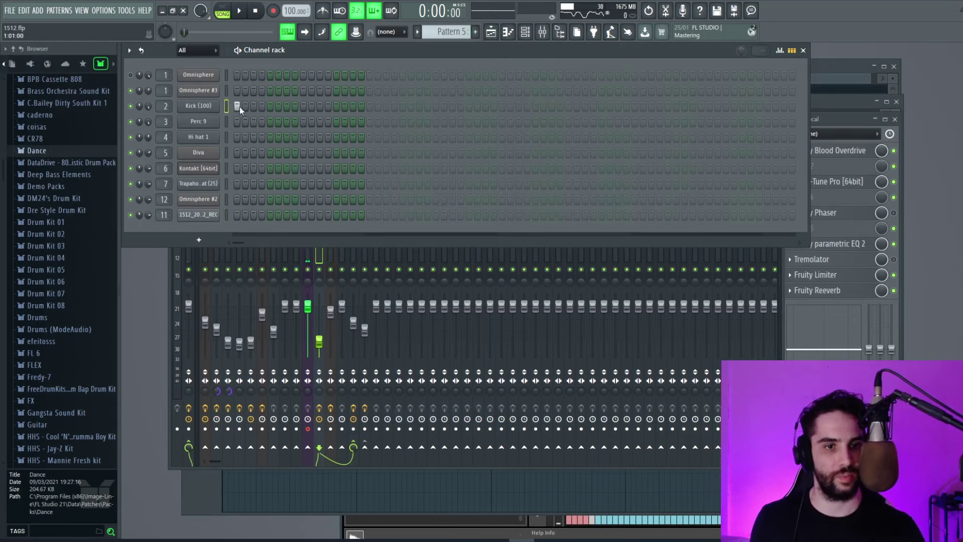
key(space)
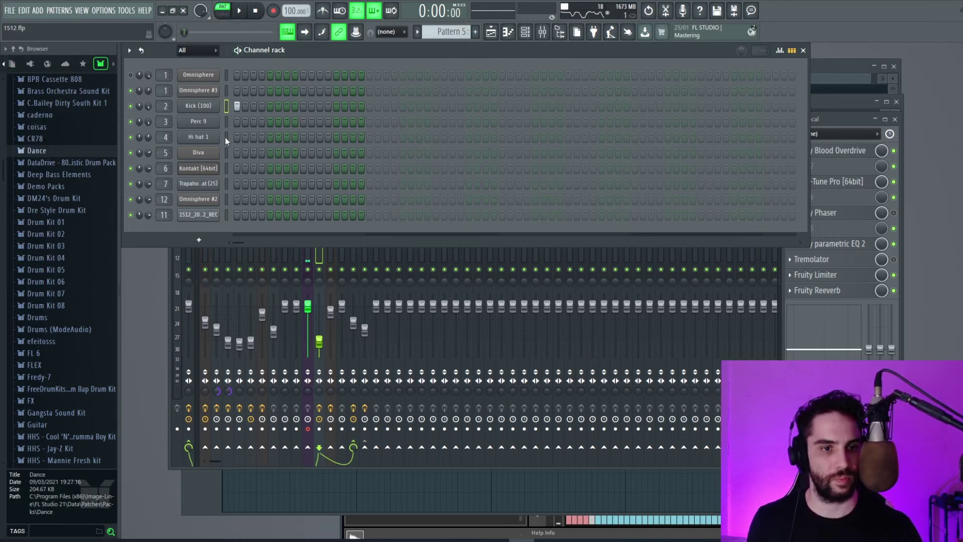
click(227, 122)
key(space)
click(303, 122)
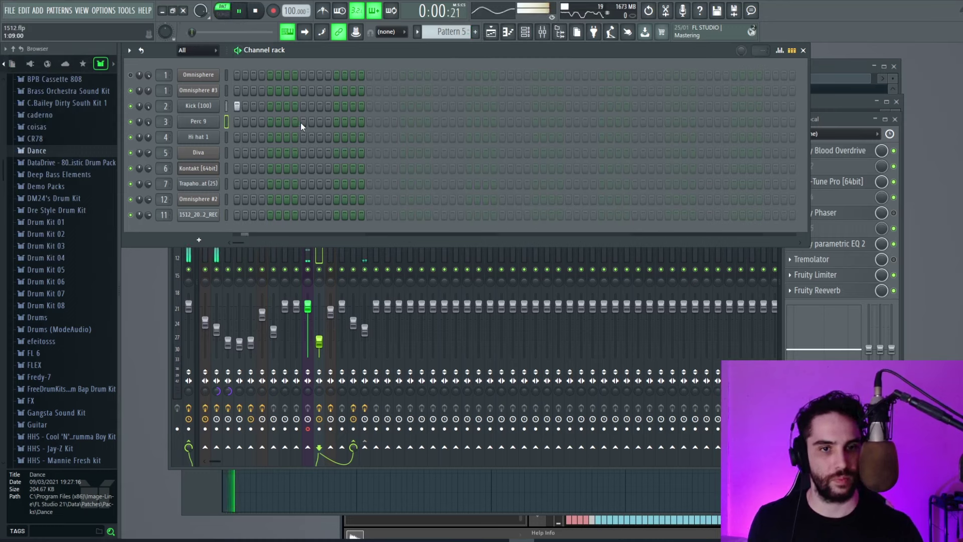
click(387, 106)
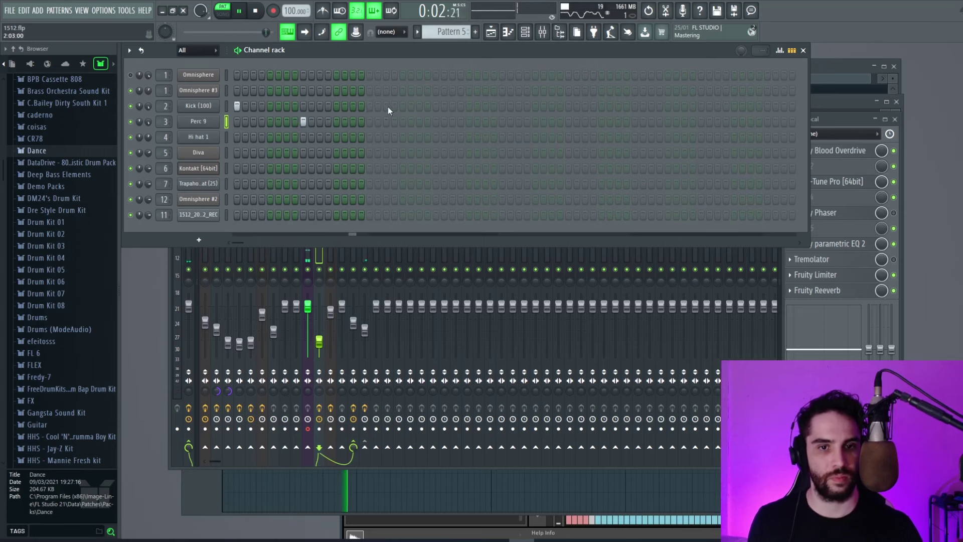
click(403, 106)
click(436, 122)
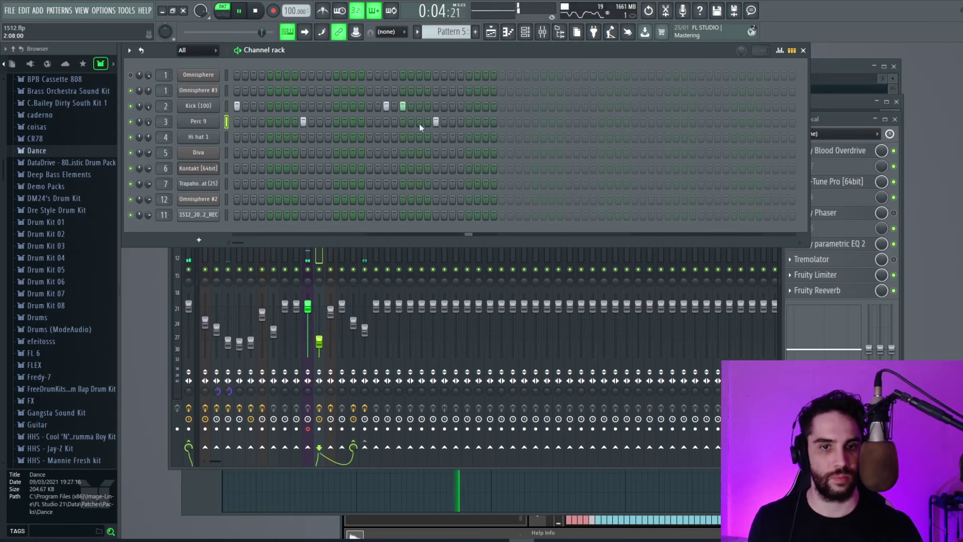
Add Hi hat 1 hits to Pattern 5 on steps 5, 13, 21 and 29 while it plays
click(337, 137)
click(403, 137)
click(469, 138)
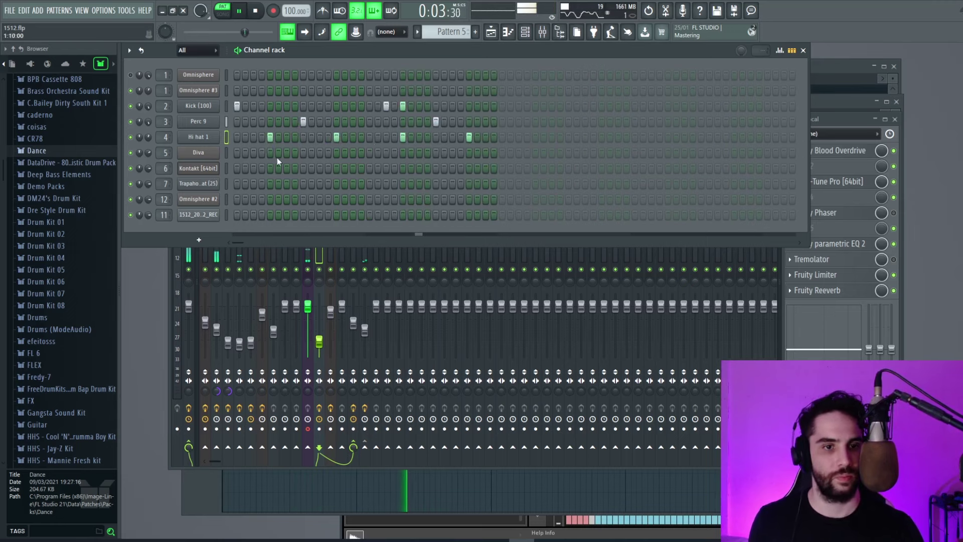
key(space)
Place two consecutive Pattern 5 clips on playlist Track 6 across bars 1 to 4 and play the song
key(F5)
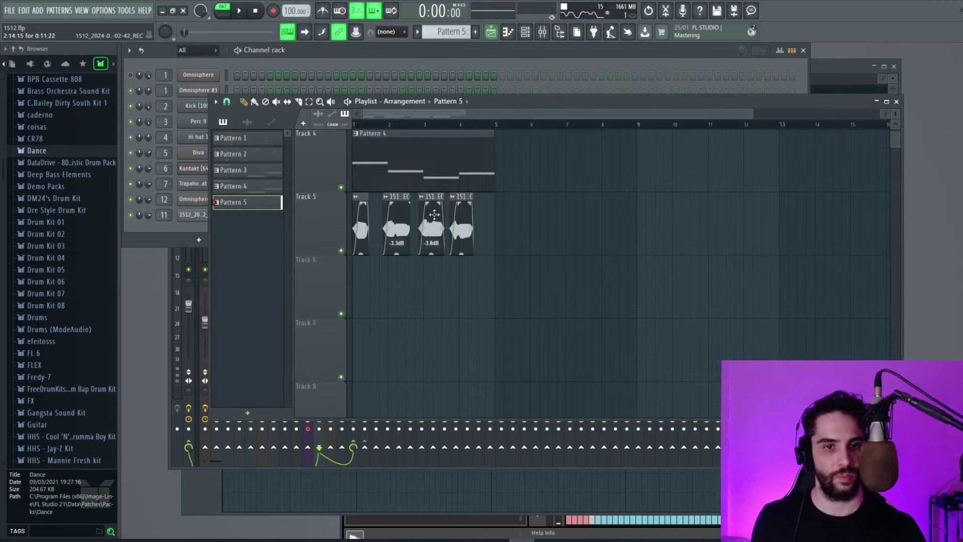
click(227, 102)
click(236, 251)
click(433, 228)
click(240, 12)
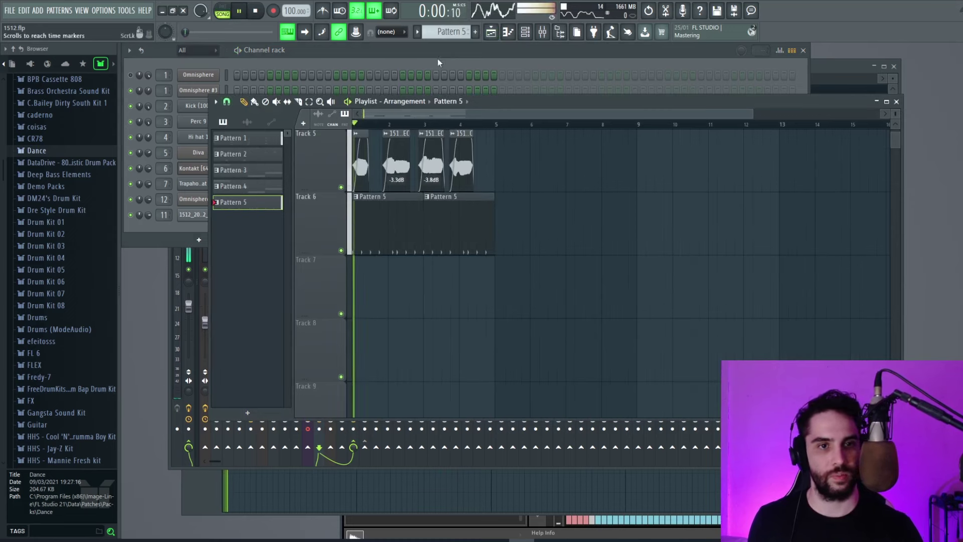
scroll(542, 212, up, 4)
scroll(549, 216, down, 2)
key(space)
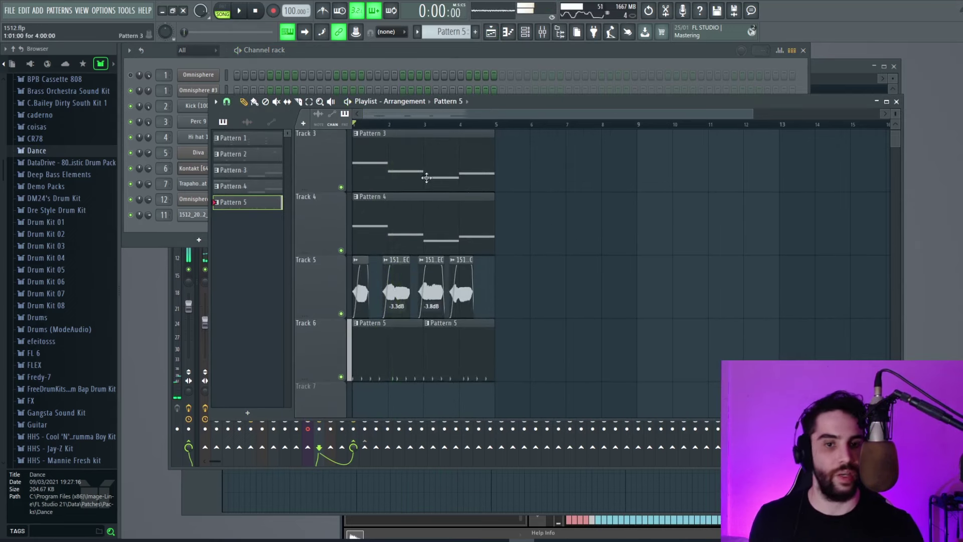
Add an A4 note two steps long at step 3 of bar 2 in Pattern 3's Diva part
key(F6)
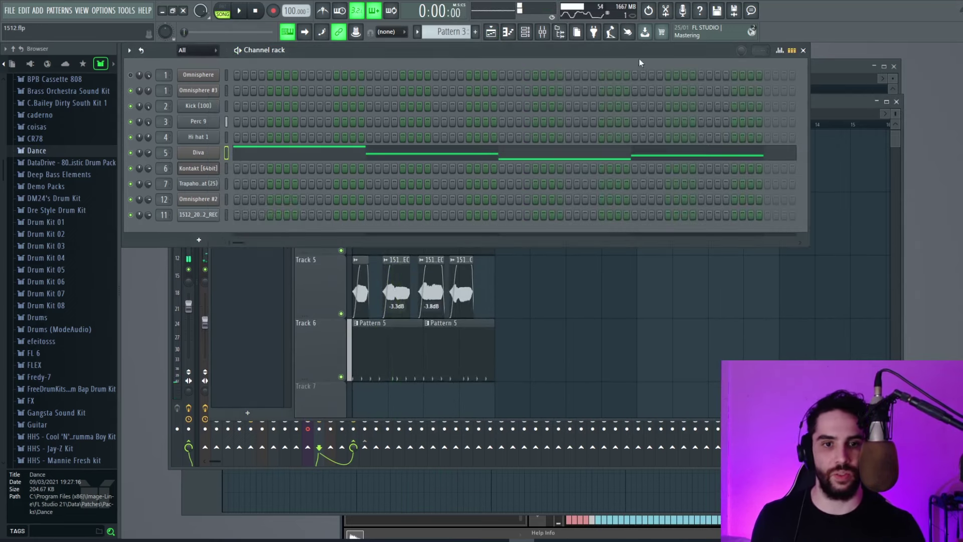
click(287, 146)
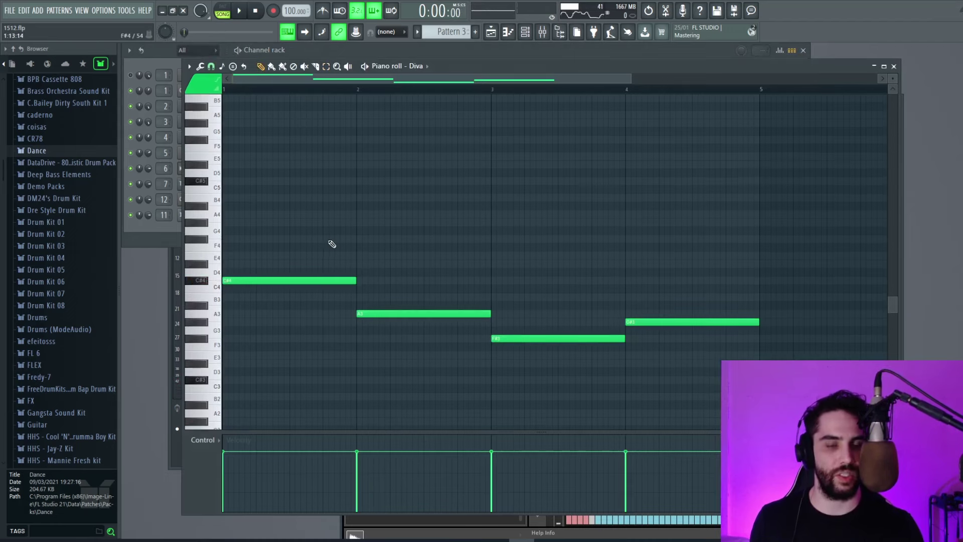
key(space)
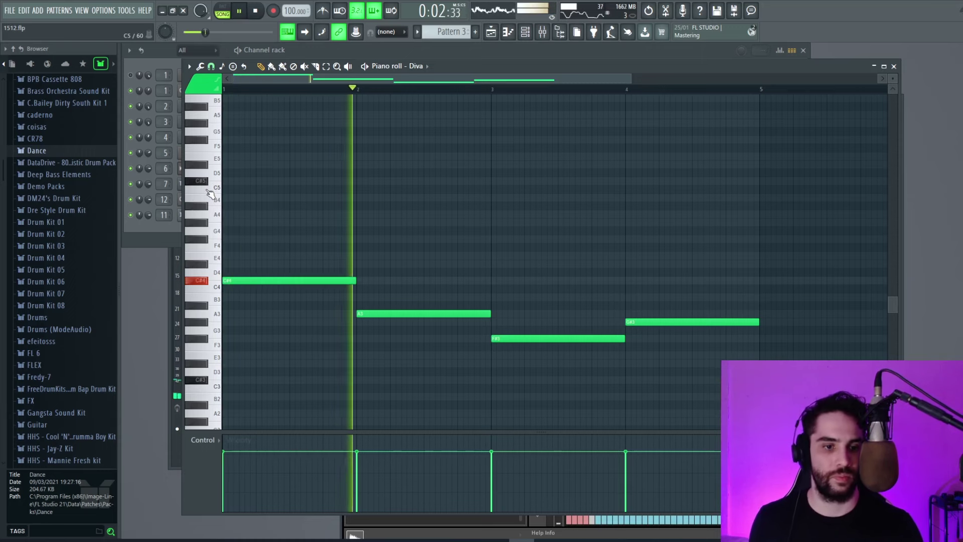
key(space)
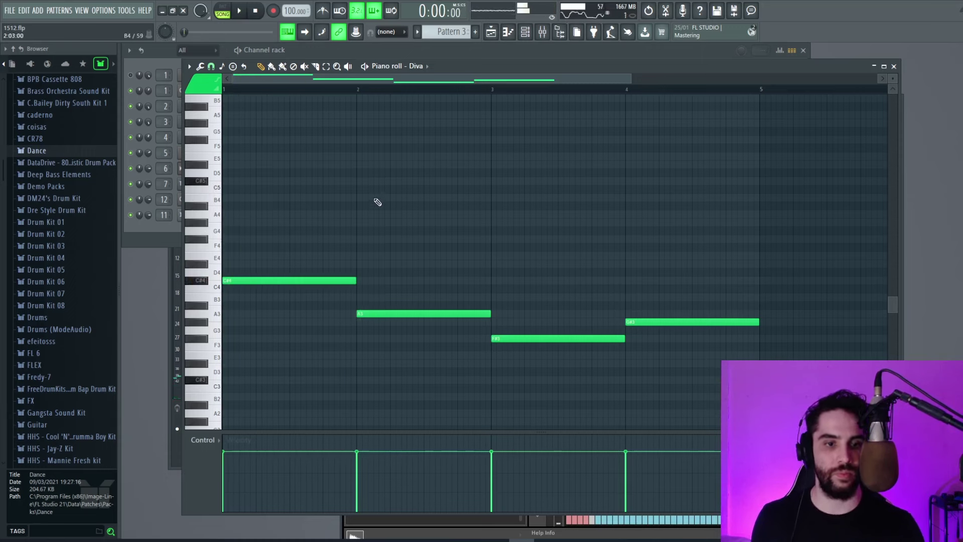
click(374, 214)
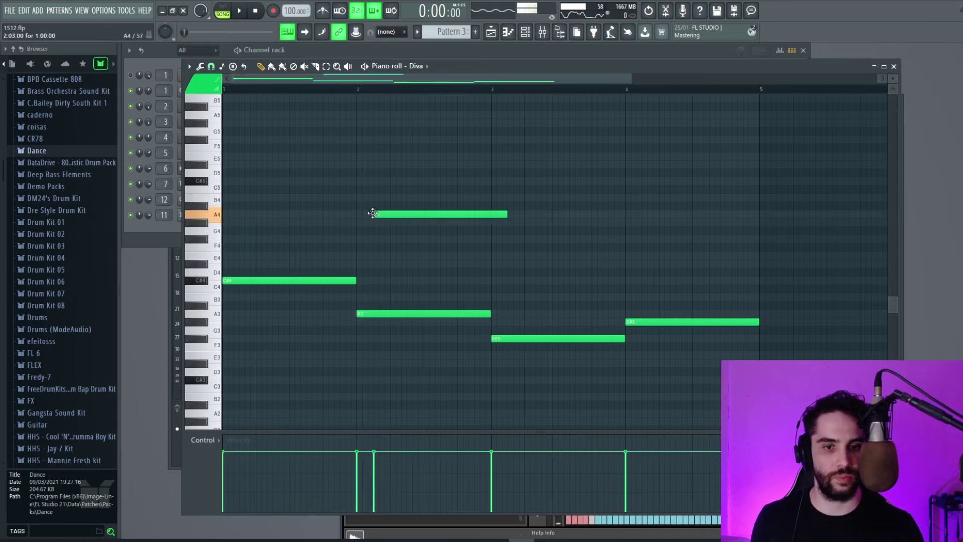
key(space)
drag(507, 214, 389, 219)
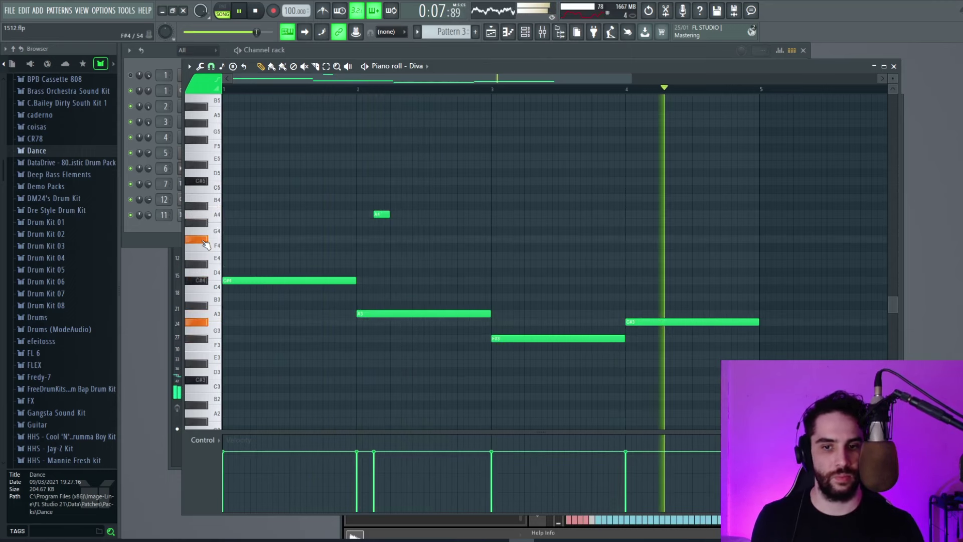
Copy the bar 4 G#3 note up an octave to G#4, start it slightly later and shorten it to about six steps
key(space)
drag(653, 326, 665, 223)
key(space)
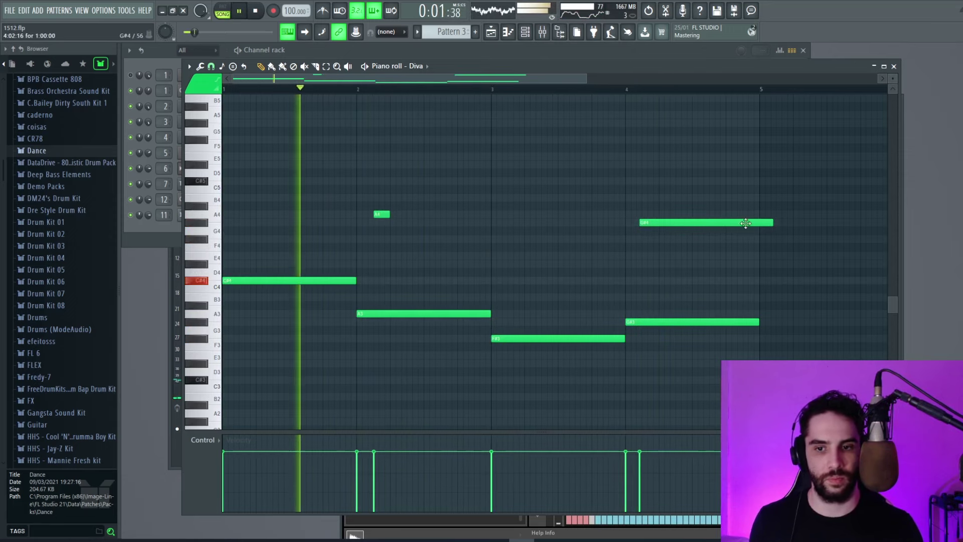
drag(772, 223, 688, 235)
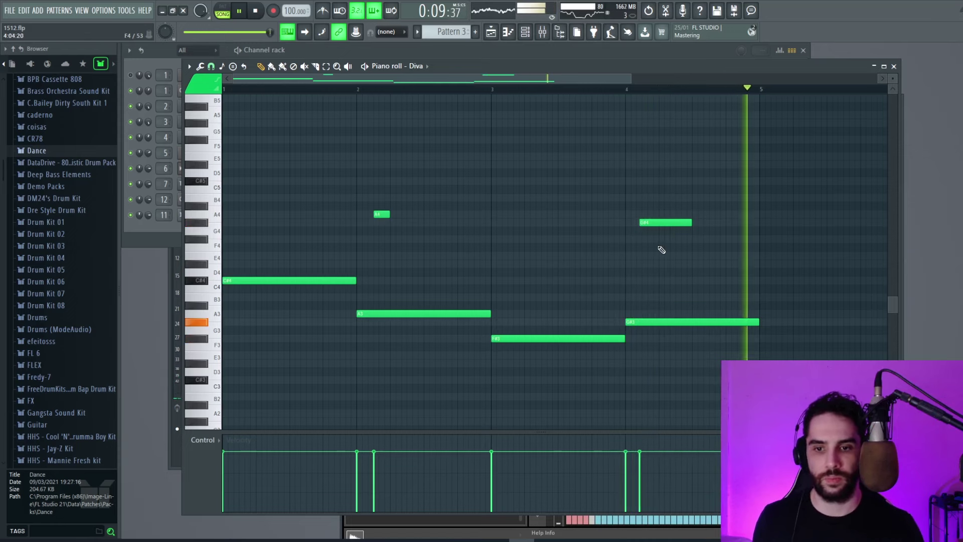
Quantize the Diva notes to the grid, save the project, and play from just before bar 4
key(space)
click(200, 66)
click(223, 143)
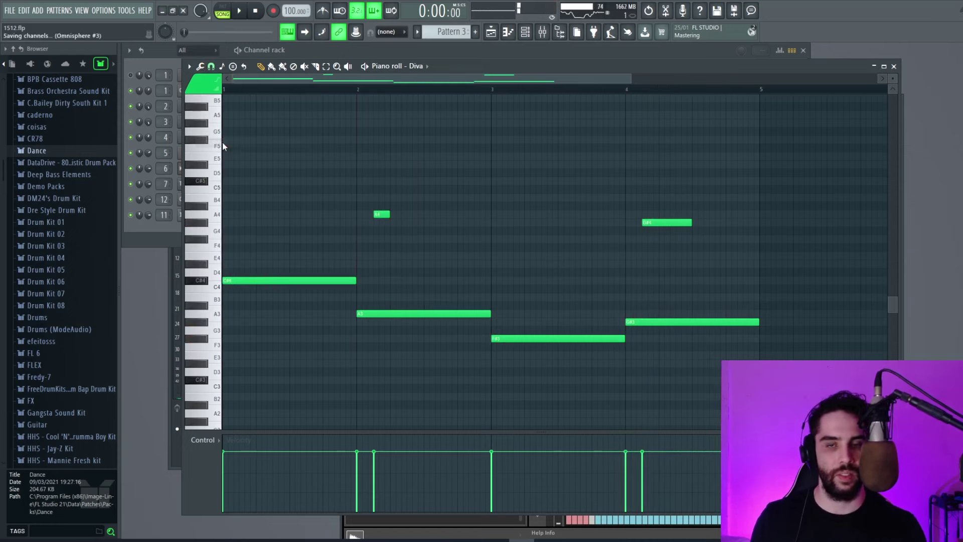
click(623, 91)
key(space)
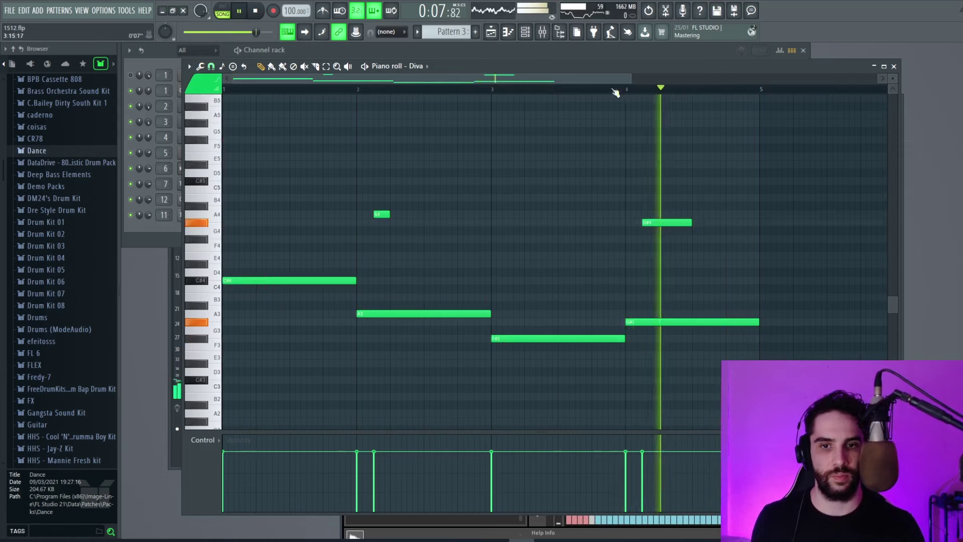
Duplicate all playlist clips from bars 1 to 4 into bars 5 to 8
click(491, 32)
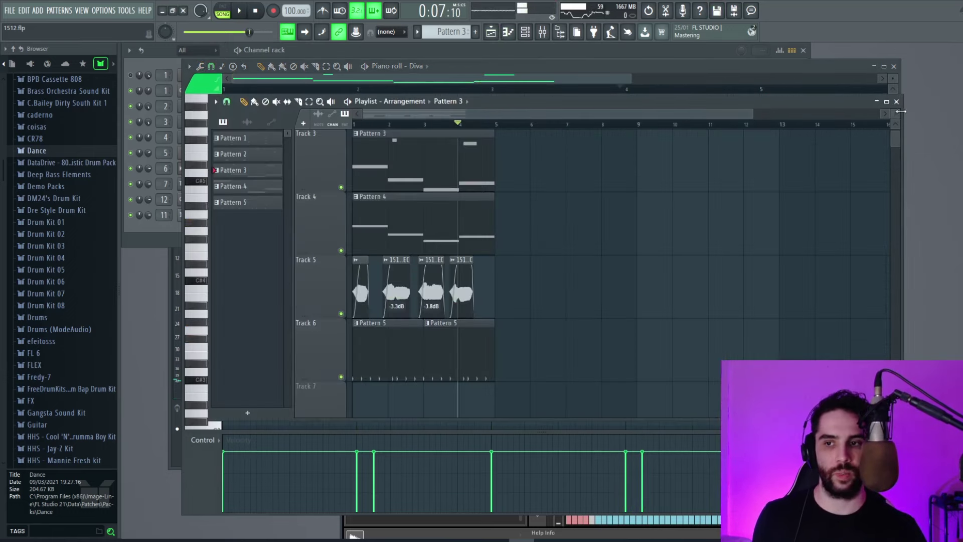
scroll(523, 208, down, 6)
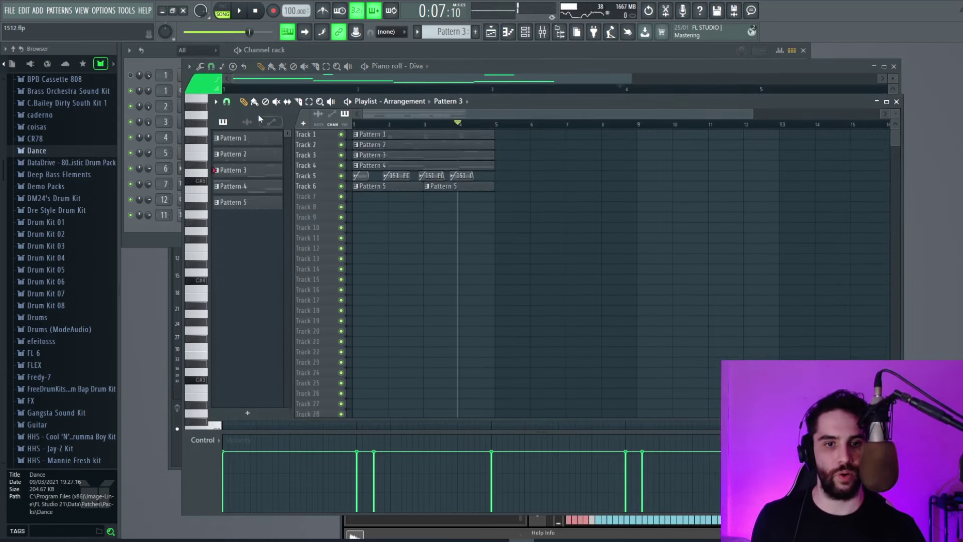
drag(497, 208, 299, 94)
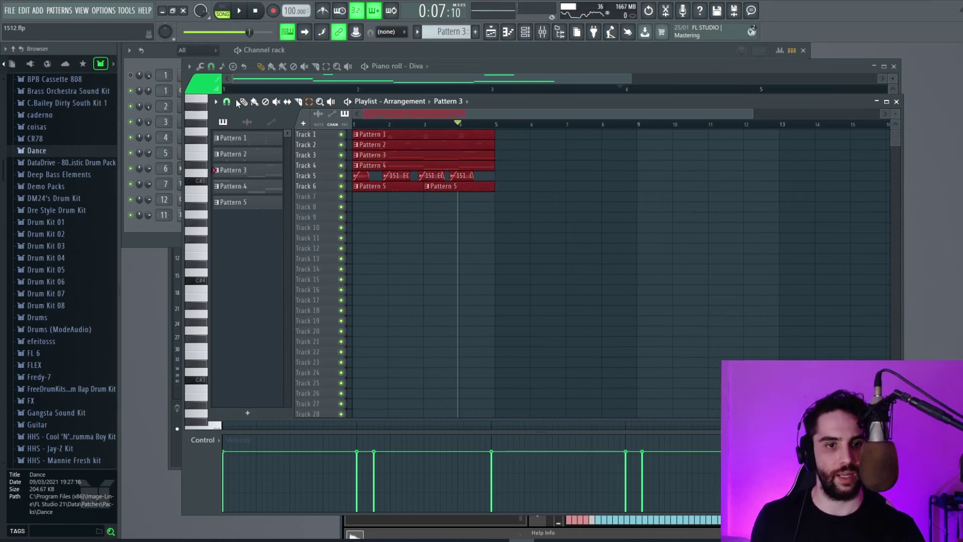
key(ctrl+b)
click(532, 208)
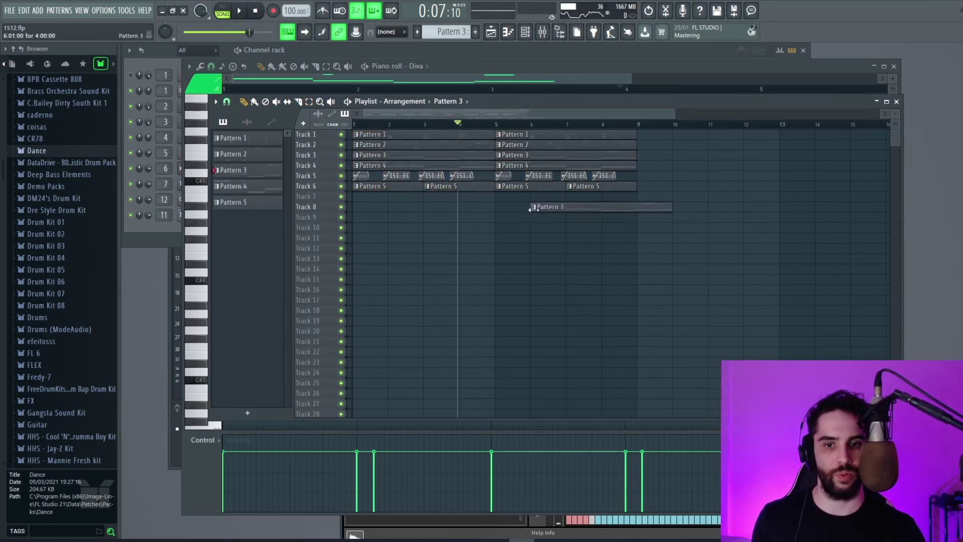
Create Pattern 6 with a copy of Pattern 3's Diva notes and place it on Track 9 at bar 5
key(F6)
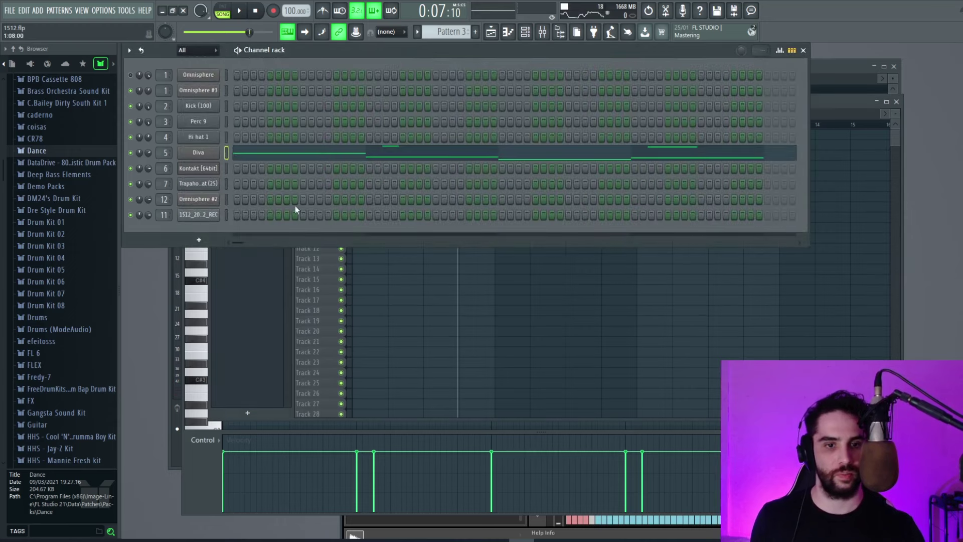
click(476, 32)
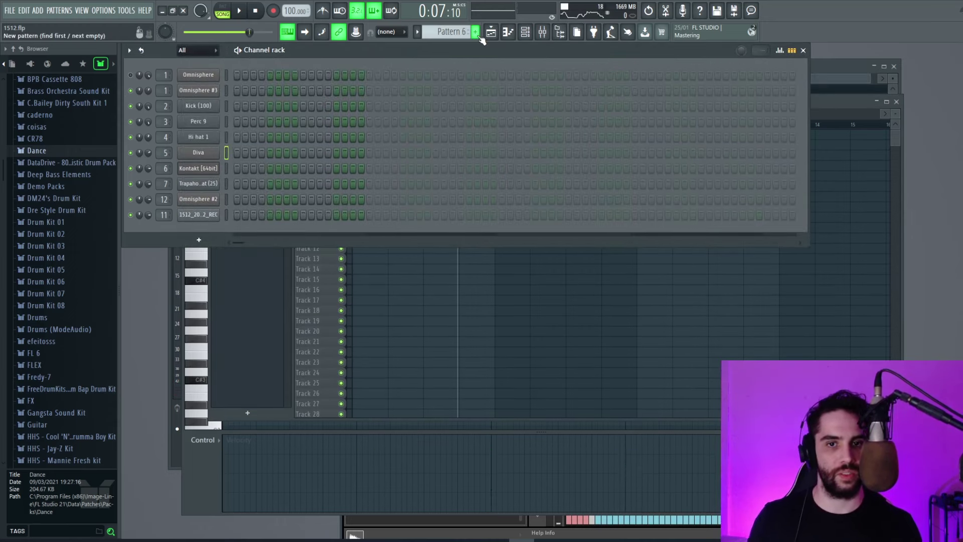
key(F5)
click(502, 217)
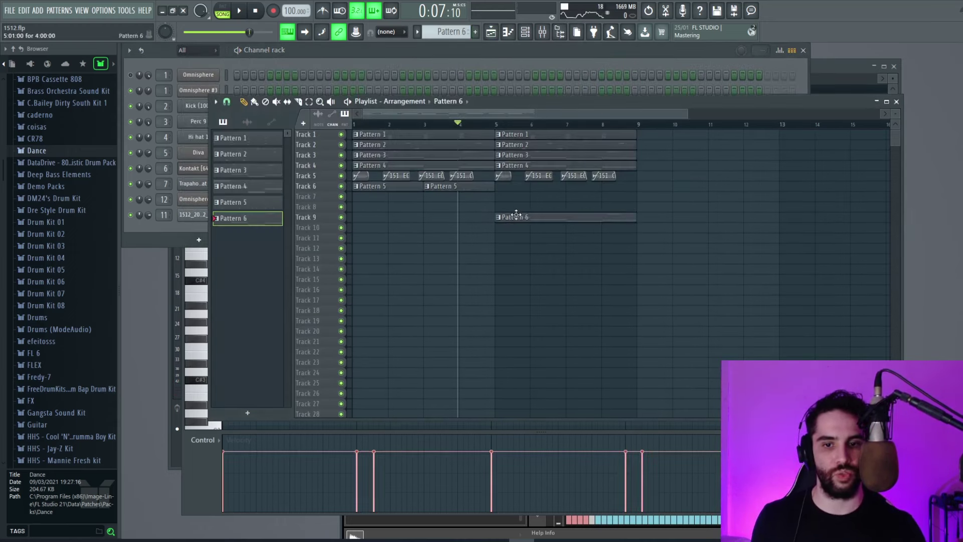
Shorten Pattern 6's opening C#4 note to half a bar and play it back
double_click(517, 216)
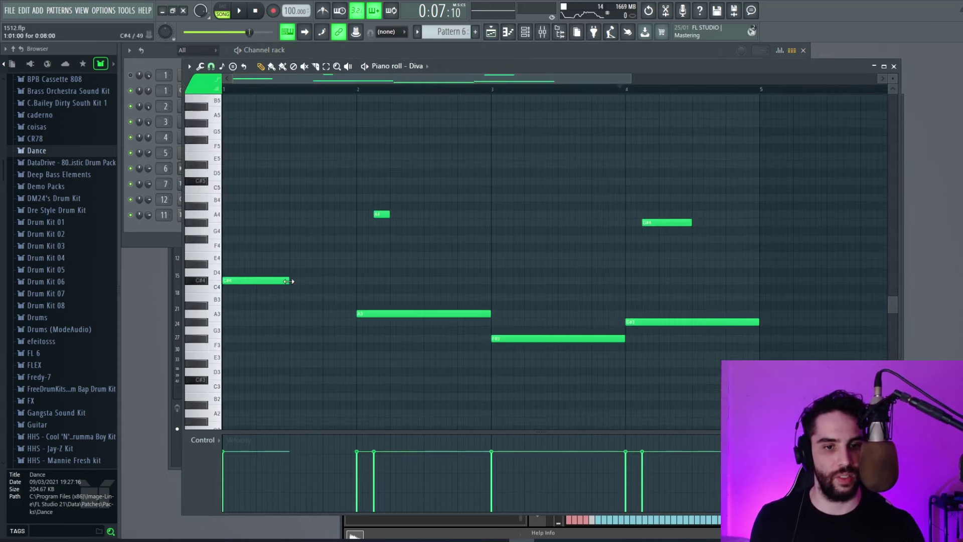
key(space)
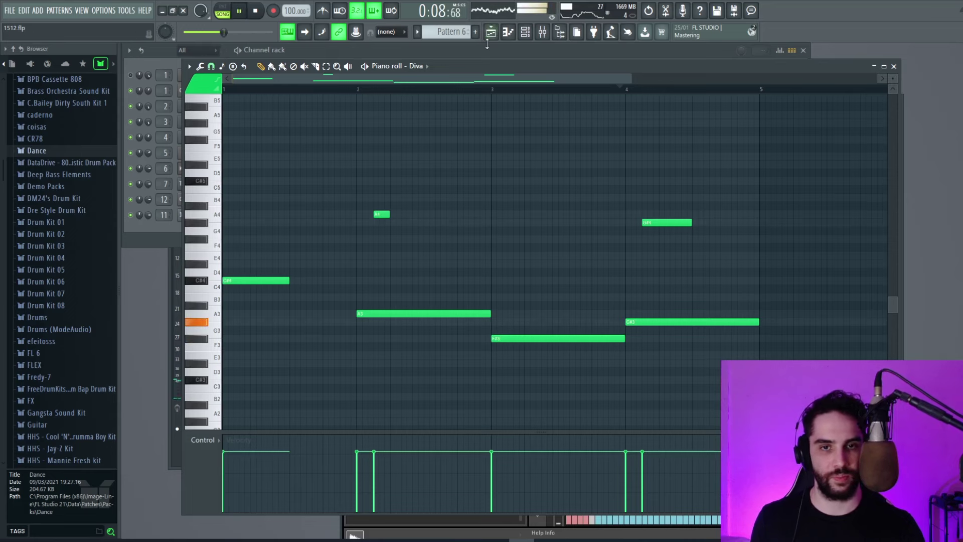
Move Pattern 6's A3 note a quarter bar later so it starts after the short A4 note
drag(478, 315, 509, 314)
key(space)
Place Pattern 5 clips on Track 6 at bars 5 and 7 and play from bar 5
key(F5)
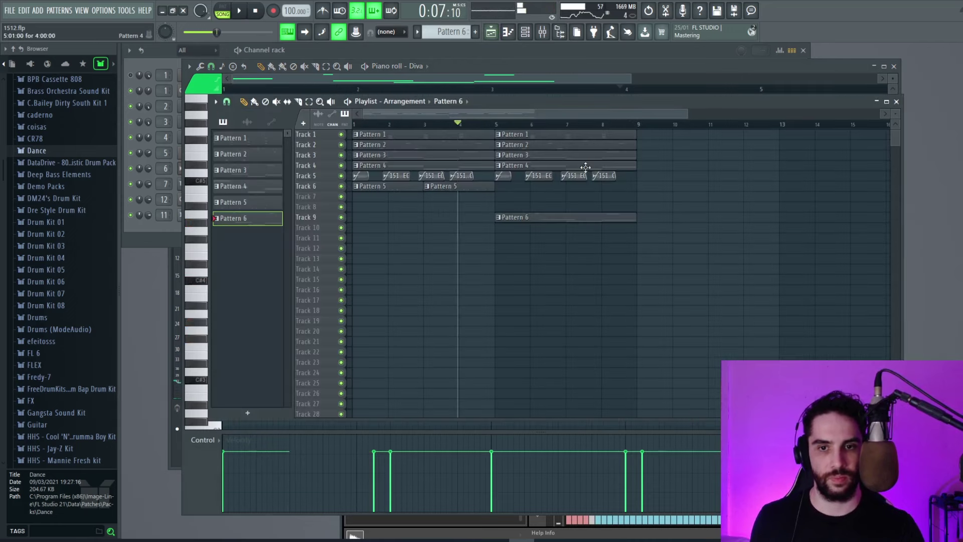
click(490, 188)
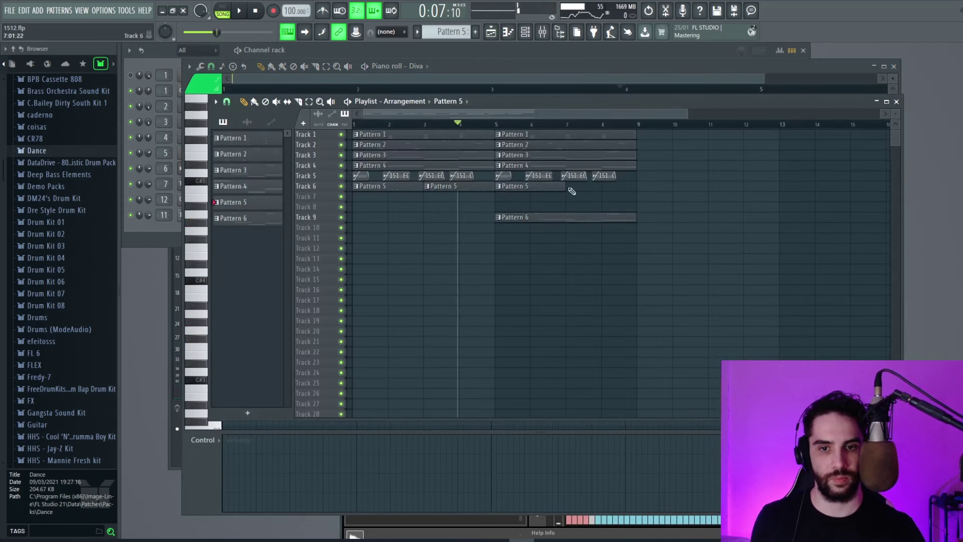
click(503, 127)
key(space)
Shorten Pattern 6's A3 note to a quarter bar and its F#3 note to half a bar, checking the playback
double_click(498, 217)
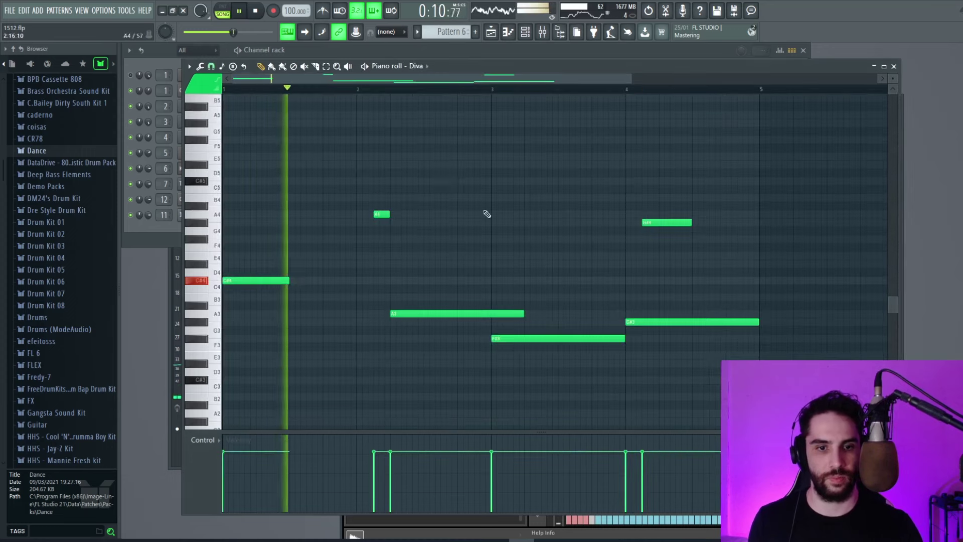
drag(523, 314, 424, 314)
key(space)
key(space)
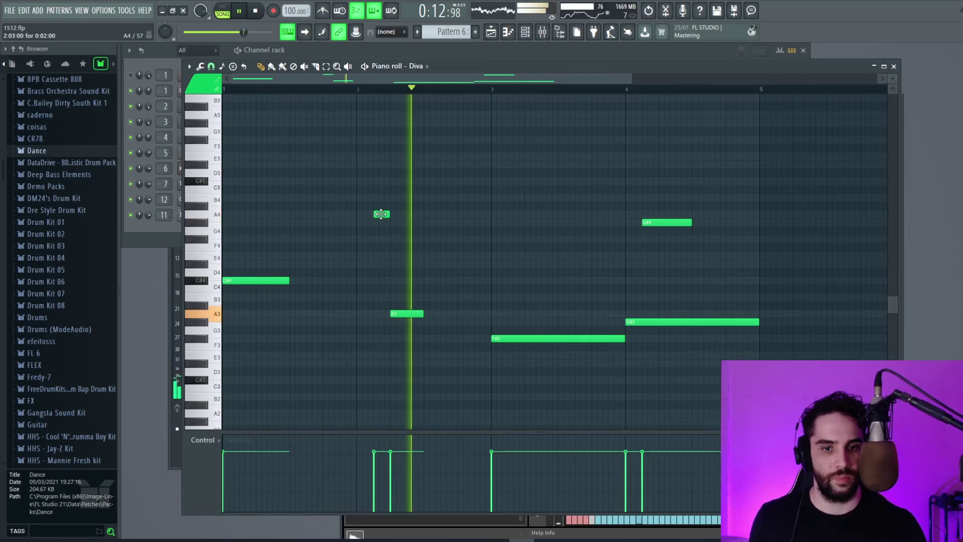
drag(624, 339, 570, 349)
key(space)
Delete the long G#3 note in bar 4 of Pattern 6 and play the result
drag(703, 324, 729, 324)
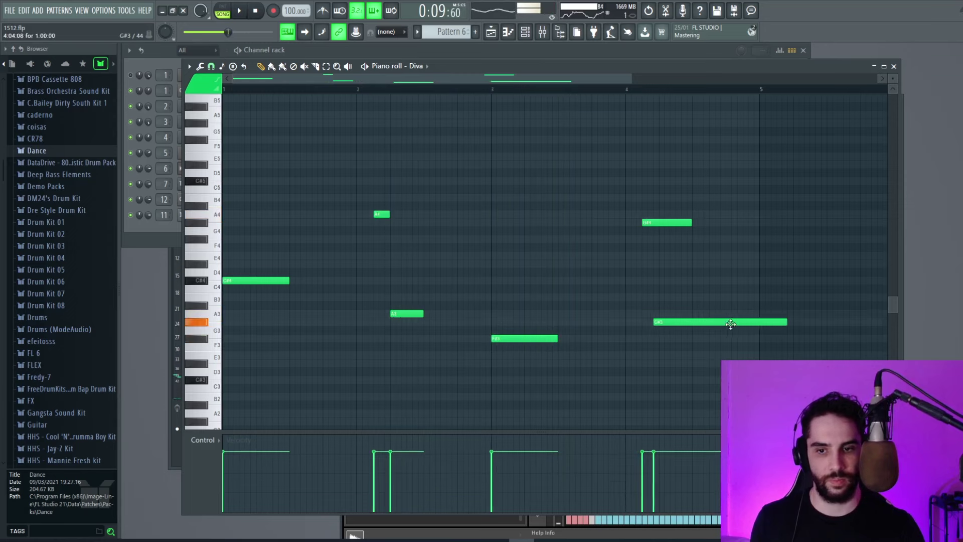
right_click(723, 323)
key(space)
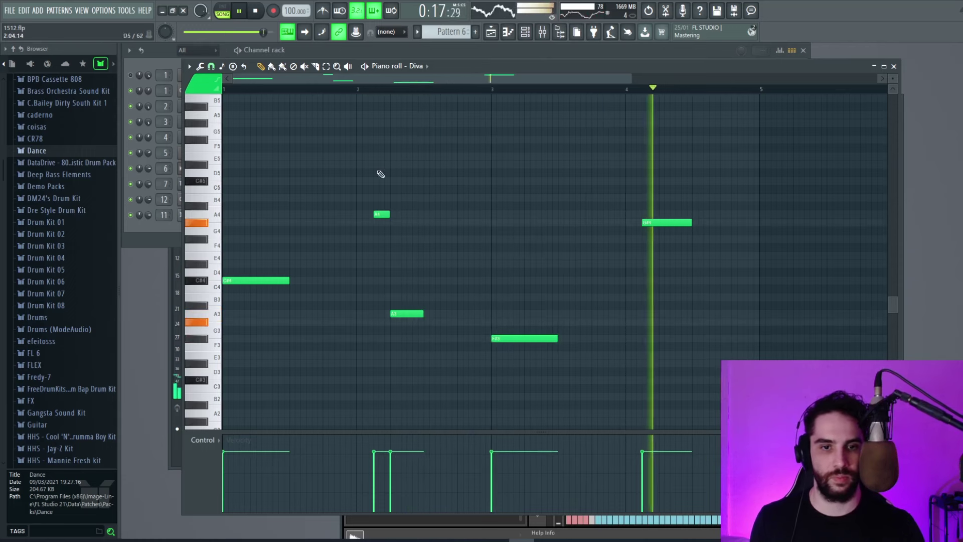
key(space)
Quantize the Diva notes in Pattern 6
click(200, 66)
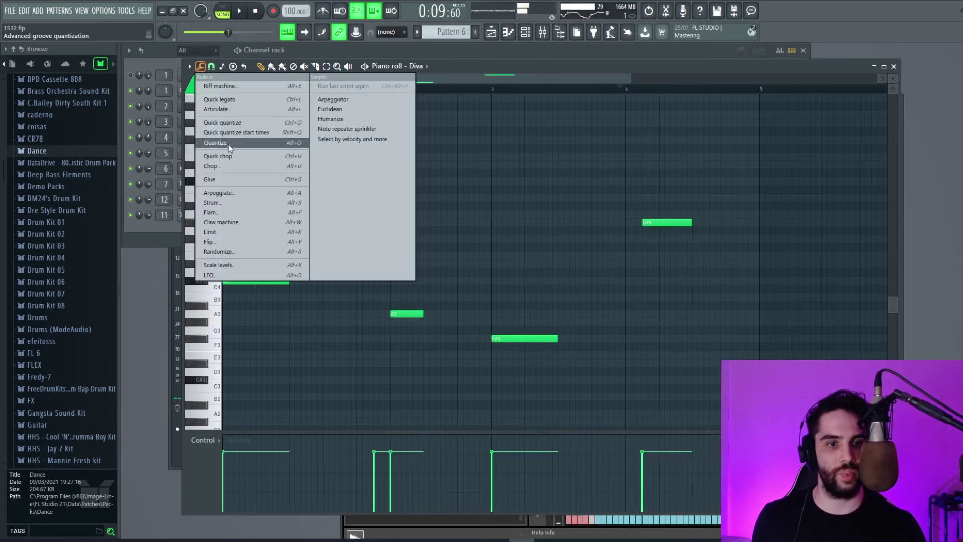
click(216, 142)
click(555, 332)
Create an empty Pattern 7 and place its clip on Track 11 at bar 1
click(491, 32)
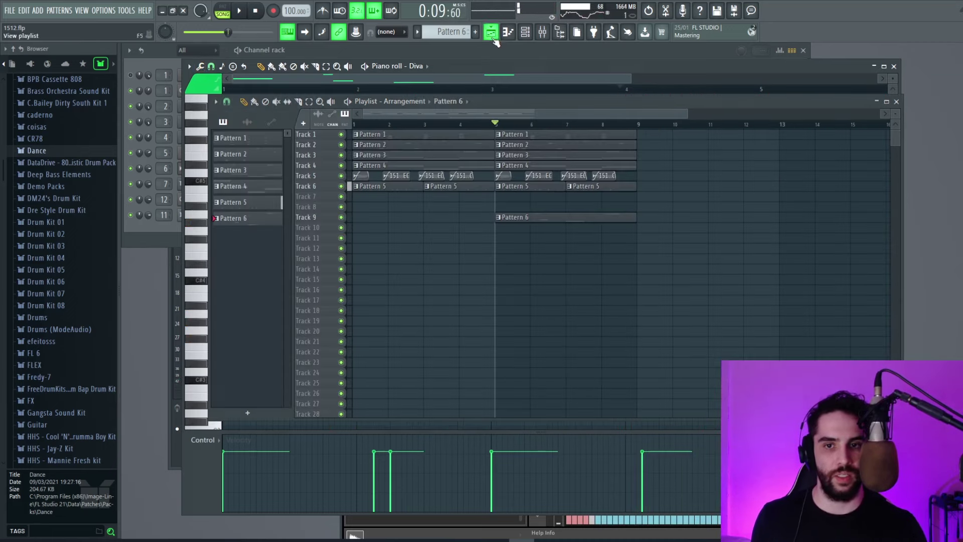
key(F6)
click(476, 33)
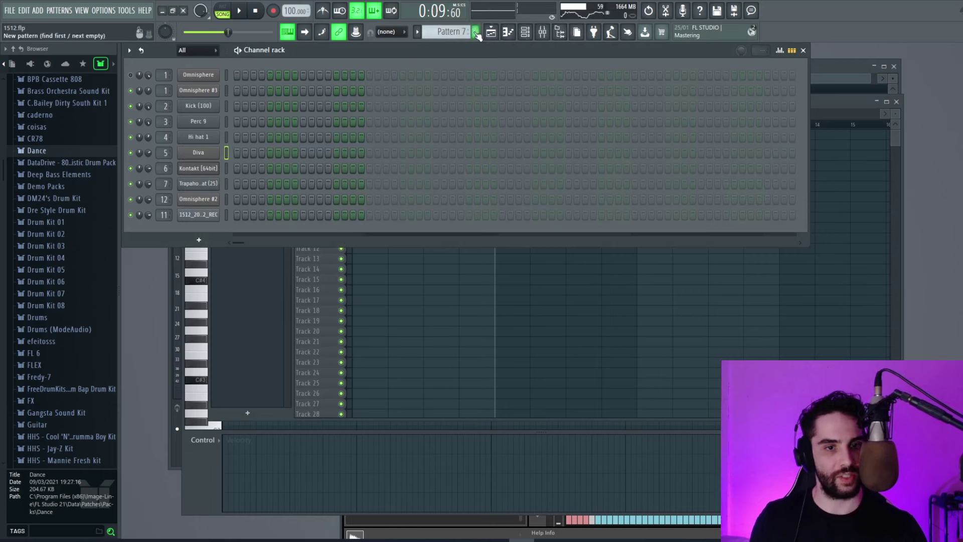
click(411, 270)
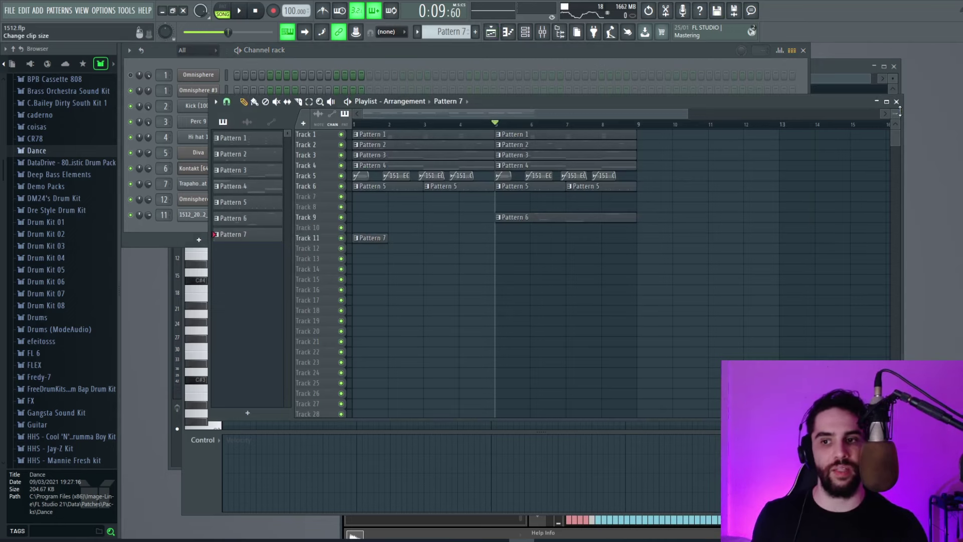
Increase the height of the playlist tracks and save the project
drag(896, 114, 896, 113)
click(10, 11)
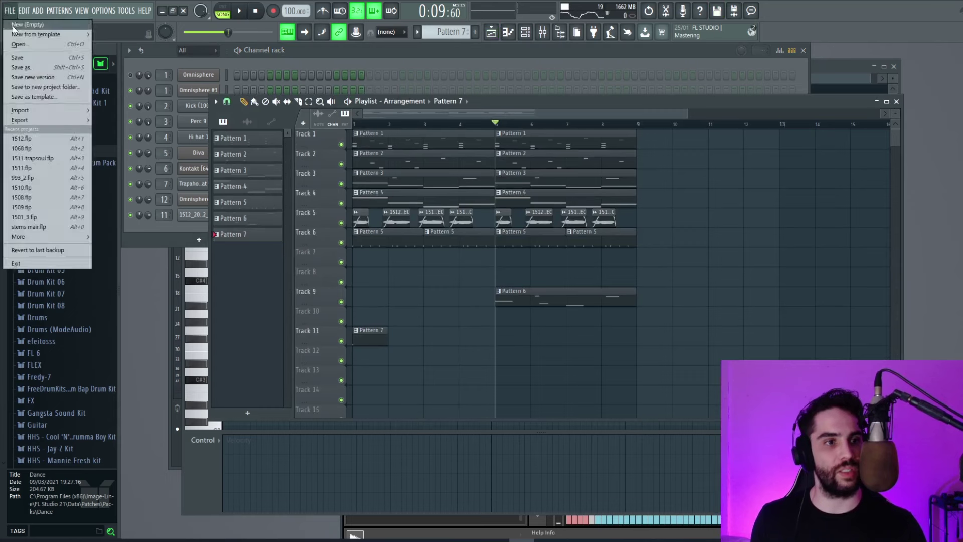
click(24, 58)
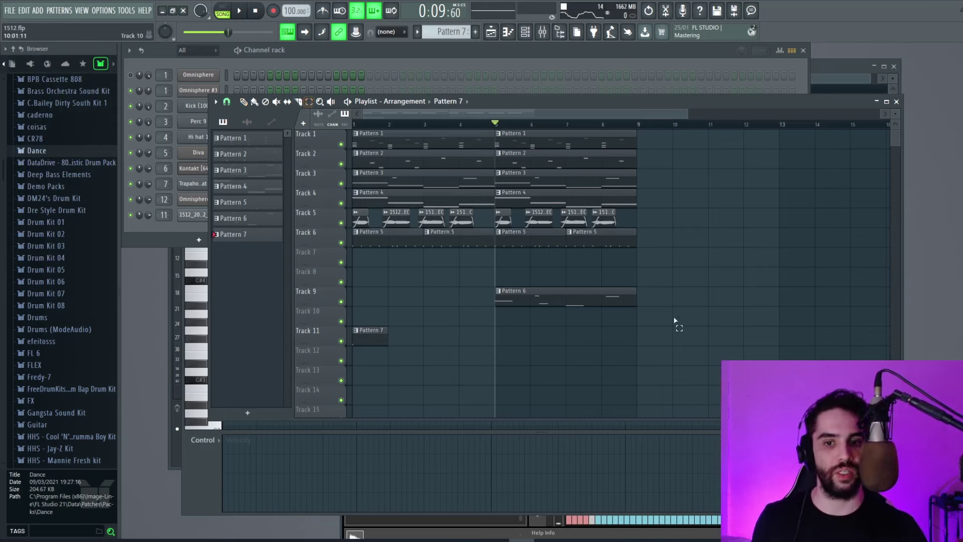
Duplicate all playlist clips from bars 1 to 8 into bars 9 to 16
key(ctrl+a)
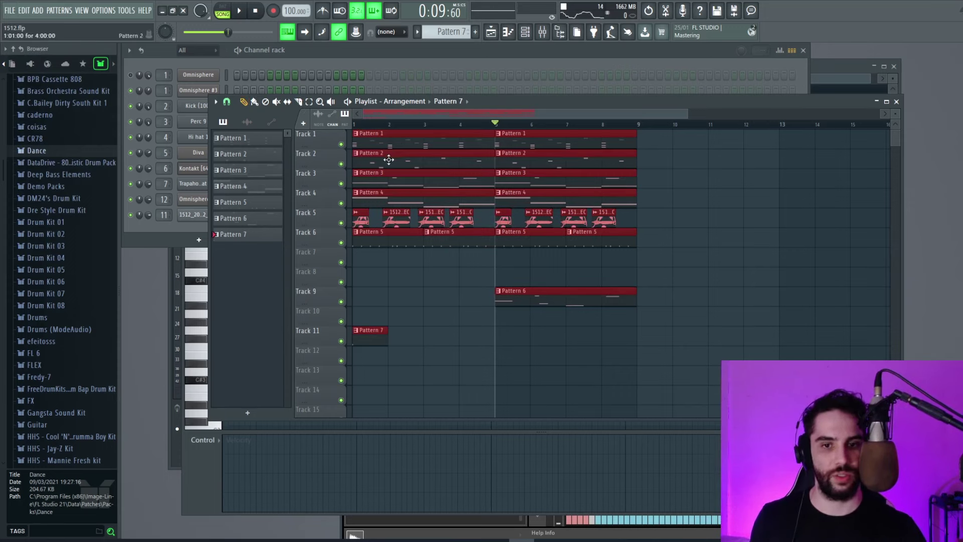
key(ctrl+b)
click(411, 279)
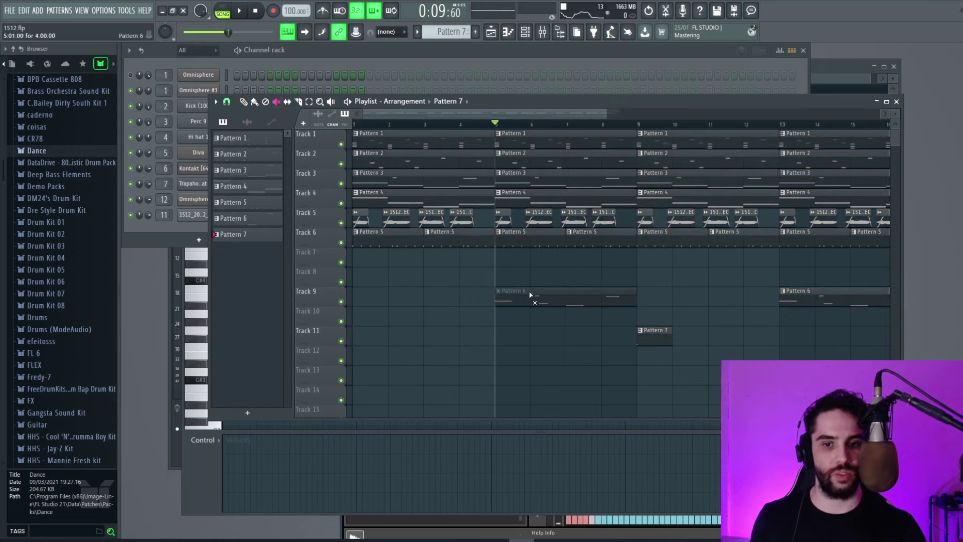
Mute the Pattern 3 and Pattern 5 clips in bars 1 to 8 and Pattern 6 at bar 5, and play from the start
drag(596, 239, 393, 247)
drag(471, 206, 507, 205)
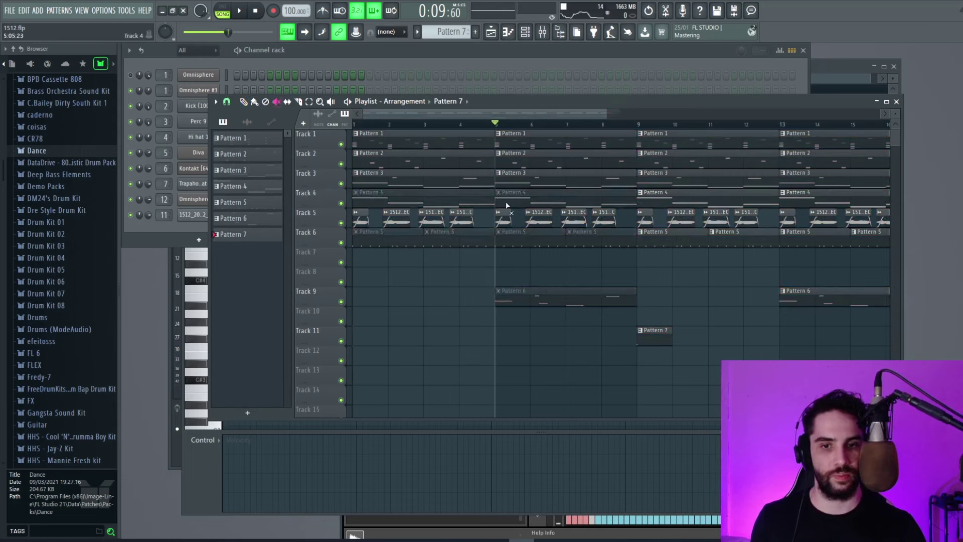
key(space)
key(space)
drag(442, 192, 444, 182)
key(space)
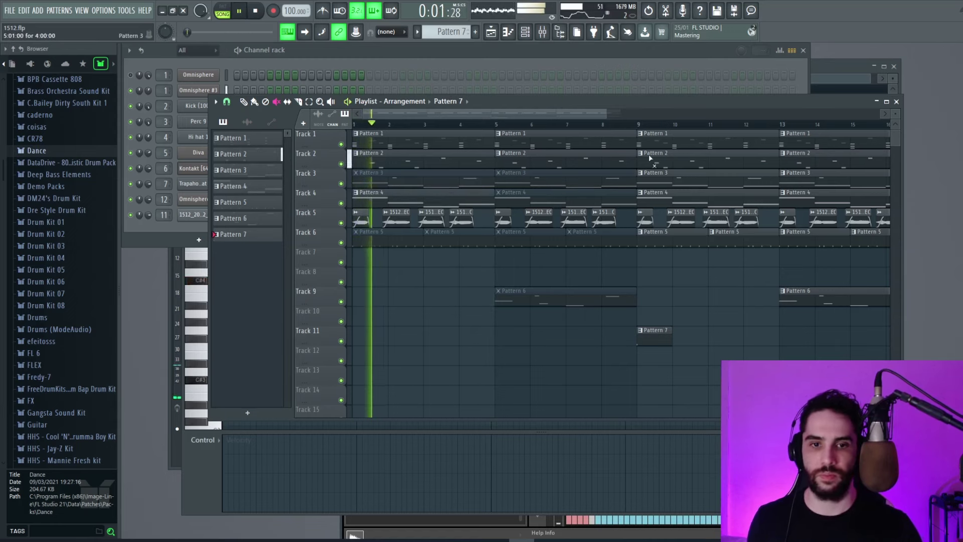
Mute Pattern 2 at bar 1, listen with all 16 bars in view, and unmute Pattern 4 at bar 5
drag(901, 115, 900, 122)
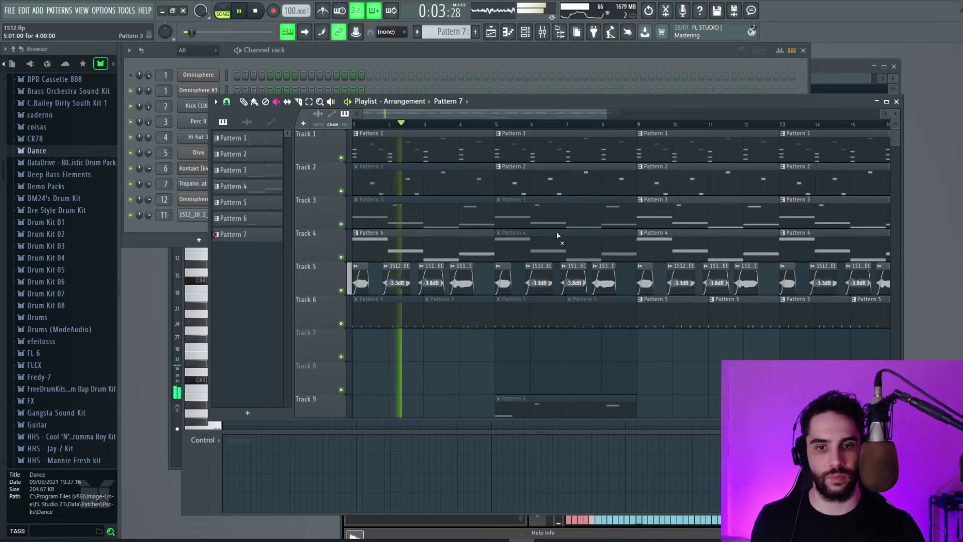
drag(610, 113, 765, 106)
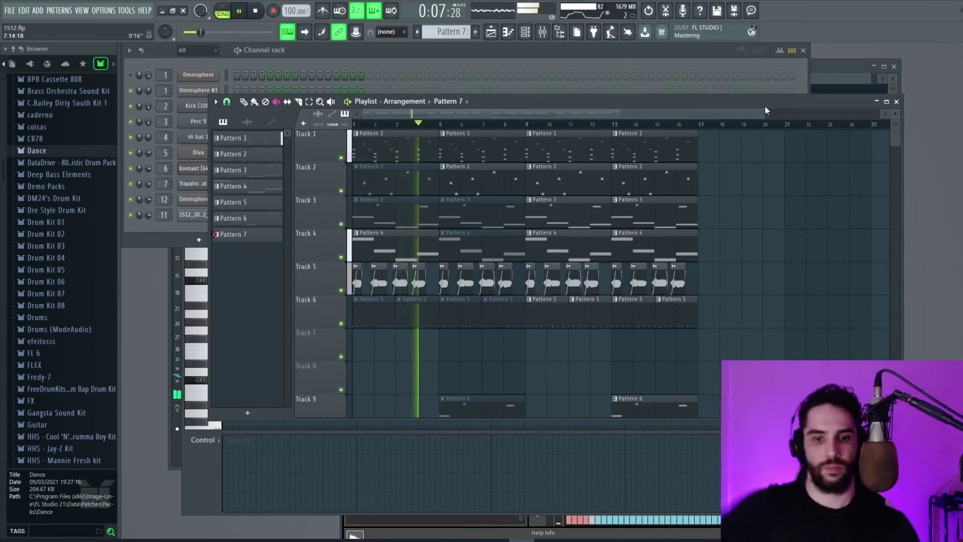
scroll(480, 236, down, 2)
scroll(481, 236, up, 2)
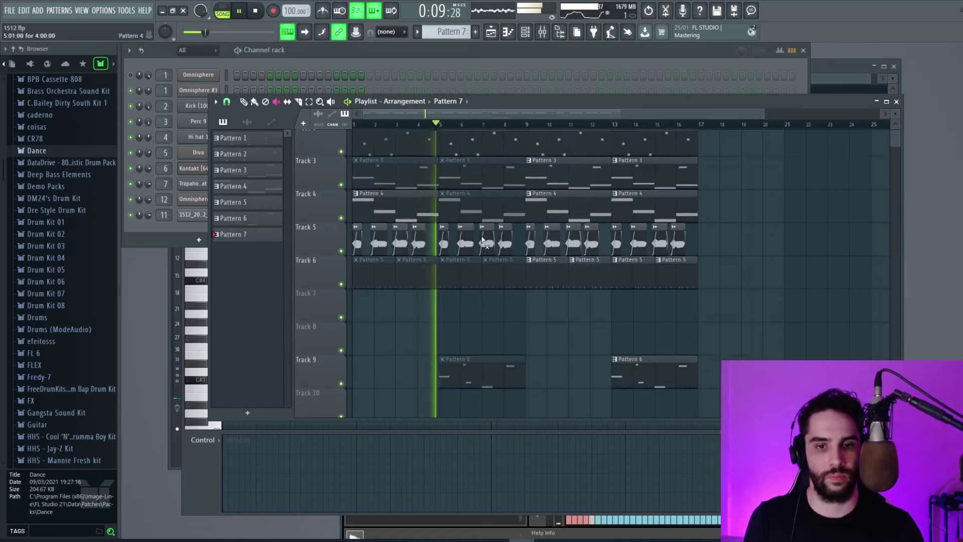
key(space)
Place two Pattern 5 clips on Track 13 at bars 5 and 7 and play them briefly
scroll(478, 229, down, 3)
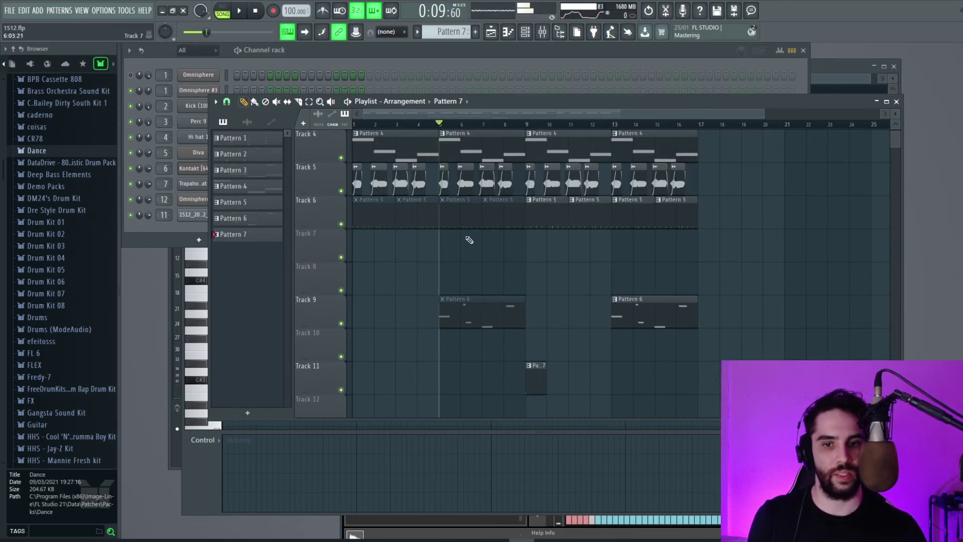
scroll(552, 286, up, 3)
scroll(549, 311, down, 7)
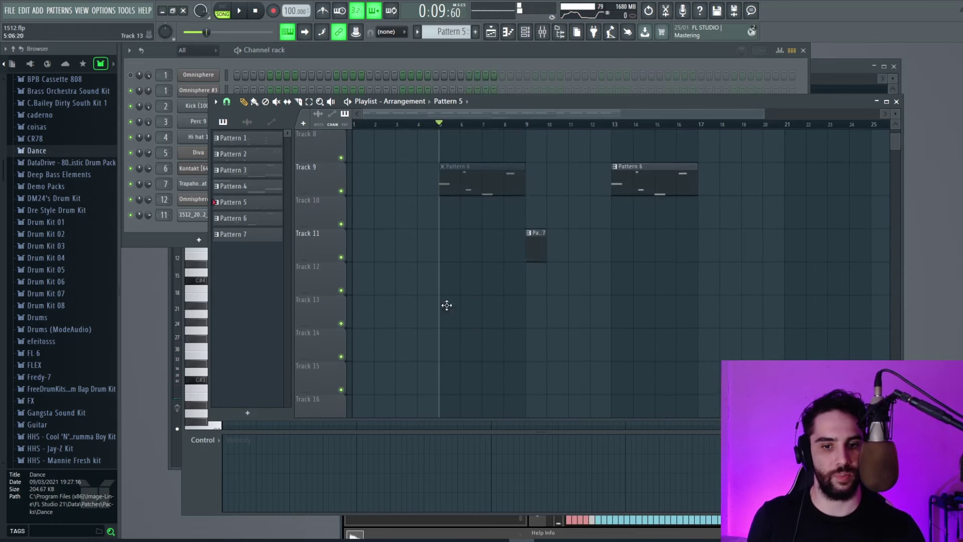
key(space)
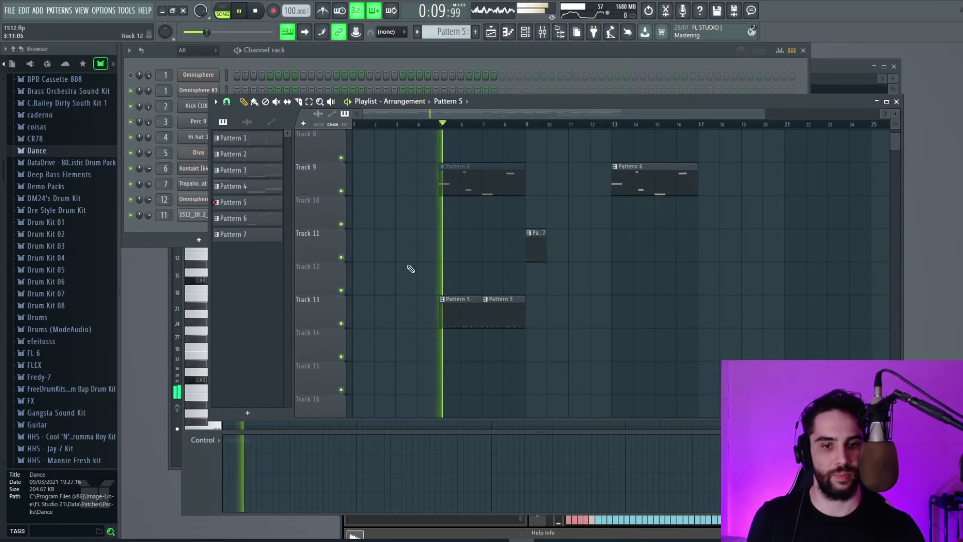
key(space)
Consolidate Track 13 into an audio clip from the track start
right_click(326, 307)
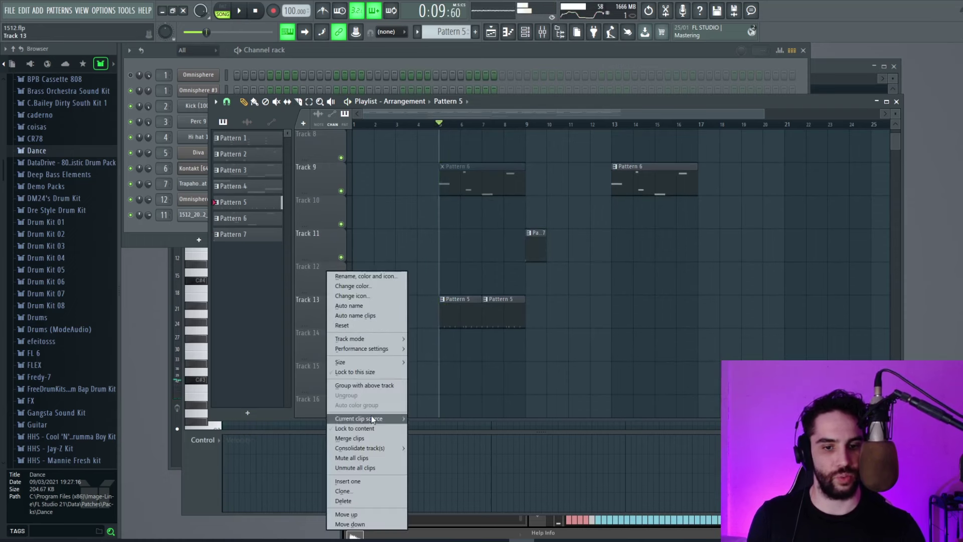
click(312, 314)
right_click(320, 307)
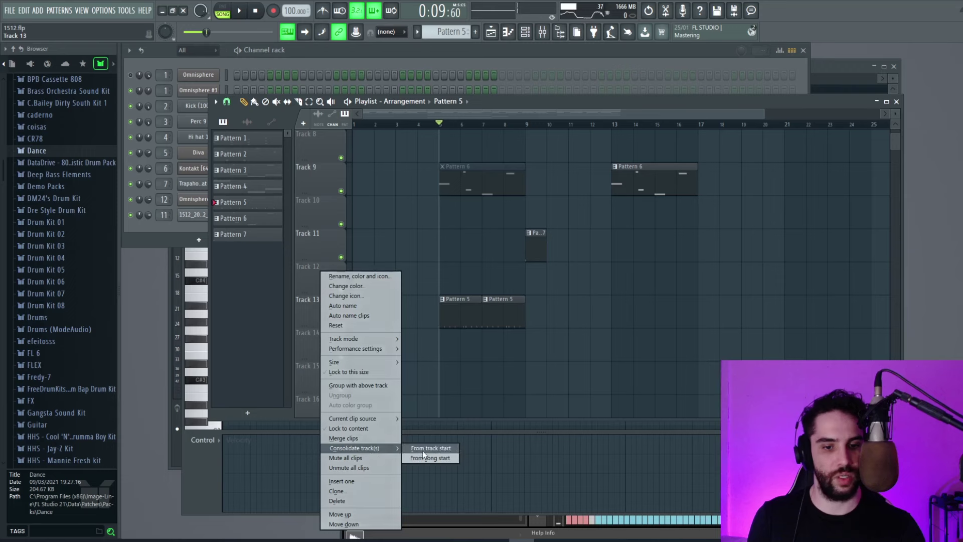
click(428, 449)
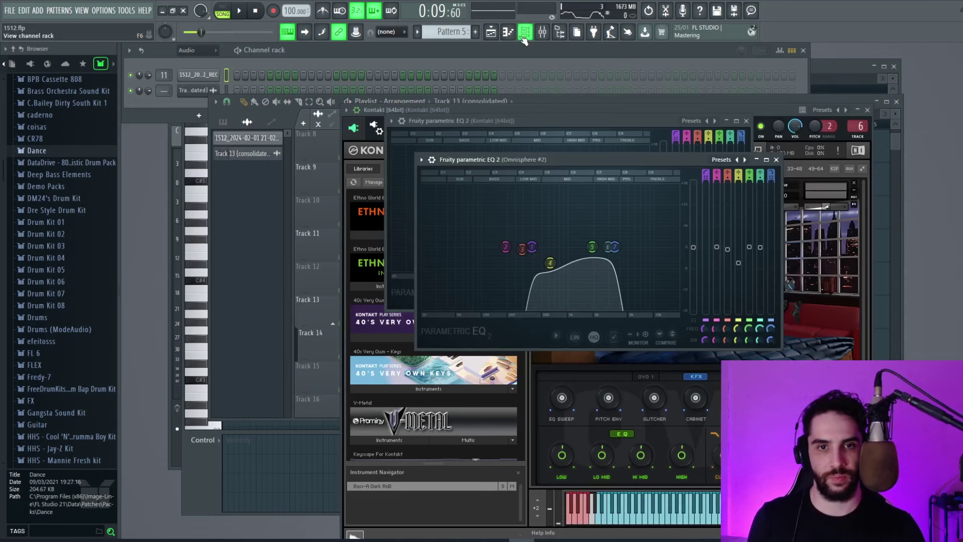
Trim the silent tail off the consolidated Track 13 audio clip and lower its time-stretching pitch
click(494, 35)
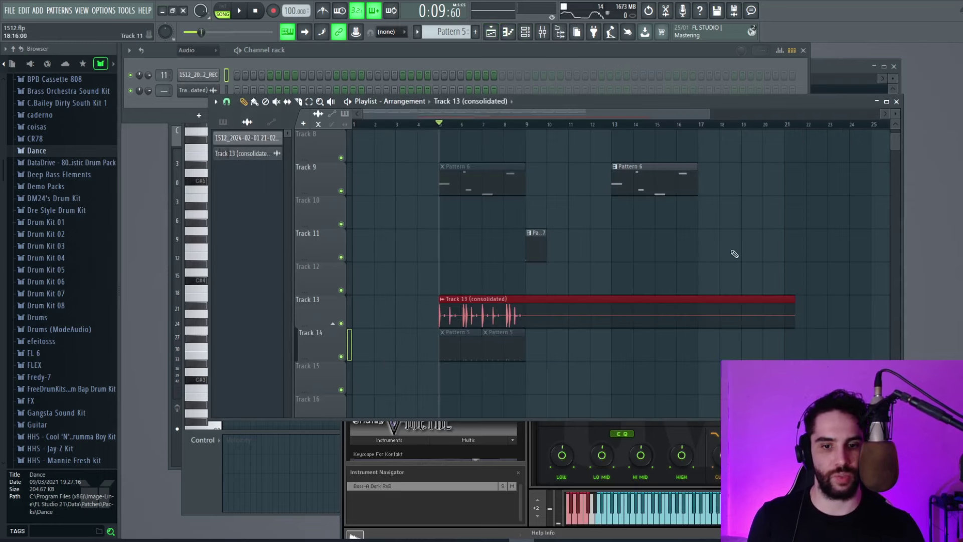
click(195, 90)
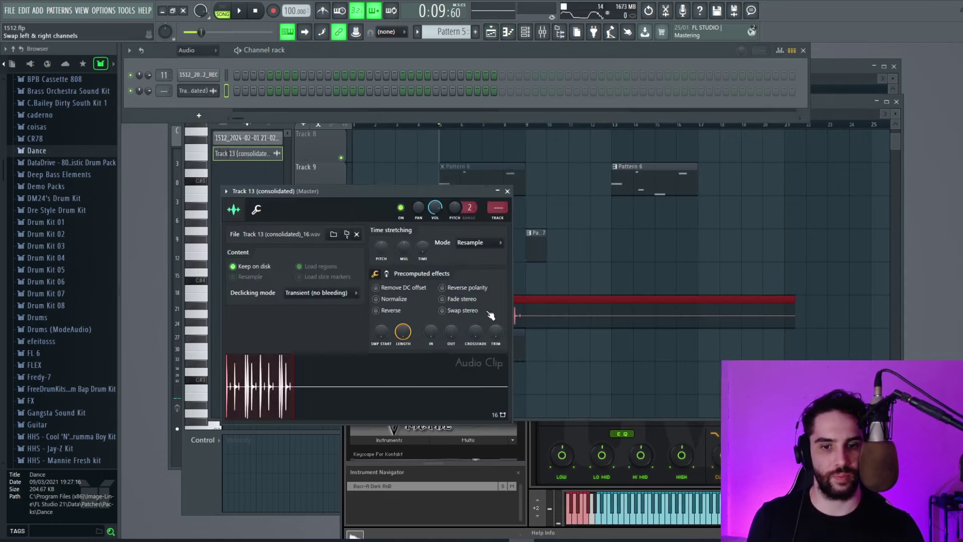
drag(491, 332, 491, 301)
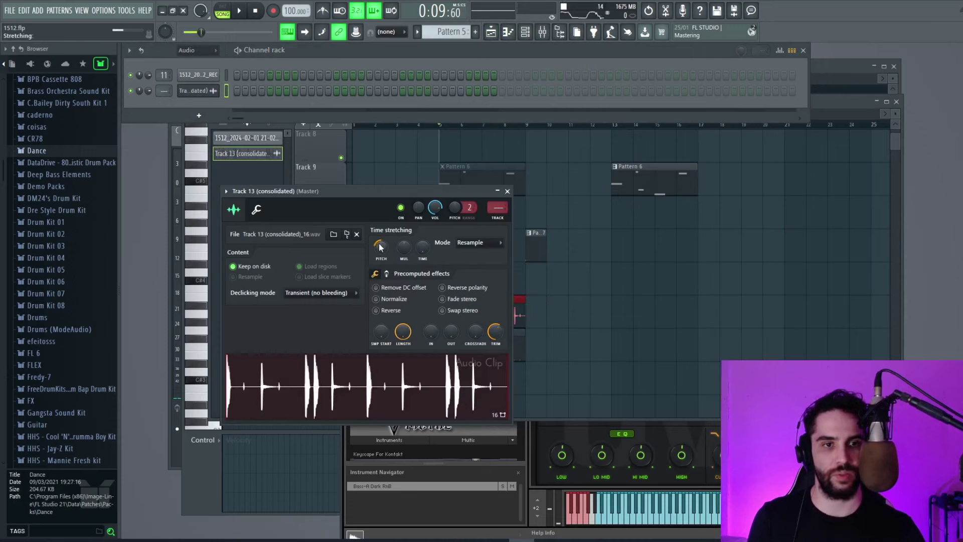
Route the consolidated clip to mixer track 16 and load Fruity Parametric EQ 2 in effect slot 3
click(542, 33)
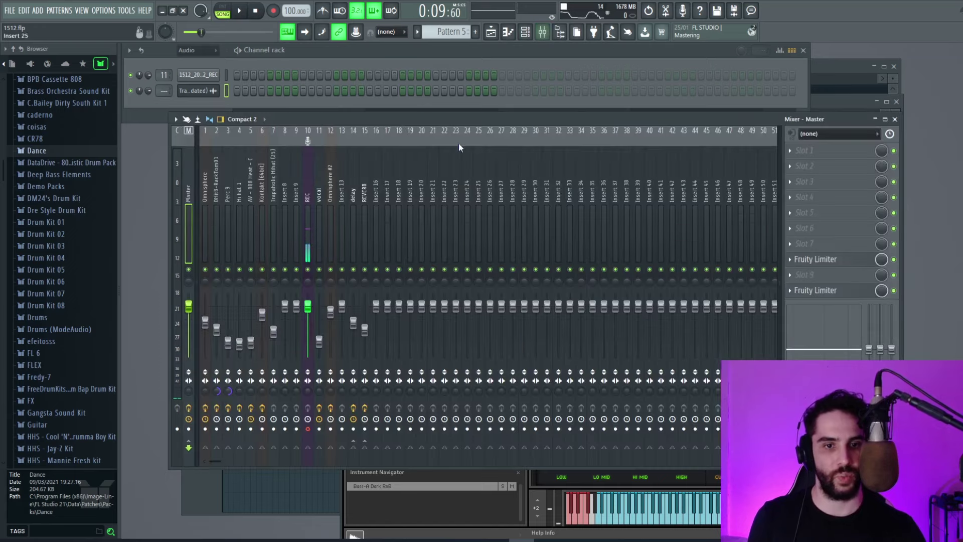
key(ctrl+l)
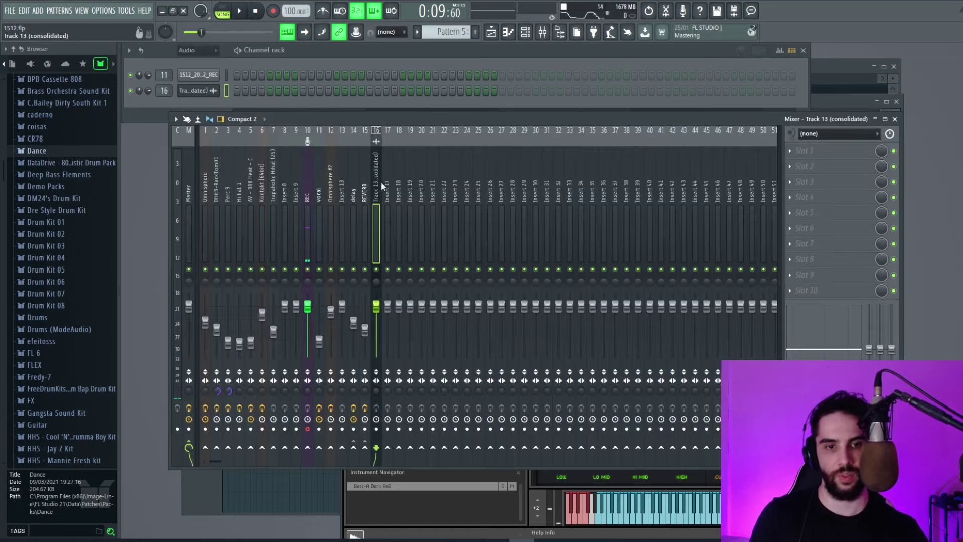
click(796, 181)
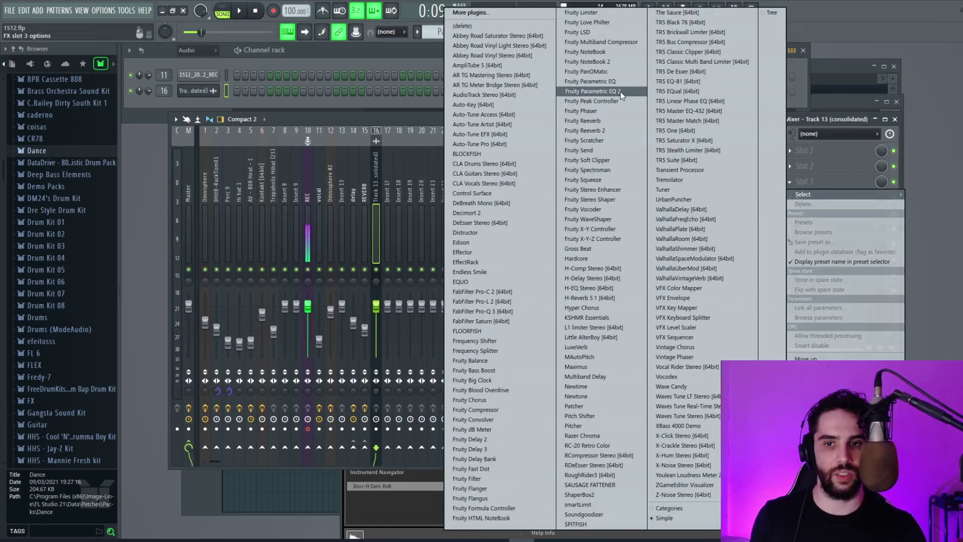
click(582, 91)
Load the EQ's legak preset and lower its low-pass band to about 1500 Hz while playing the song
click(185, 150)
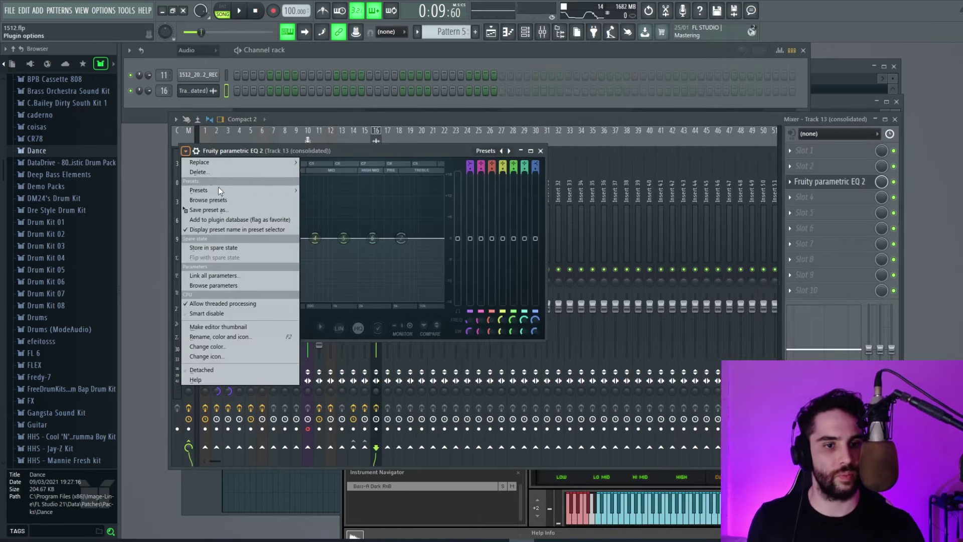
mouse_move(234, 192)
click(325, 201)
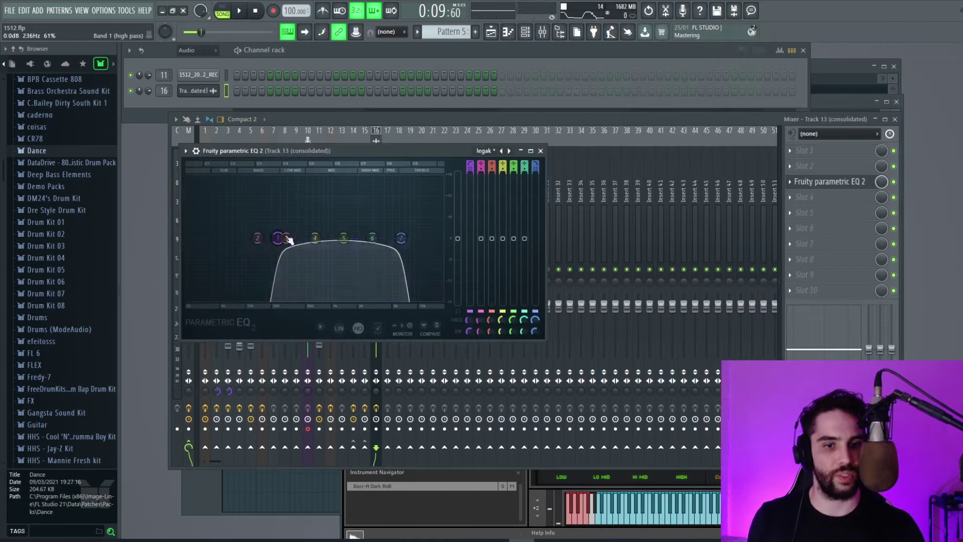
key(space)
drag(361, 242, 307, 240)
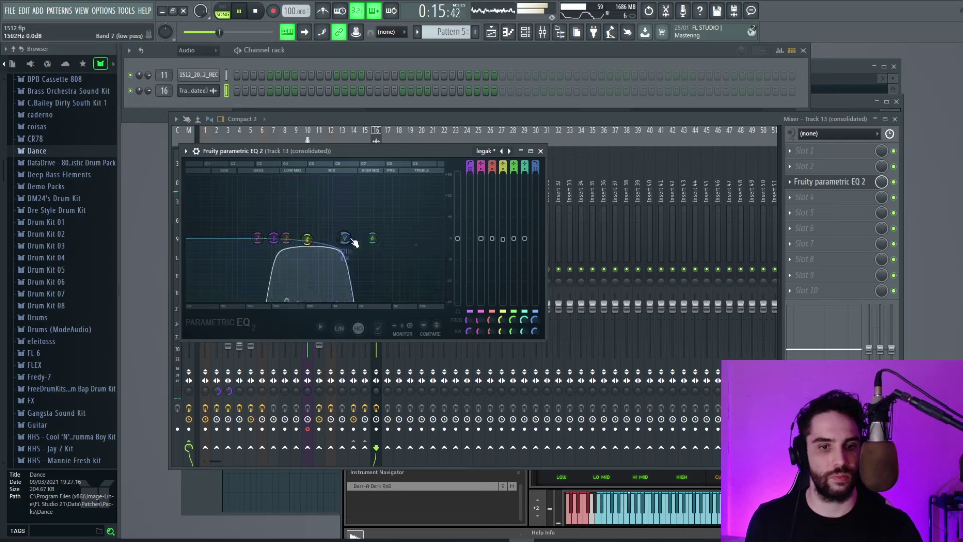
Close the EQ and lower mixer track 16's volume to about -6.6 dB
click(540, 150)
drag(376, 307, 378, 321)
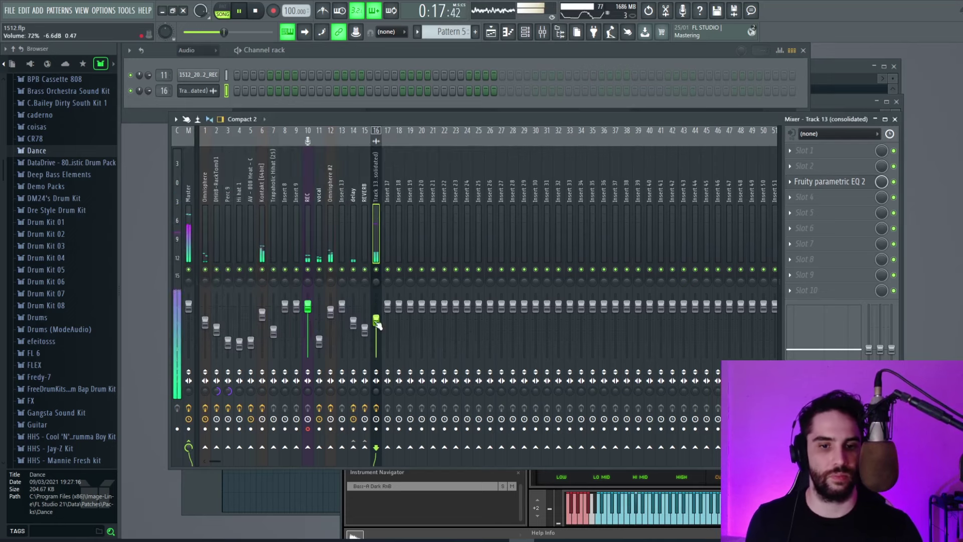
Replay the song from an earlier point and lower mixer track 16's volume further
key(space)
click(492, 31)
drag(894, 114, 894, 191)
key(space)
click(543, 32)
drag(376, 321, 379, 343)
In mixer track 16's Fruity Parametric EQ 2, move the high-pass band to a lower frequency and slightly raise band 3
click(845, 182)
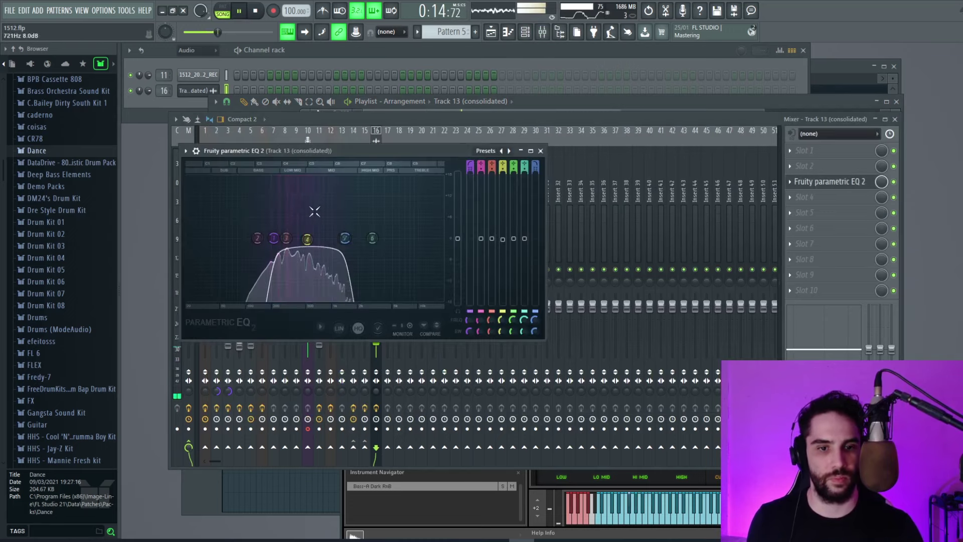
drag(278, 246, 260, 238)
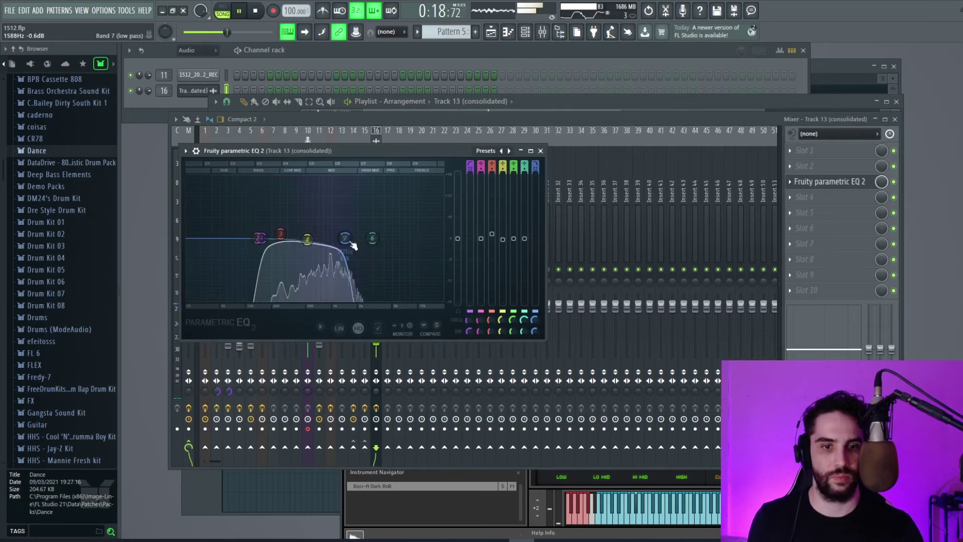
click(507, 119)
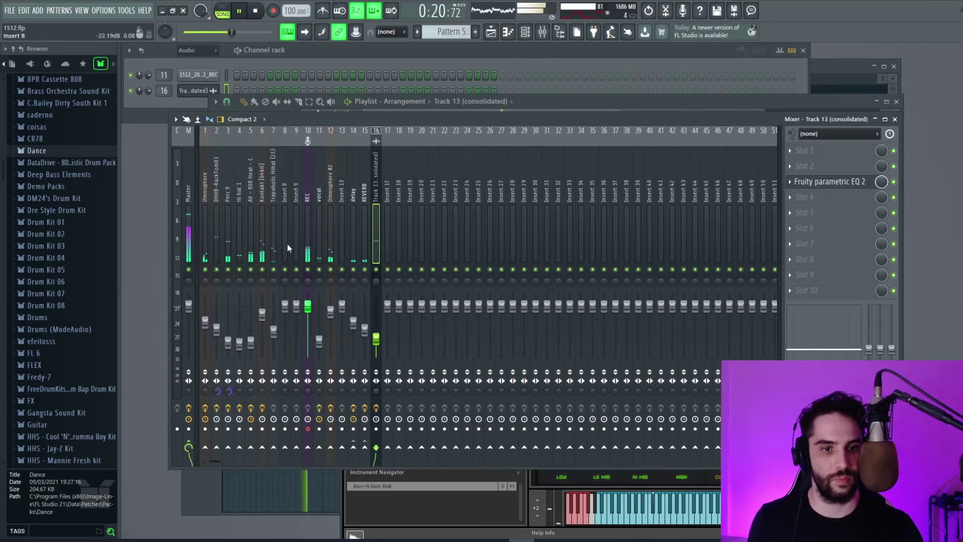
Lower the Trapaholic Hihat mixer track's volume slightly and return to the playlist with playback stopped
drag(274, 330, 273, 336)
click(472, 101)
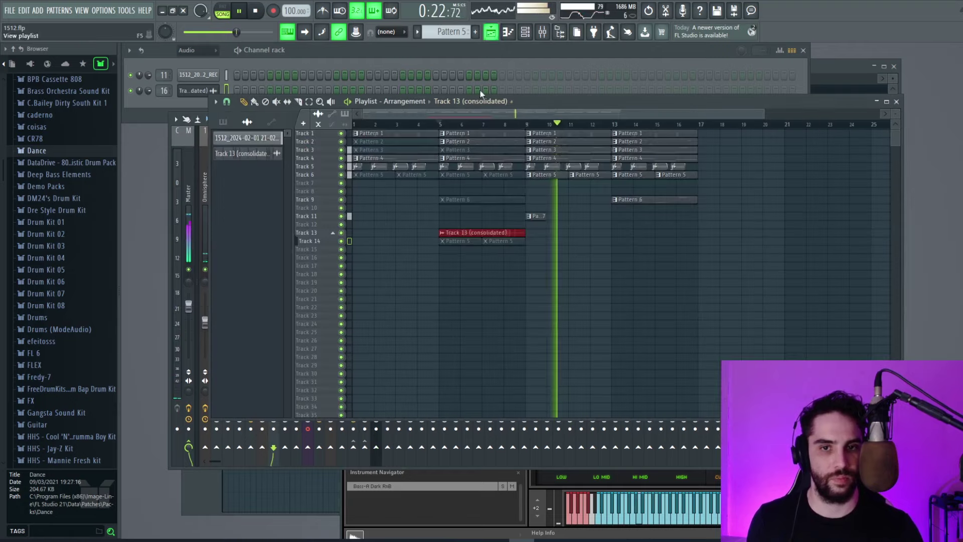
key(space)
Show all channels in the channel rack and move the Track 9 Pattern 6 clip from bar 13 to bar 17
click(200, 51)
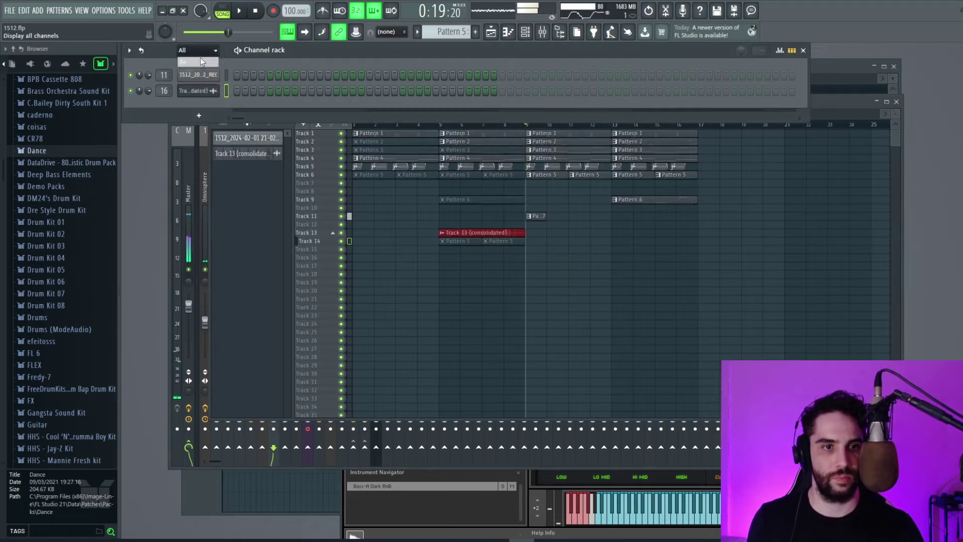
click(201, 59)
click(661, 170)
drag(896, 112, 896, 131)
key(space)
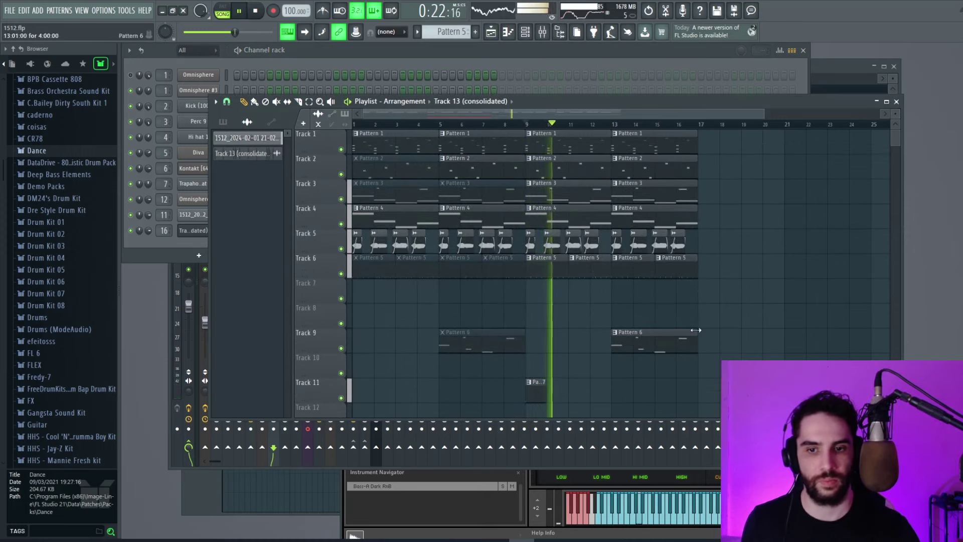
drag(655, 336, 741, 335)
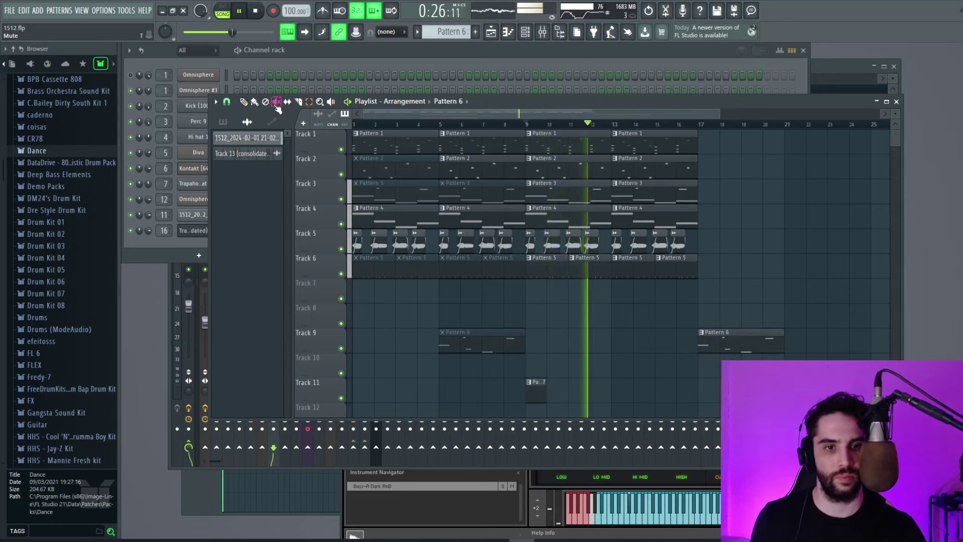
Try muting the vocal slices on Track 5 in bars 9–16 and play the song from shortly before that section
drag(507, 111, 547, 111)
key(space)
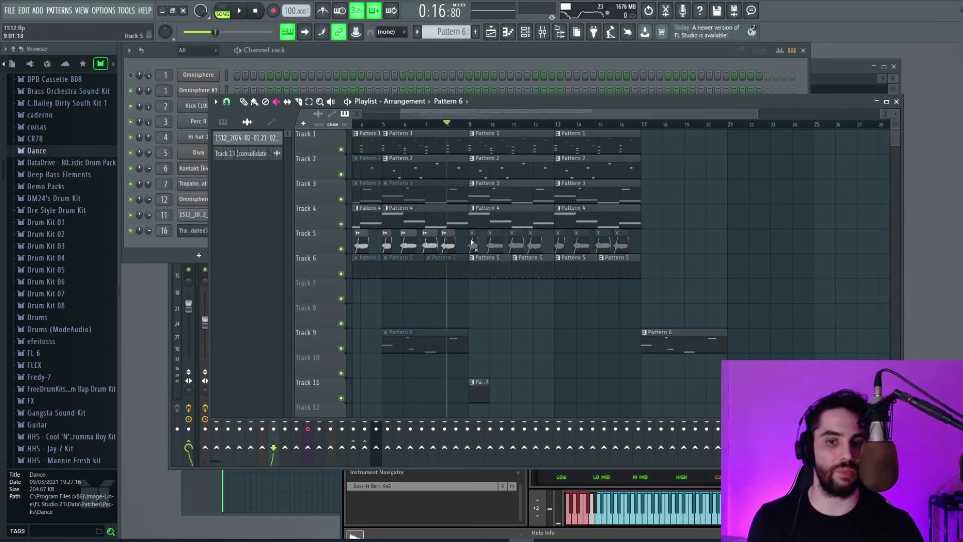
drag(622, 243, 596, 243)
click(435, 126)
key(space)
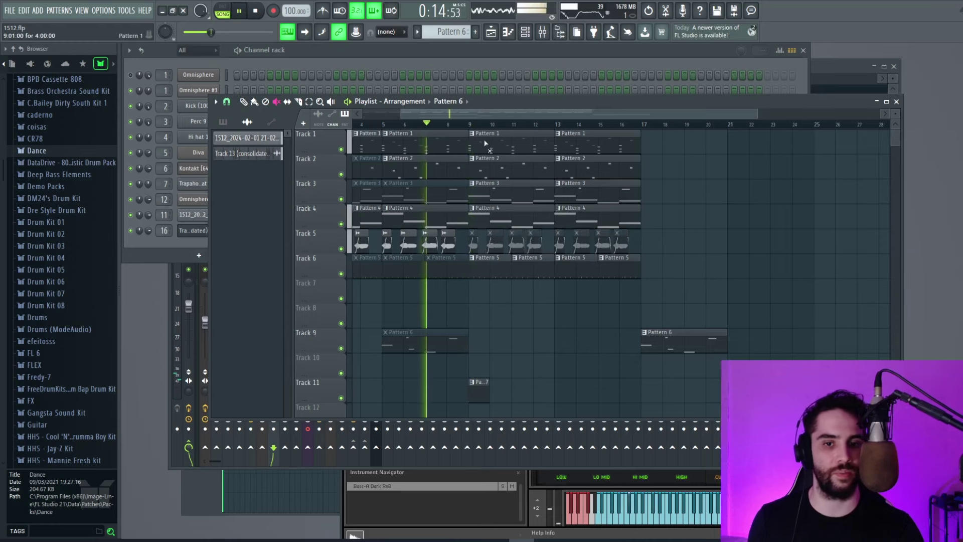
scroll(580, 334, down, 2)
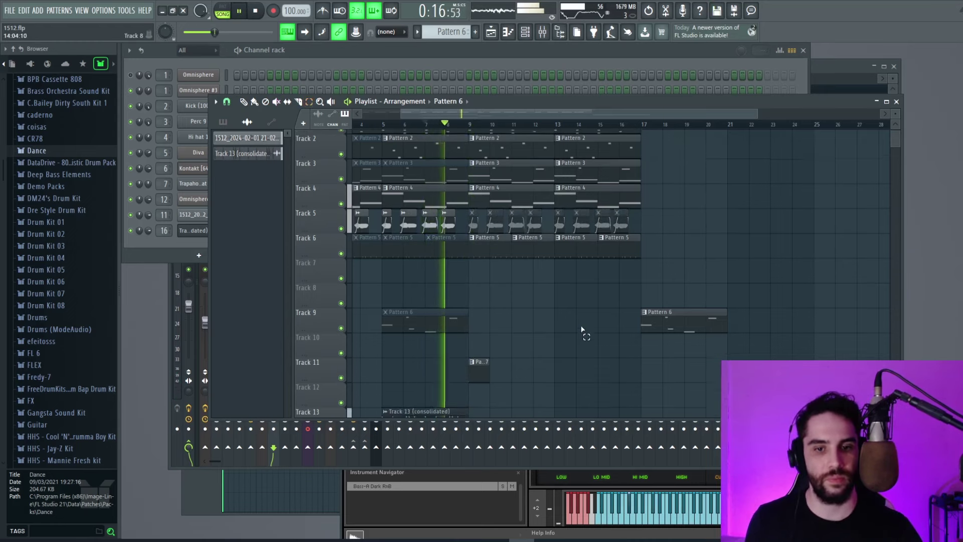
scroll(632, 341, up, 2)
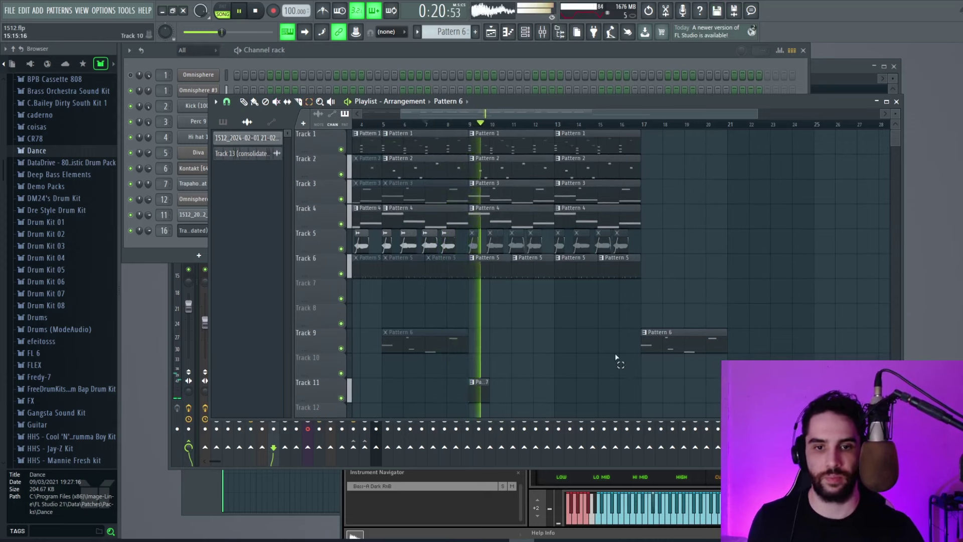
Unmute the vocal slices on Track 5 in bars 9–16 and select the vocal track in the mixer
click(277, 101)
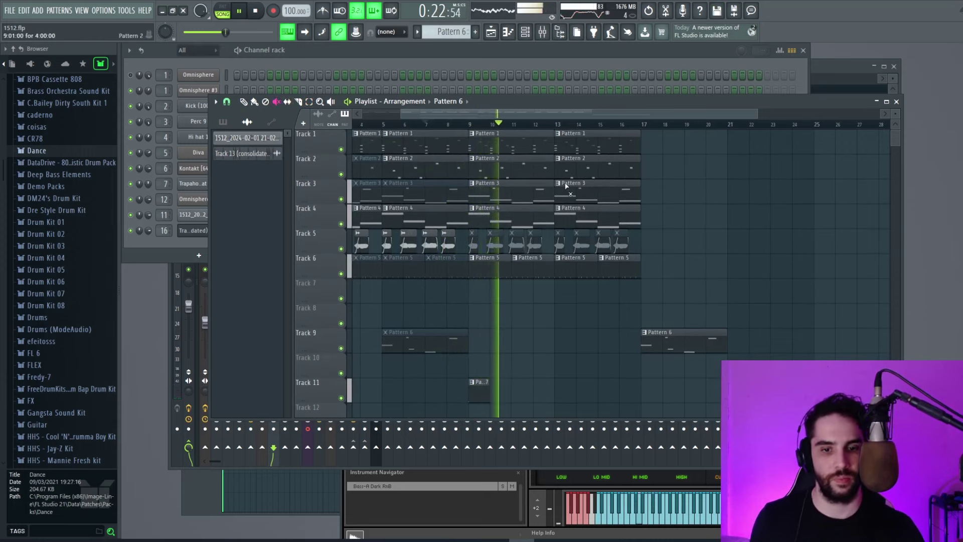
drag(649, 236, 463, 242)
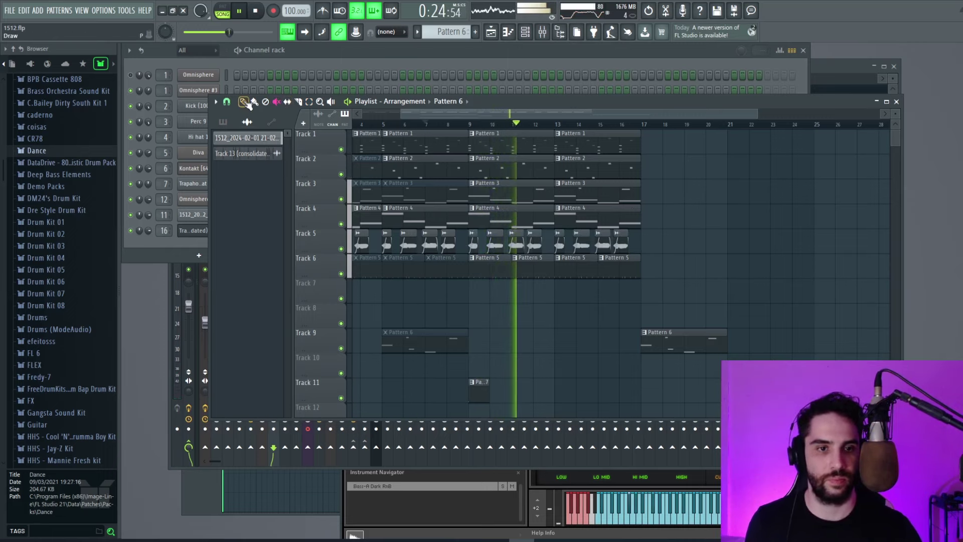
click(542, 32)
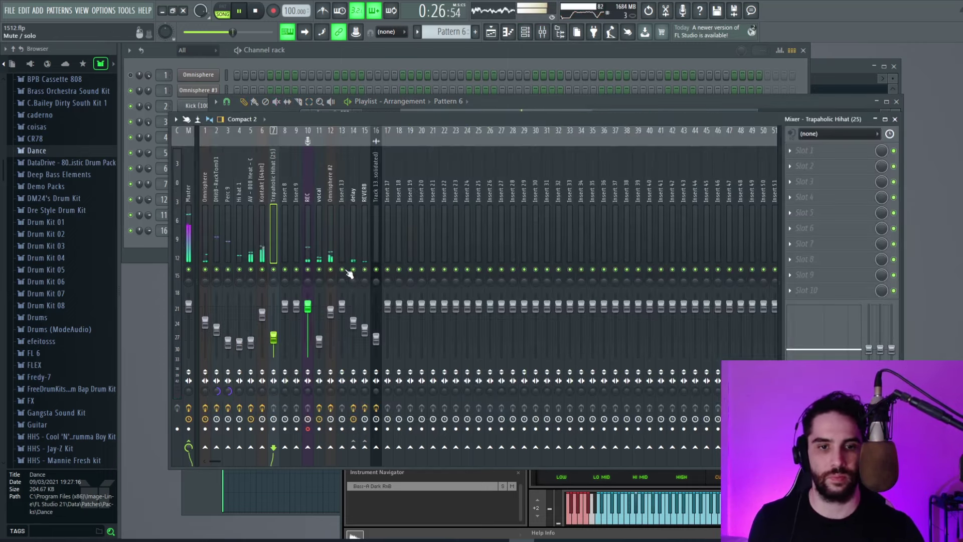
click(324, 195)
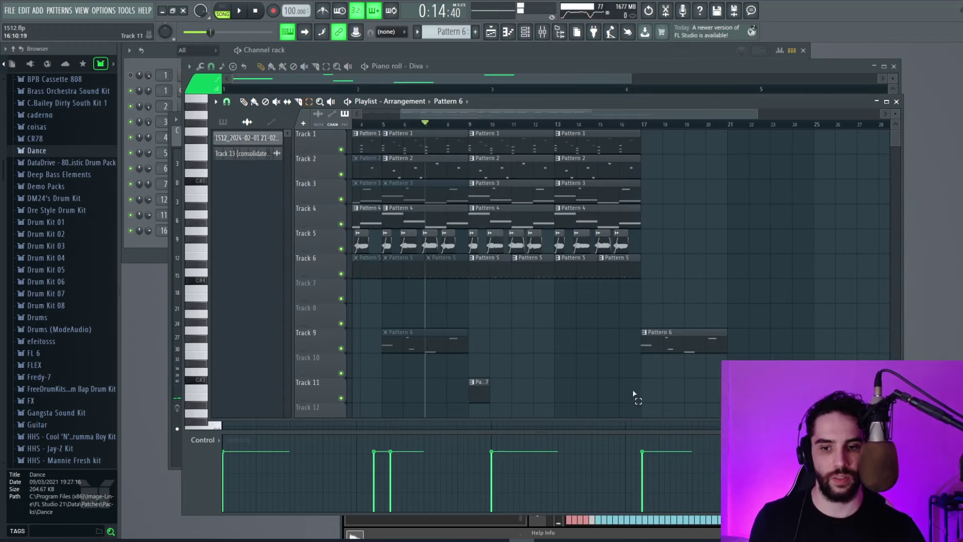
Duplicate the Track 1–6 clips of bars 9–16 twice so they fill bars 17–32
drag(671, 304, 667, 148)
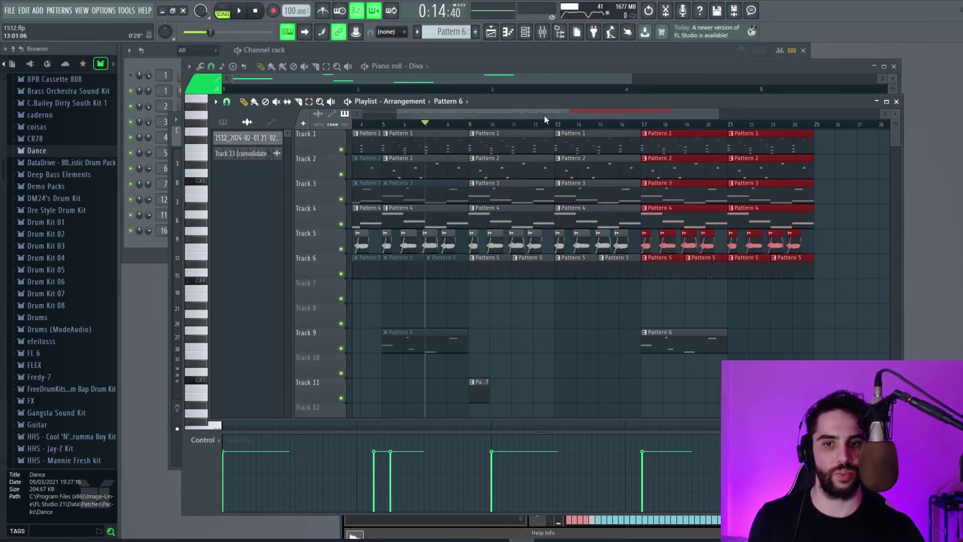
drag(544, 114, 667, 175)
key(ctrl+b)
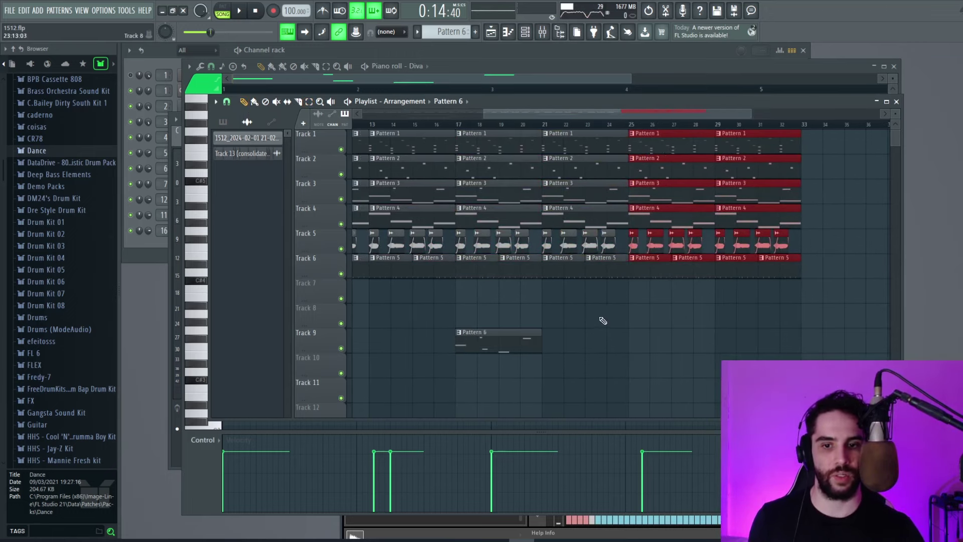
Copy the Pattern 6 clip on Track 9 to bars 21, 25 and 29
click(604, 321)
right_click(612, 321)
drag(487, 341, 652, 342)
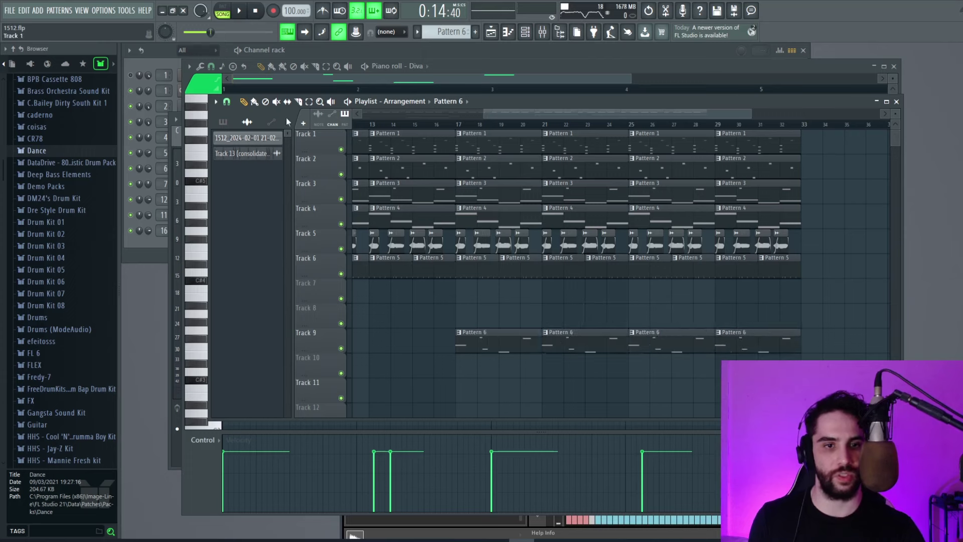
Mute the Pattern 3, Pattern 4 and vocal slice clips in bars 17–32, plus the Pattern 2 clips in bars 17–24
drag(469, 192, 715, 200)
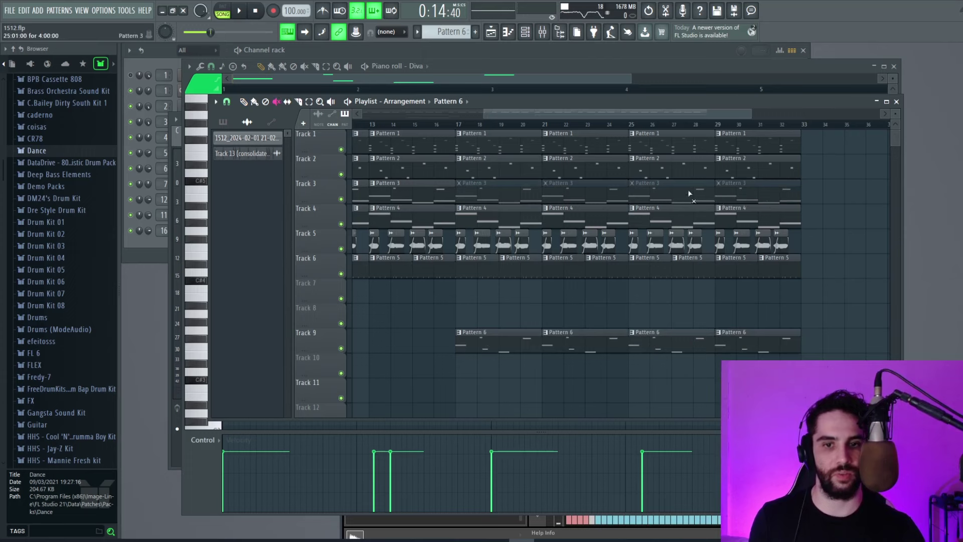
drag(518, 215, 715, 217)
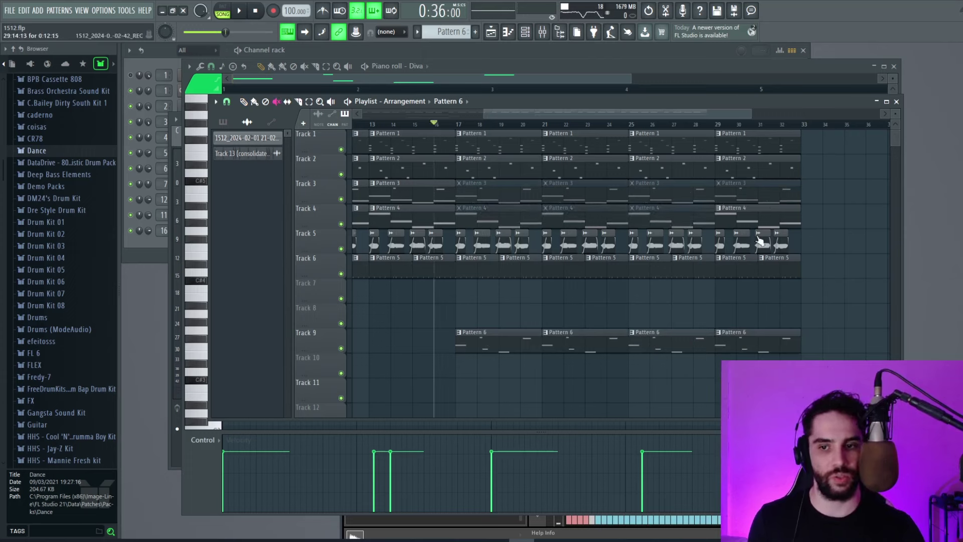
drag(783, 240, 584, 239)
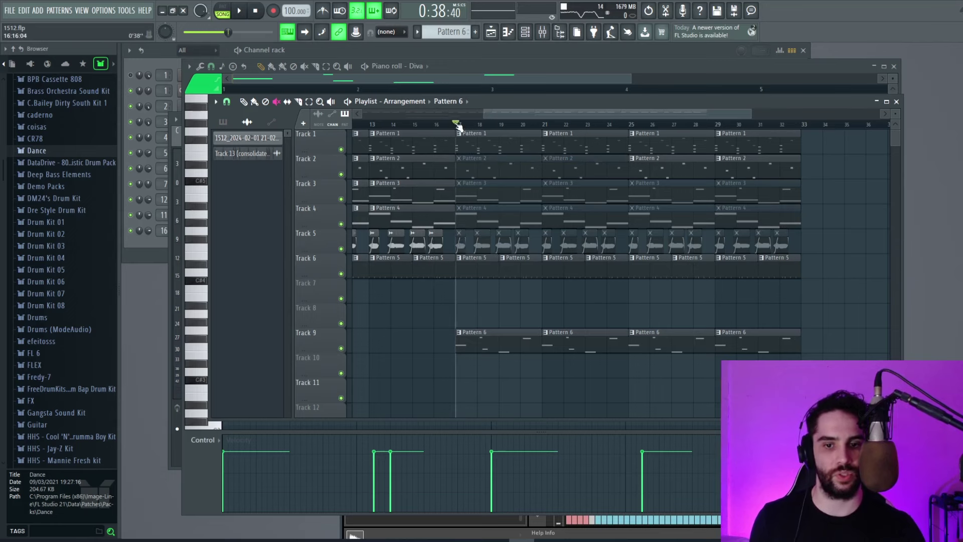
Mute the Pattern 1 clips and unmute the Pattern 4 clips in bars 25–32, and play from bar 25
key(space)
drag(534, 111, 559, 112)
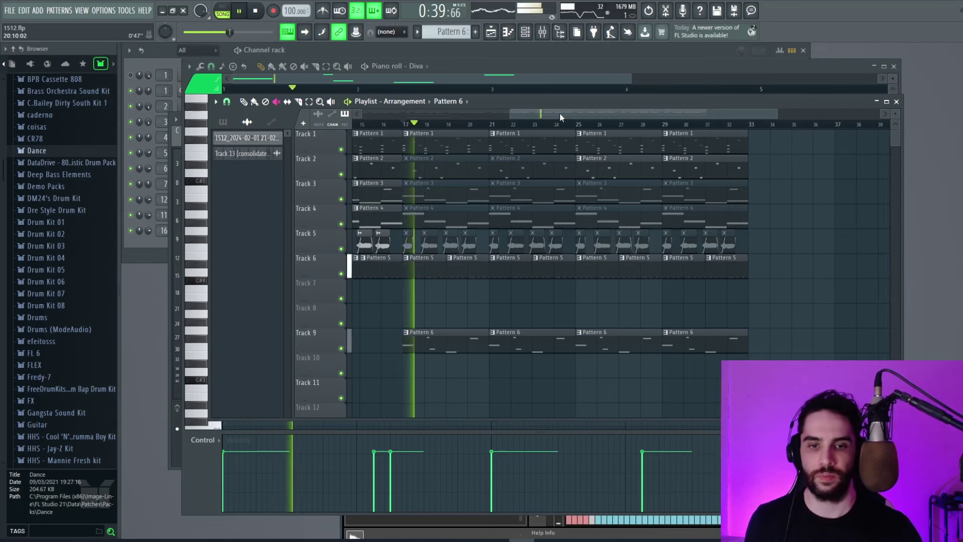
drag(559, 112, 661, 146)
key(space)
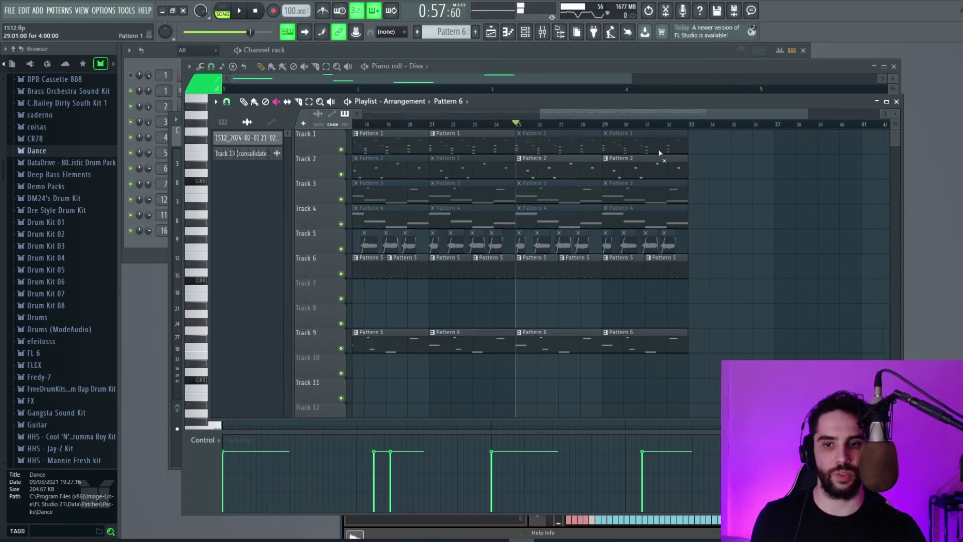
drag(549, 183, 642, 199)
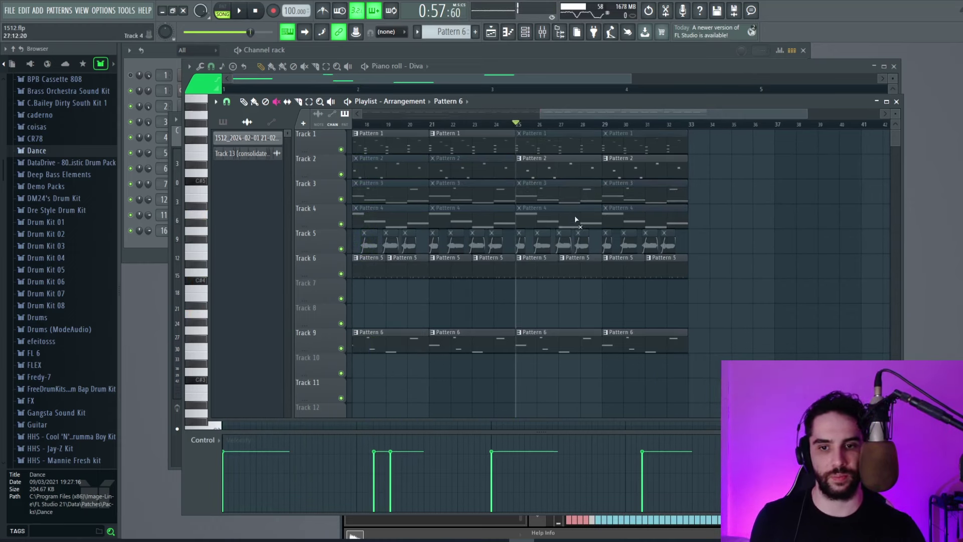
key(space)
Lower the Kontakt mixer track's volume to about -7.9 dB and reduce the Omnisphere track's volume
click(542, 32)
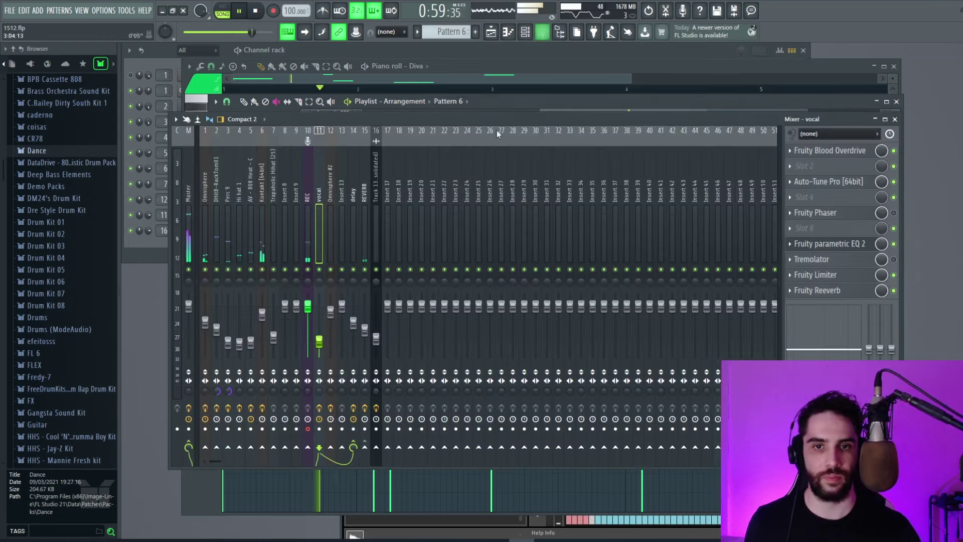
click(262, 315)
drag(262, 315, 262, 322)
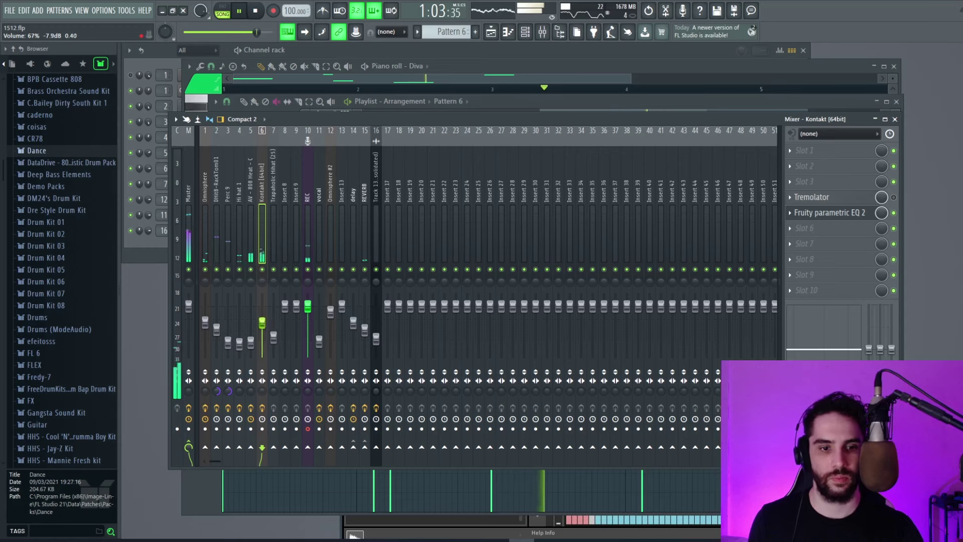
click(206, 323)
drag(205, 323, 205, 332)
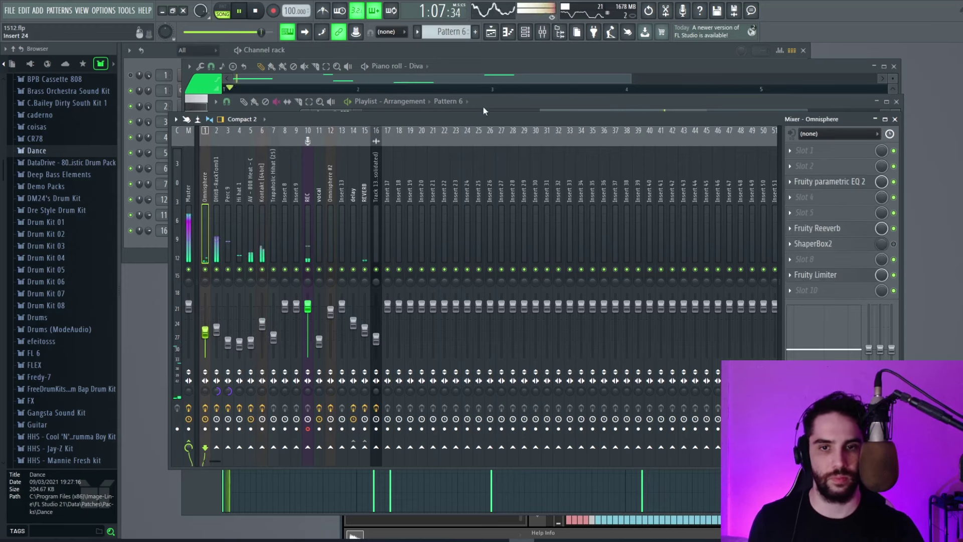
Return to the playlist, shorten the last Pattern 5 clip on Track 6 by one bar, and stop playback
click(506, 72)
click(492, 32)
key(space)
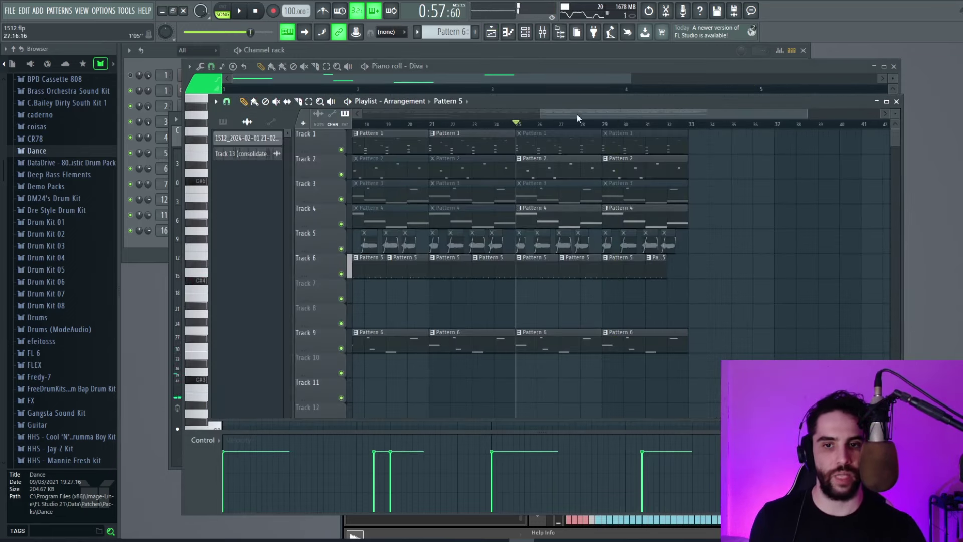
Copy the Track 11 Pattern 7 clip to bars 17 and 25, and duplicate the clips of bars 9–32 to bar 33
drag(578, 116, 306, 124)
scroll(293, 124, down, 1)
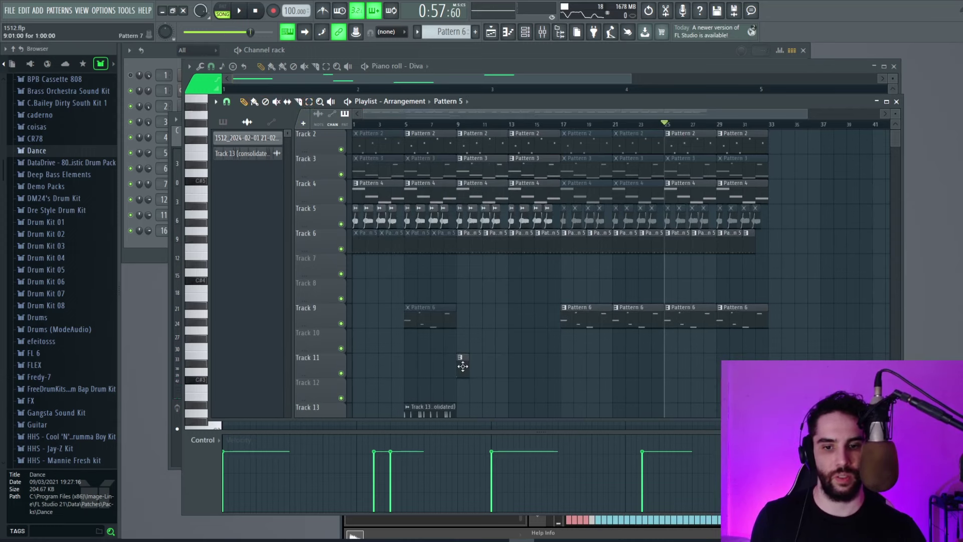
drag(530, 367, 566, 366)
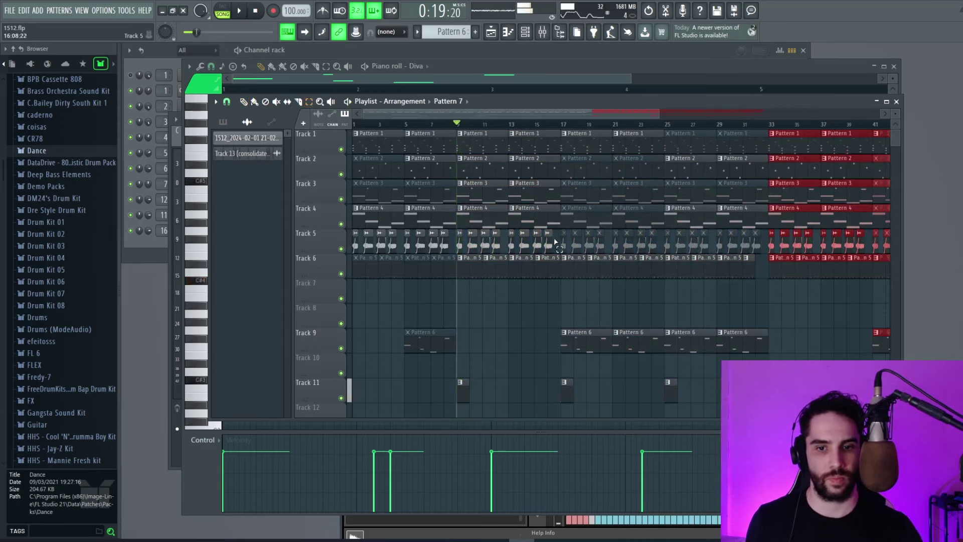
Select the vocal slices on Track 5 in bars 9–16 and lower their clip gain to about -10.6 dB during playback
drag(555, 242, 459, 246)
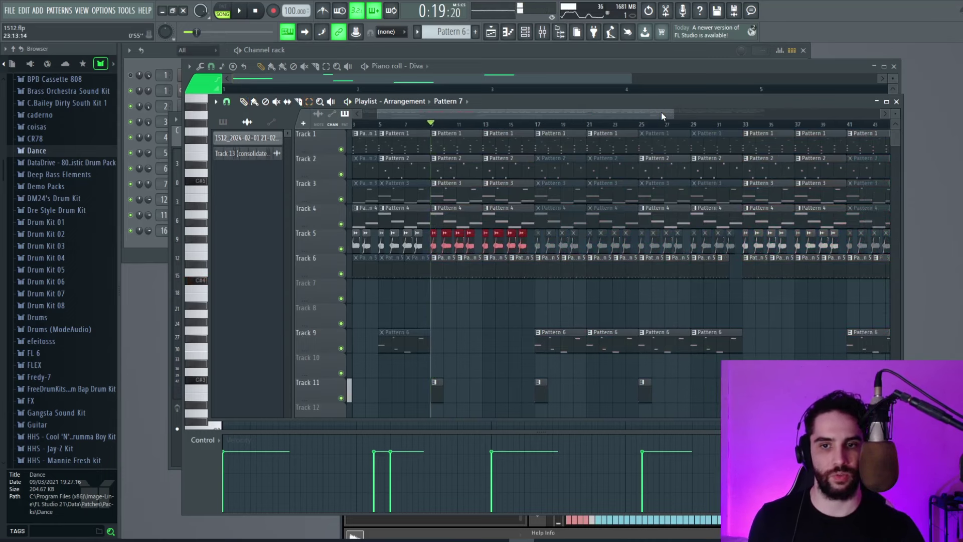
drag(670, 113, 377, 113)
click(245, 103)
drag(435, 116, 428, 117)
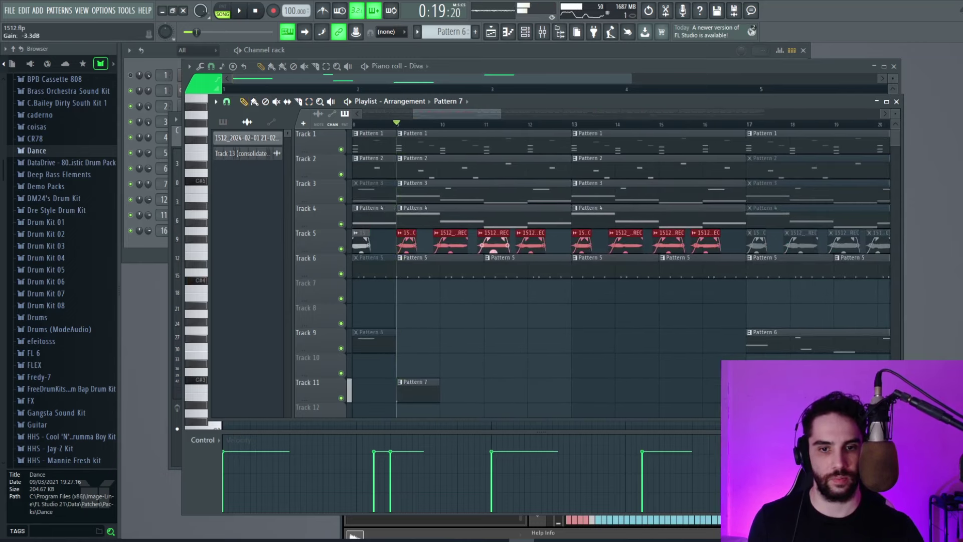
key(space)
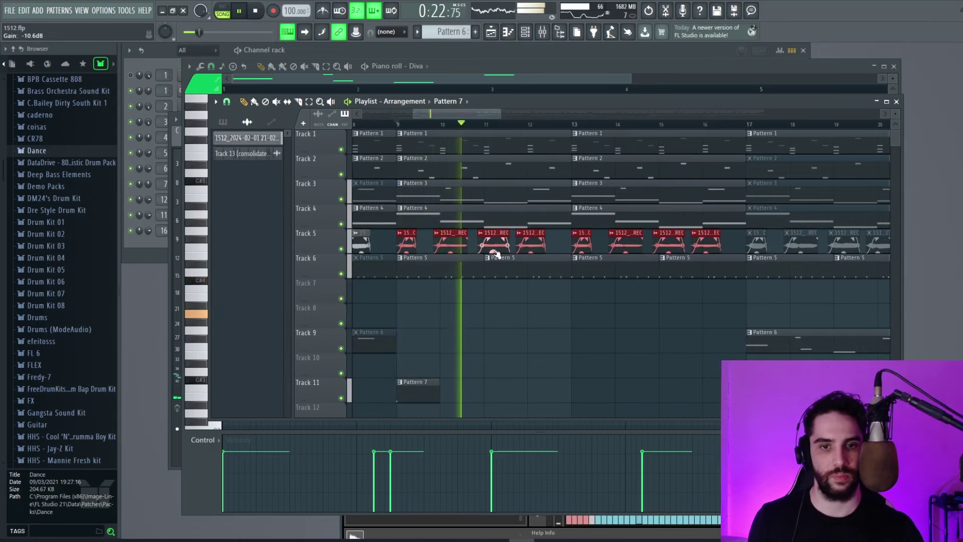
Delete the clips of bars 33–56 on all tracks and refill them with a fresh duplicate of bars 9–32
scroll(712, 125, down, 5)
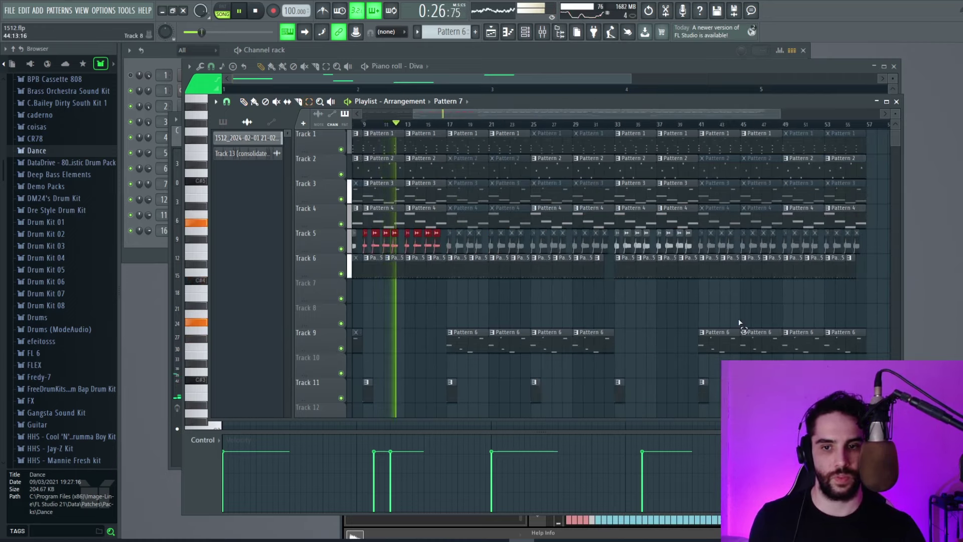
scroll(728, 351, down, 1)
drag(618, 124, 874, 124)
scroll(623, 251, up, 1)
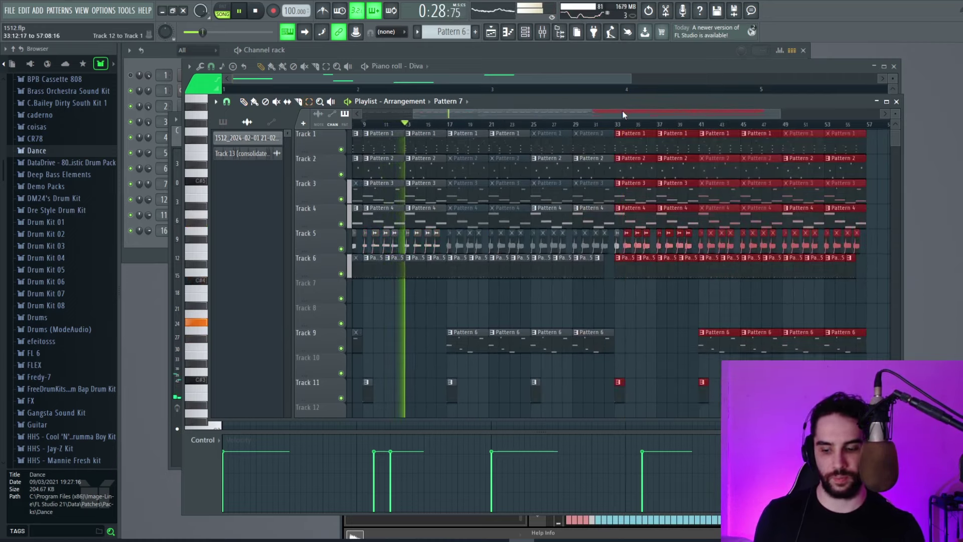
key(Delete)
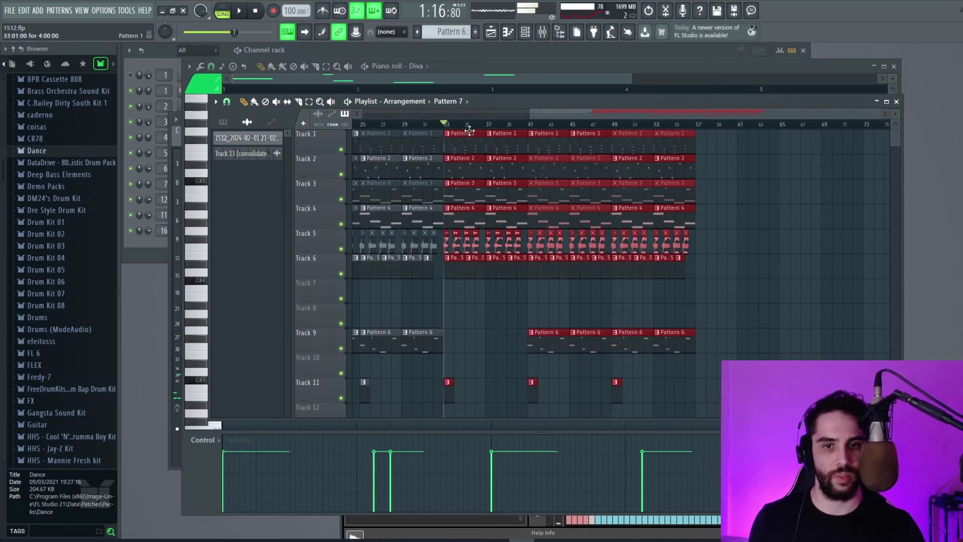
Check playback from bar 33 and duplicate the clips of bars 33–56 to bar 57
key(space)
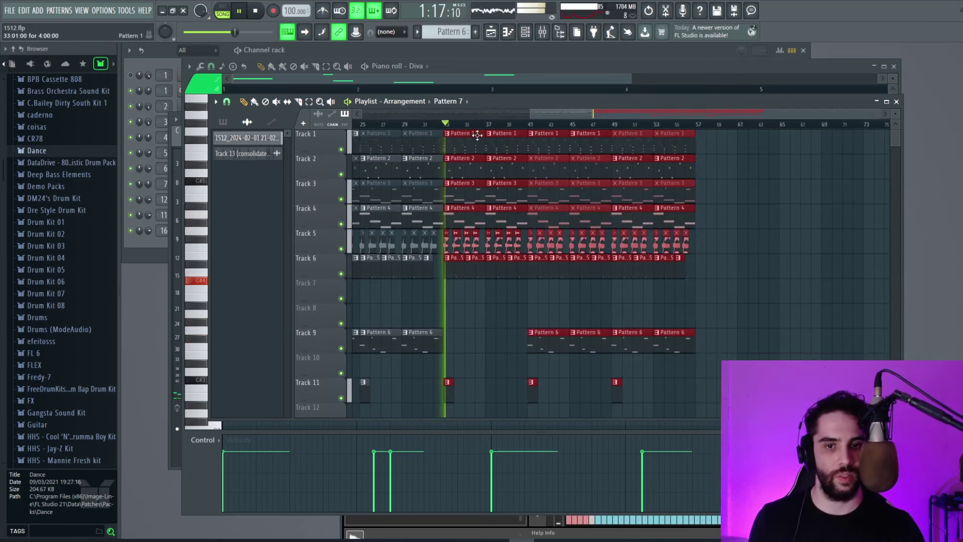
drag(458, 139, 705, 150)
key(space)
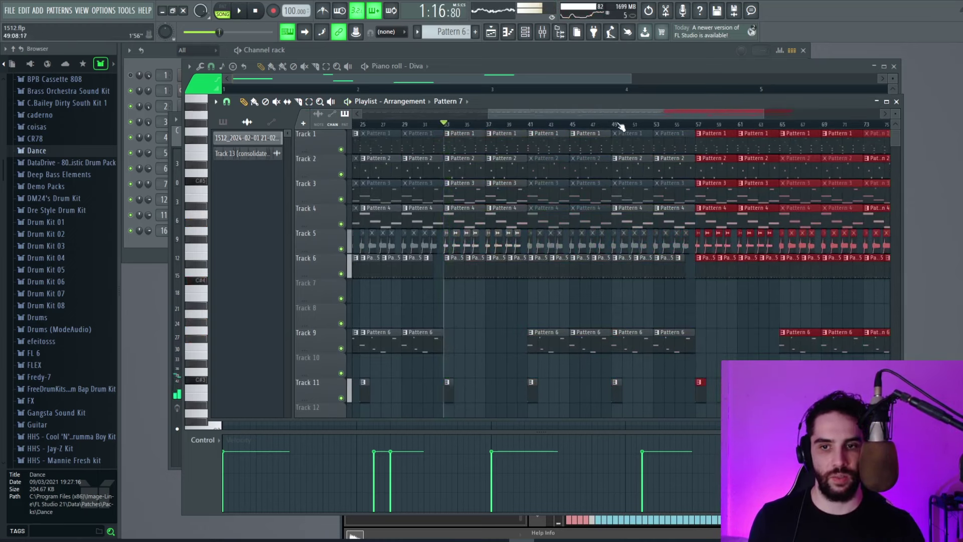
scroll(455, 274, right, 6)
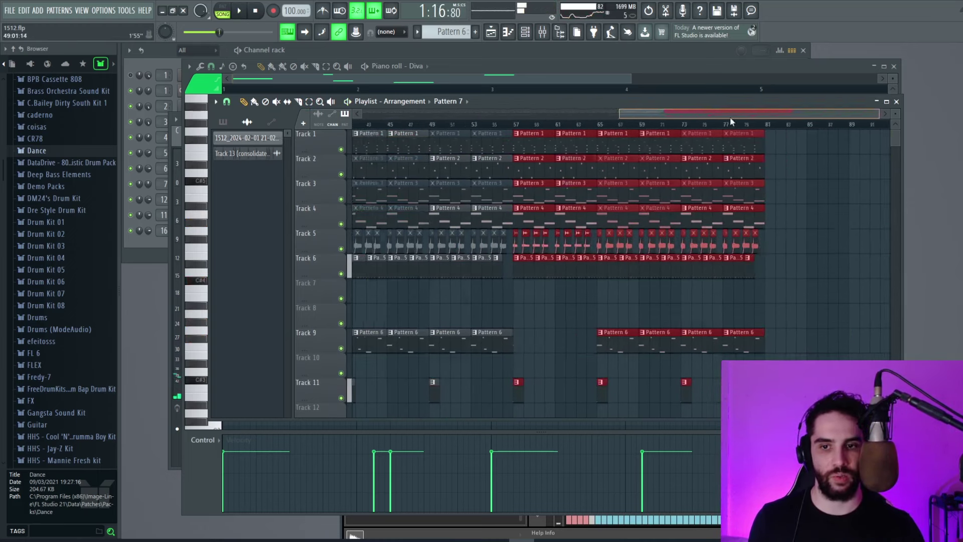
Remove the Pattern 5 clip at bar 57, cut the copied section after bar 72, and mute Tracks 6 and 9 in bars 65–72
click(431, 269)
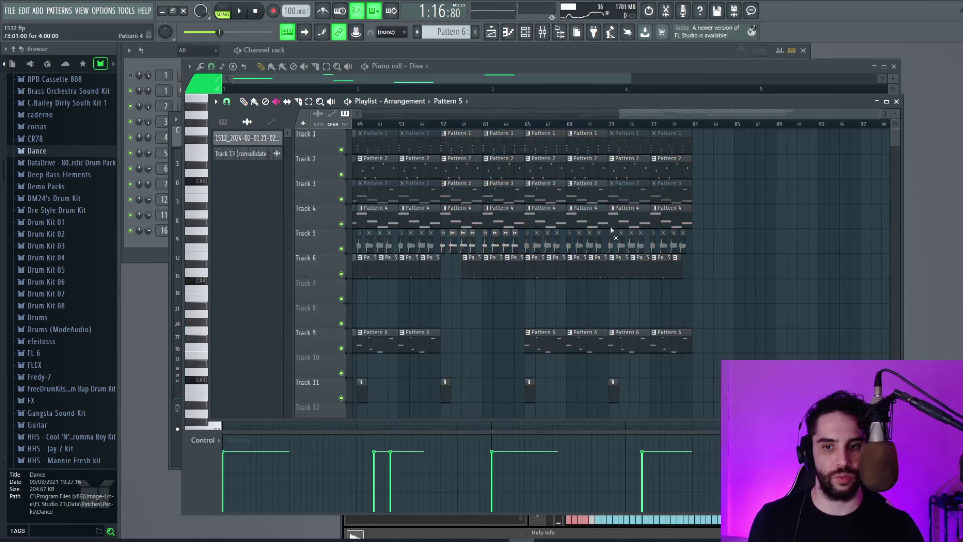
key(ctrl+z)
click(590, 125)
key(space)
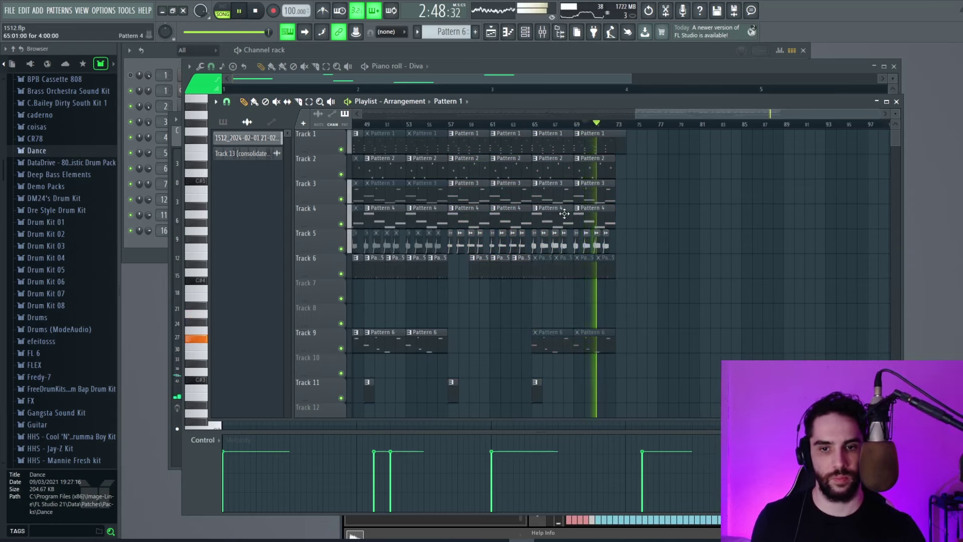
Lengthen the last Pattern 1 clip to the end of bar 74 and audition the ending without Track 3's Pattern 3 clips in bars 65–72
right_click(577, 198)
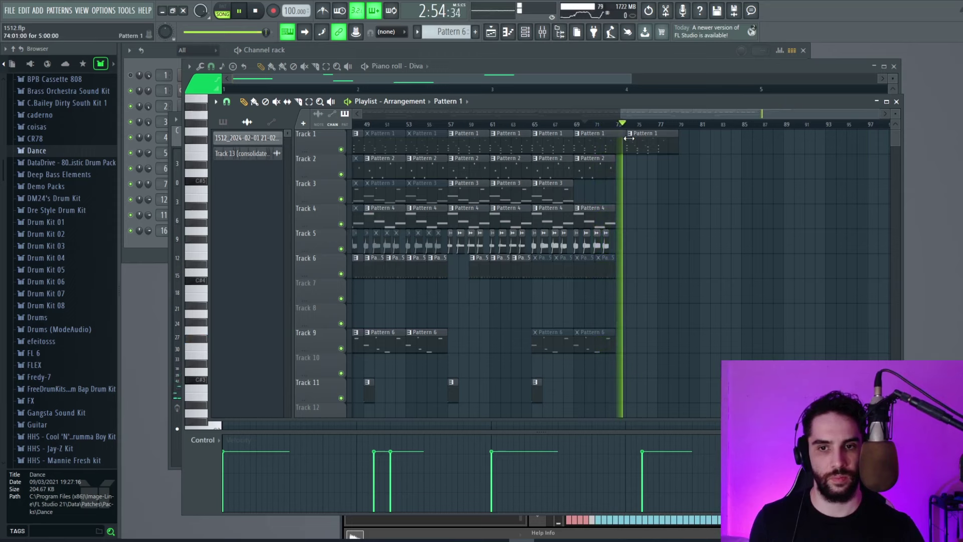
key(space)
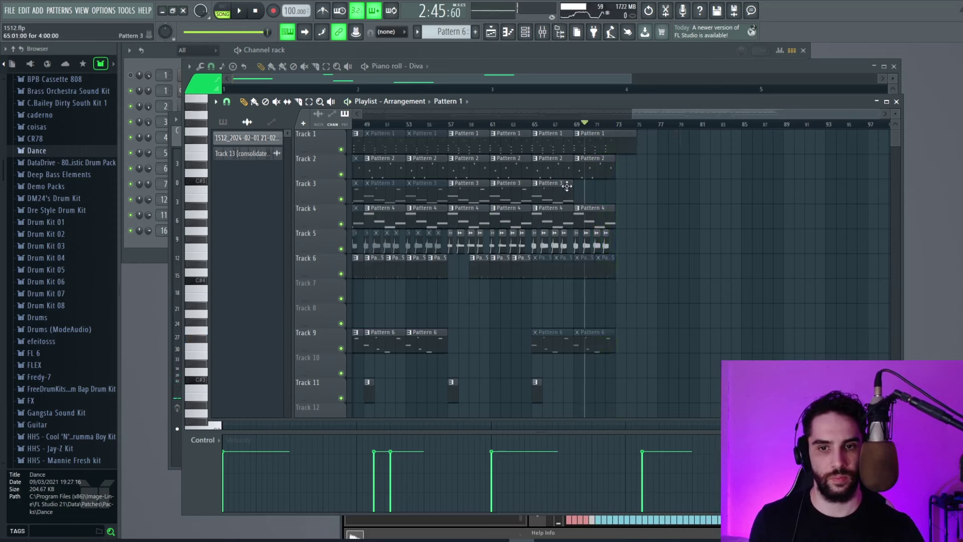
click(527, 124)
key(space)
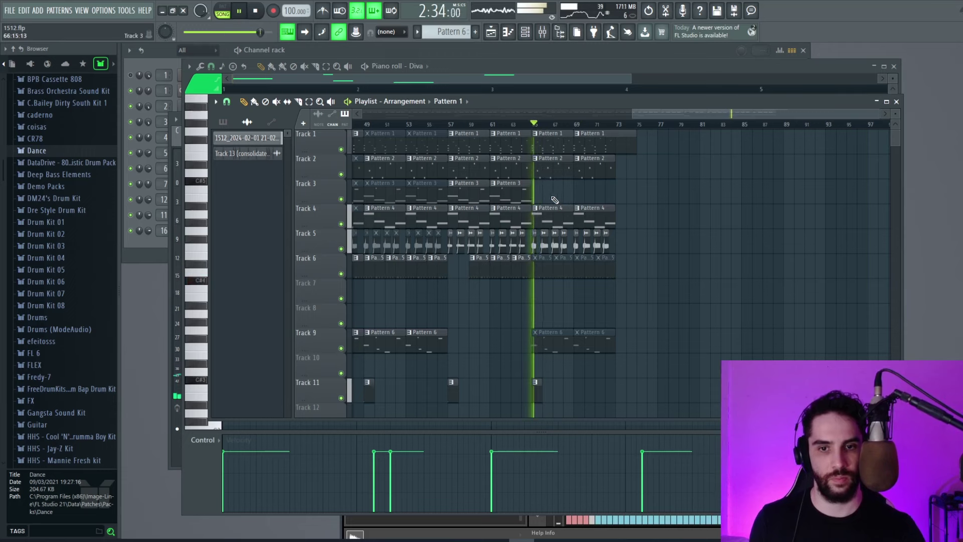
Place Pattern 3 clips back on Track 3 at bars 65 and 69
click(552, 196)
drag(552, 196, 559, 194)
click(588, 195)
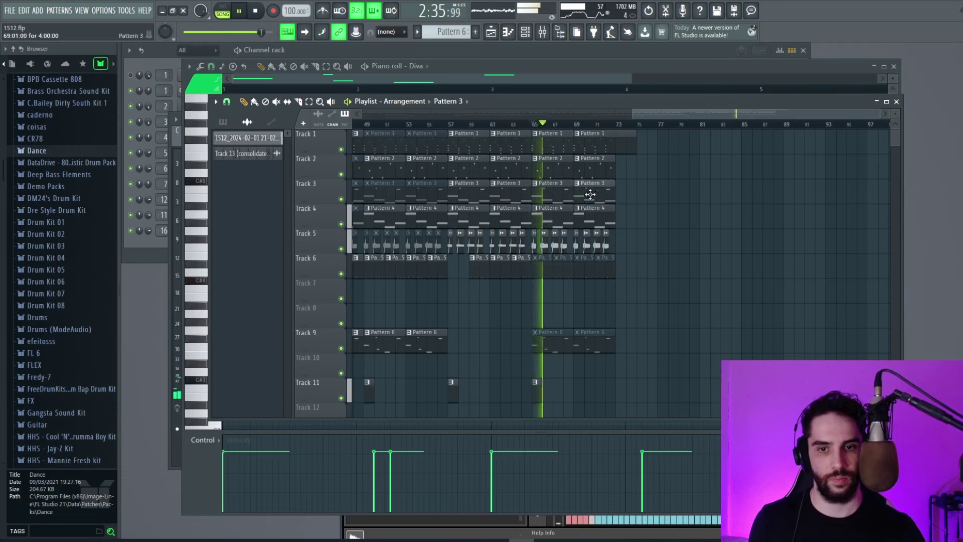
Listen to the closing sections from bar 57 and bar 65 with the whole arrangement in view
click(450, 124)
scroll(414, 123, down, 2)
scroll(414, 122, down, 1)
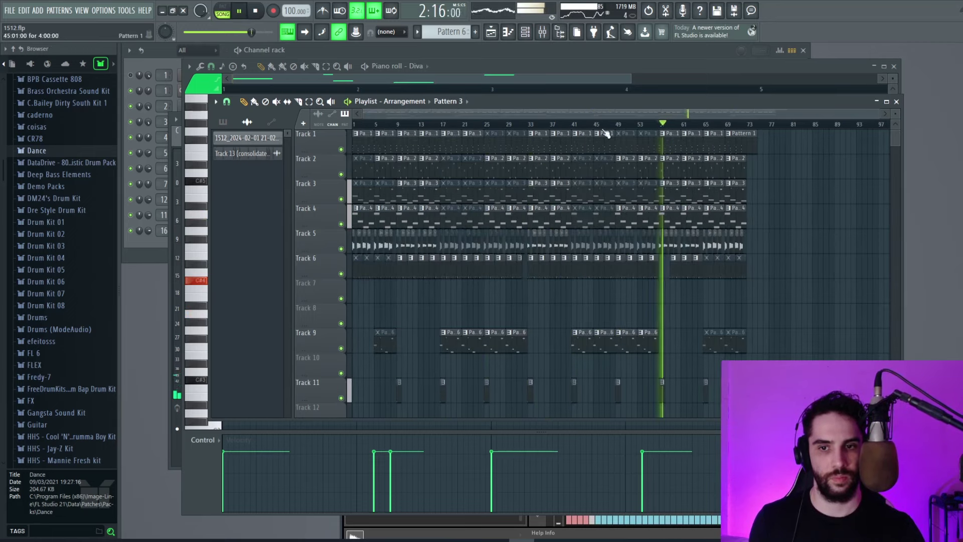
click(704, 125)
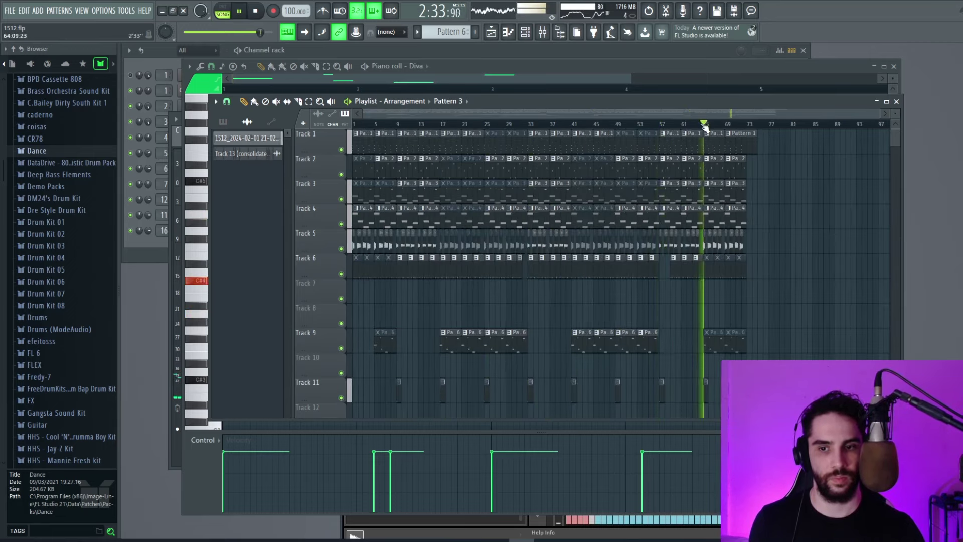
Open Fruity Parametric EQ 2 on the vocal mixer track to inspect its curve
click(543, 33)
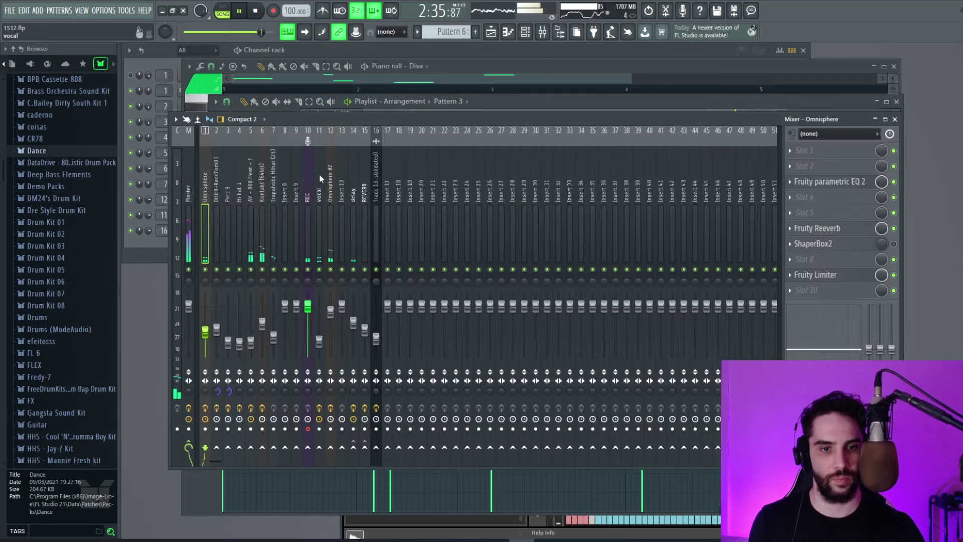
click(319, 174)
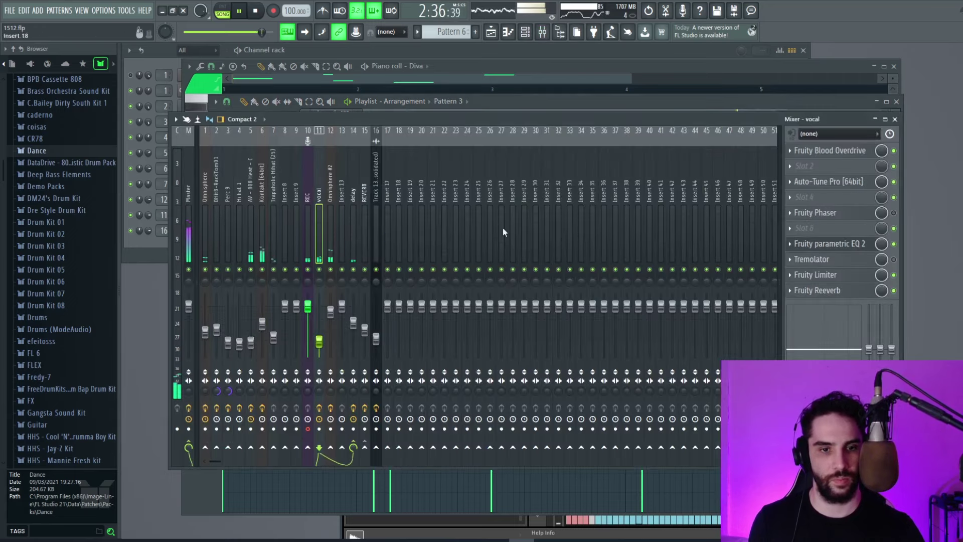
click(841, 239)
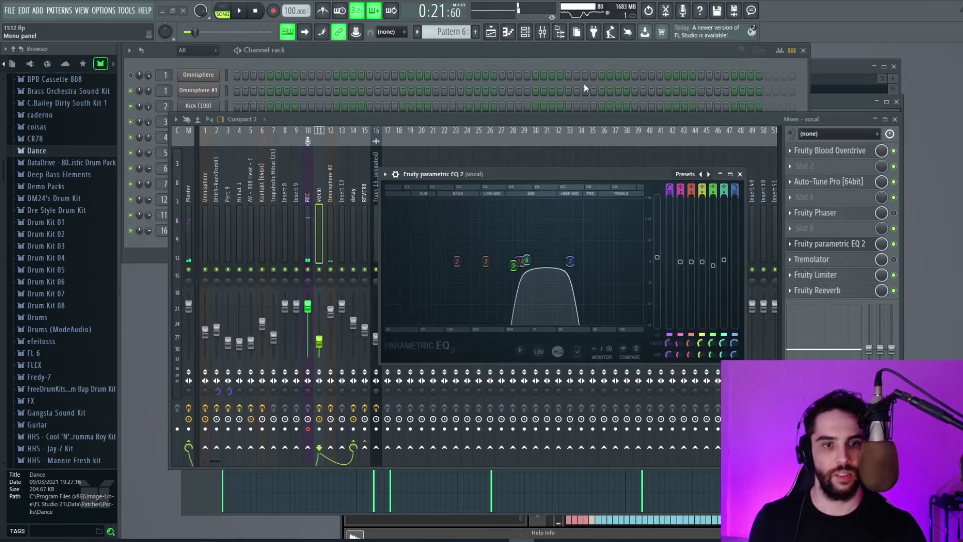
Return to the playlist and bring all its tracks into view
click(10, 10)
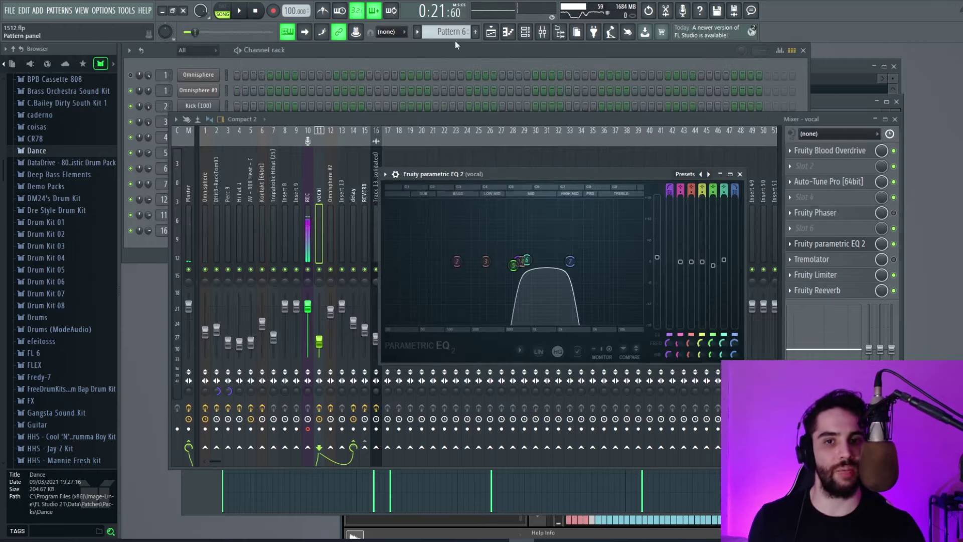
click(491, 32)
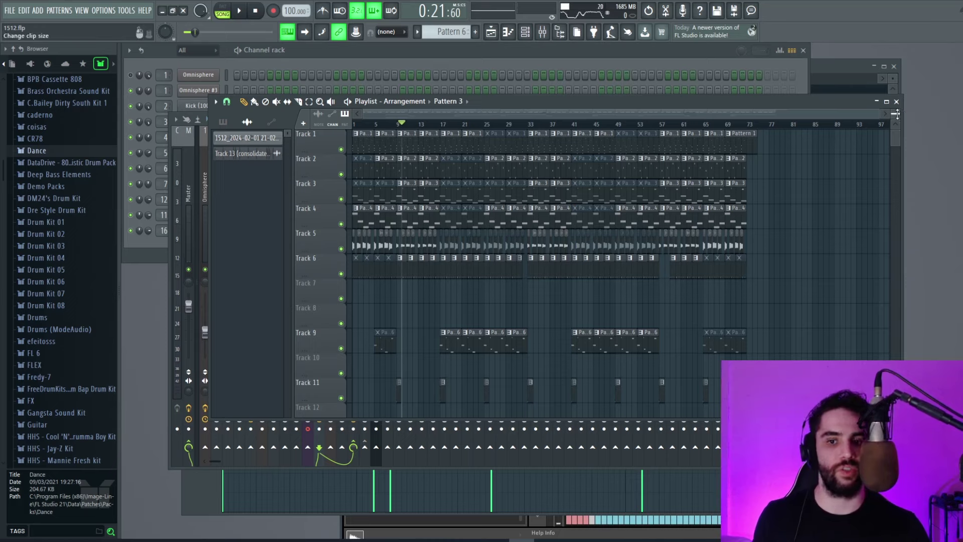
scroll(896, 115, down, 5)
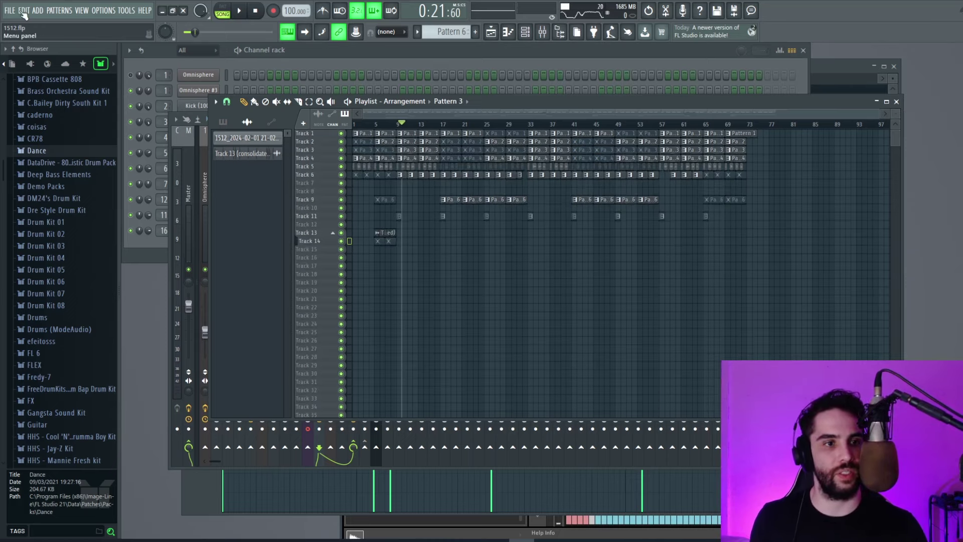
click(10, 10)
click(23, 59)
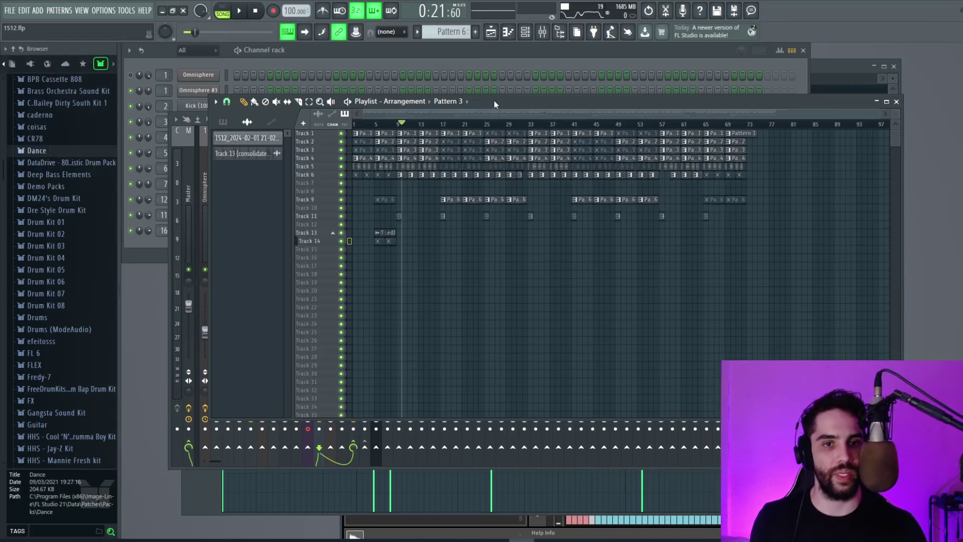
Play the whole arrangement from the start, viewing the mixer, channel rack and playlist, and switch to OBS once playback is stopped
drag(493, 99, 443, 67)
key(space)
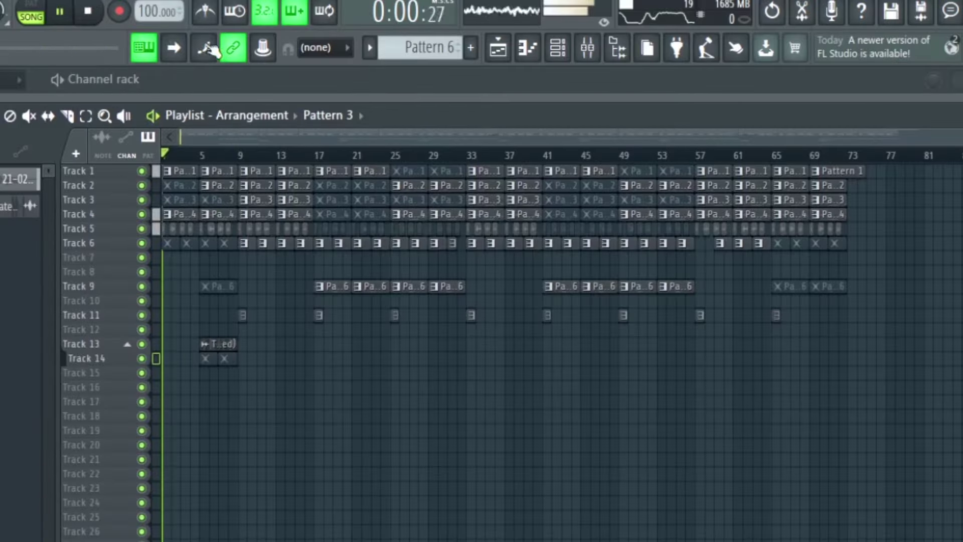
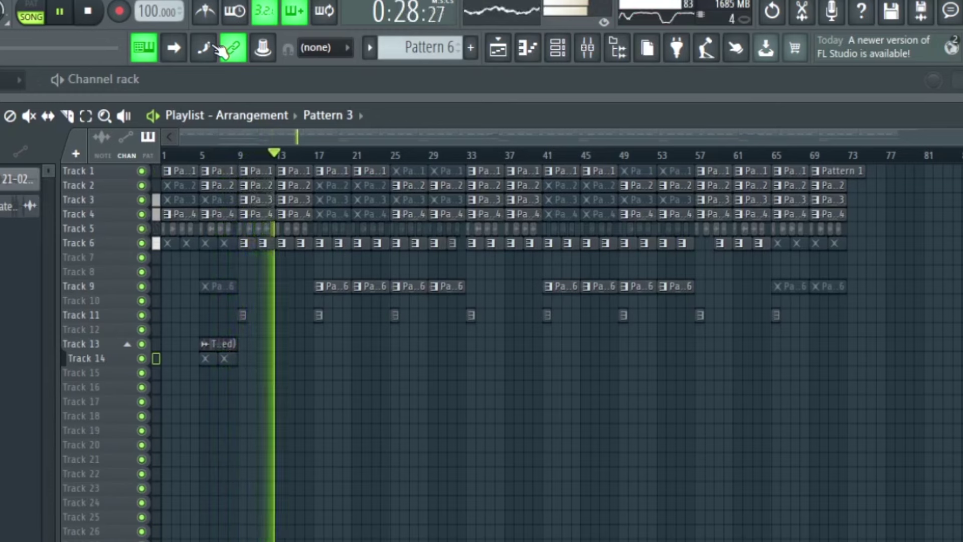
click(586, 49)
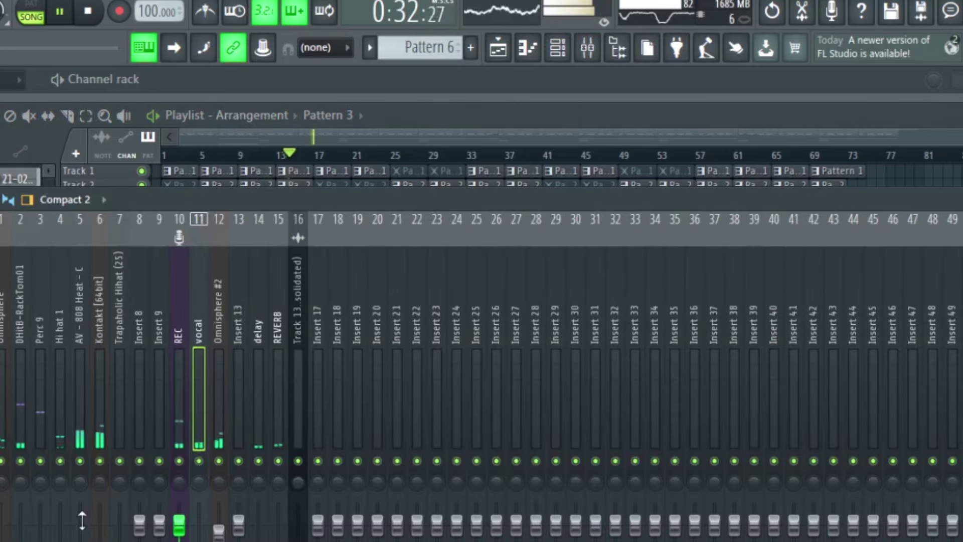
key(F6)
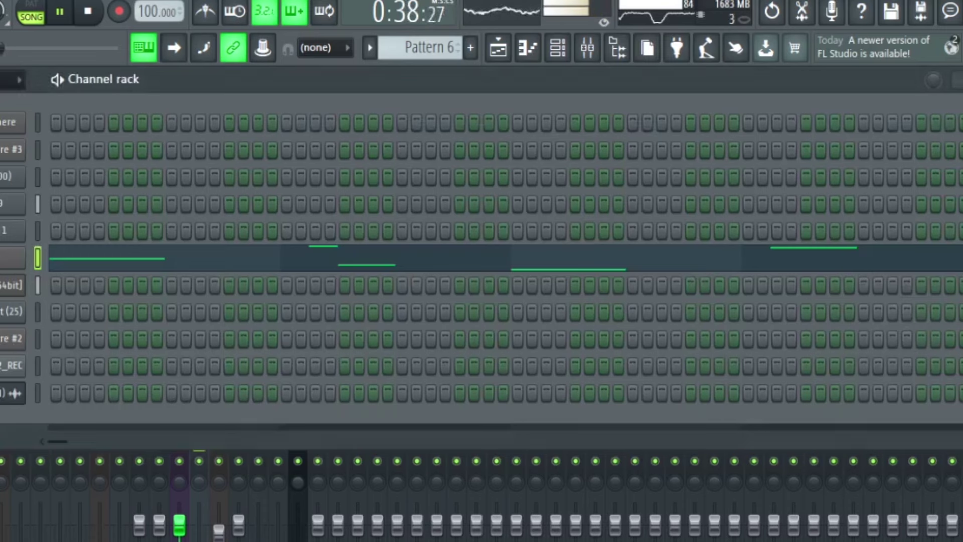
click(498, 49)
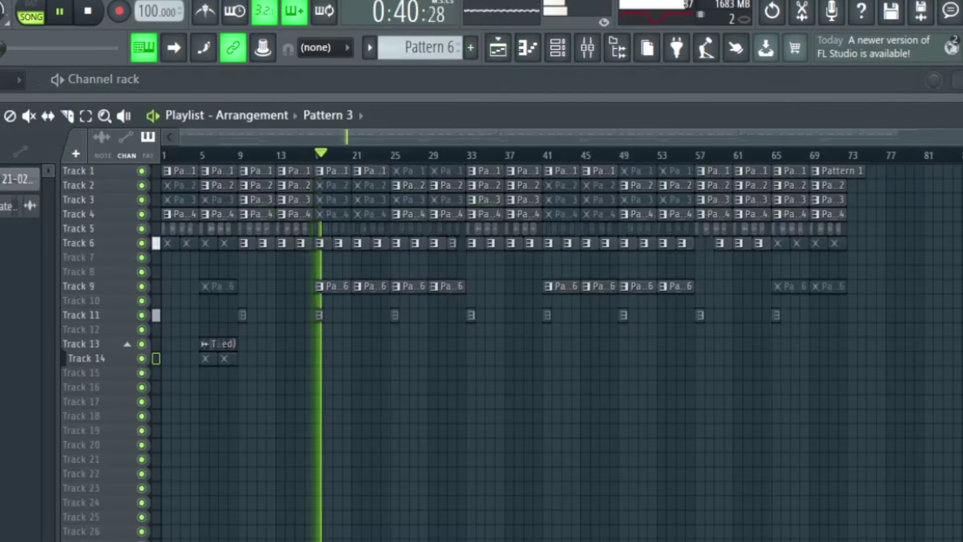
key(F6)
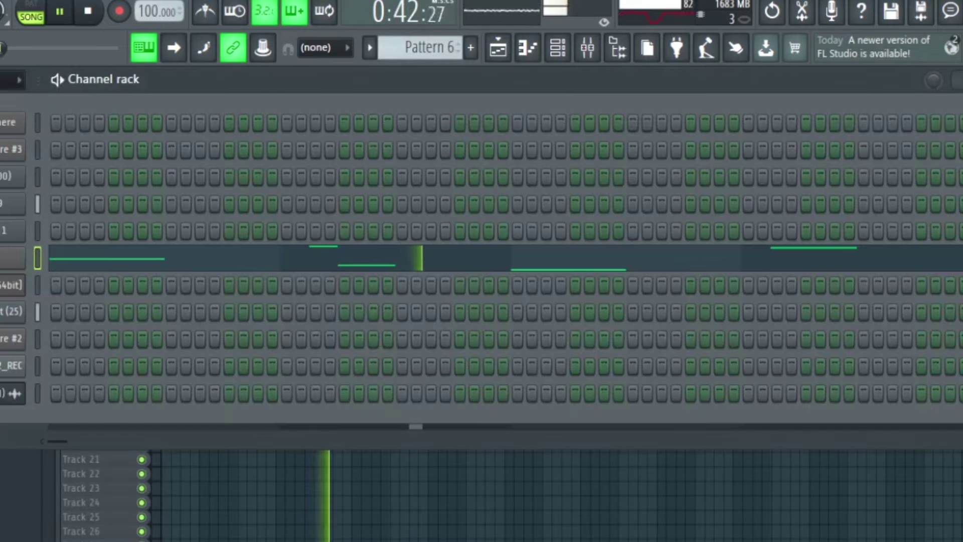
click(500, 50)
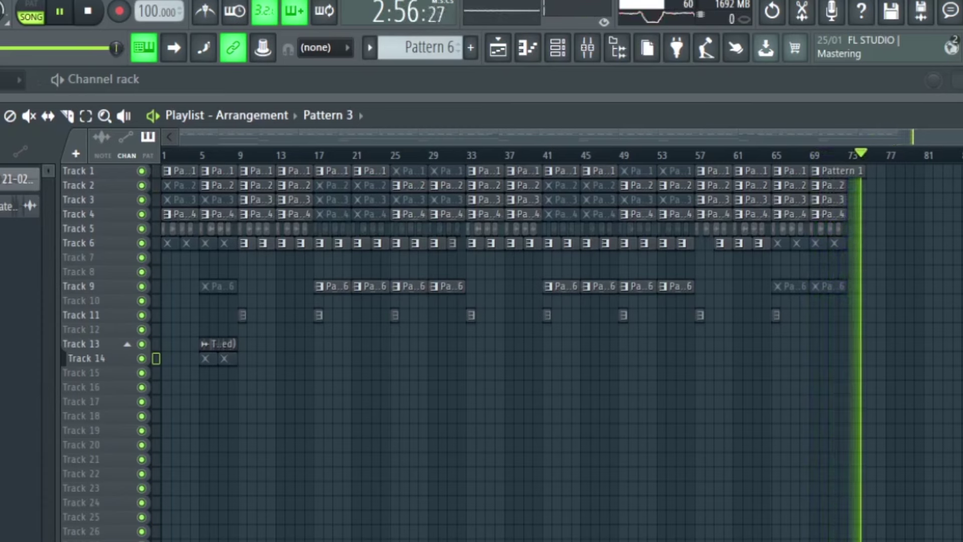
key(space)
key(alt+Tab)
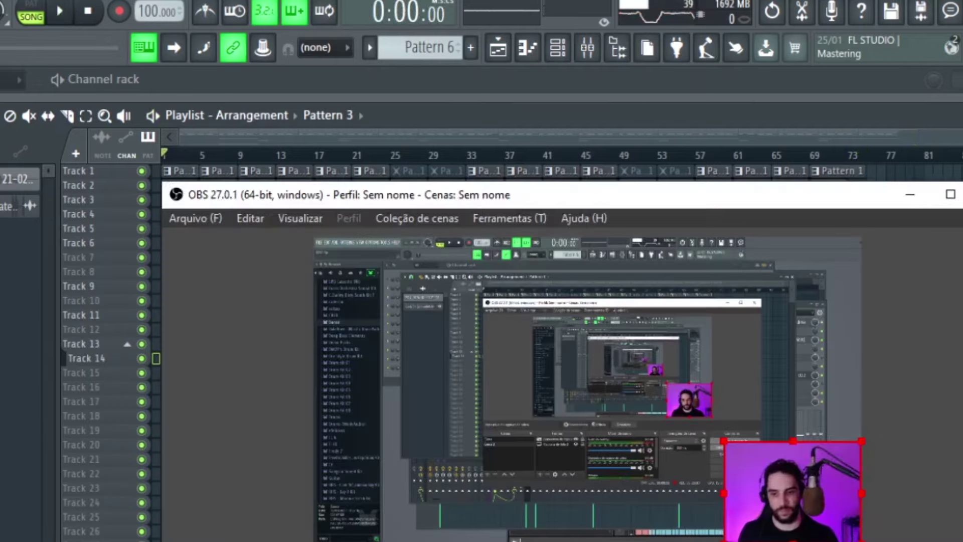